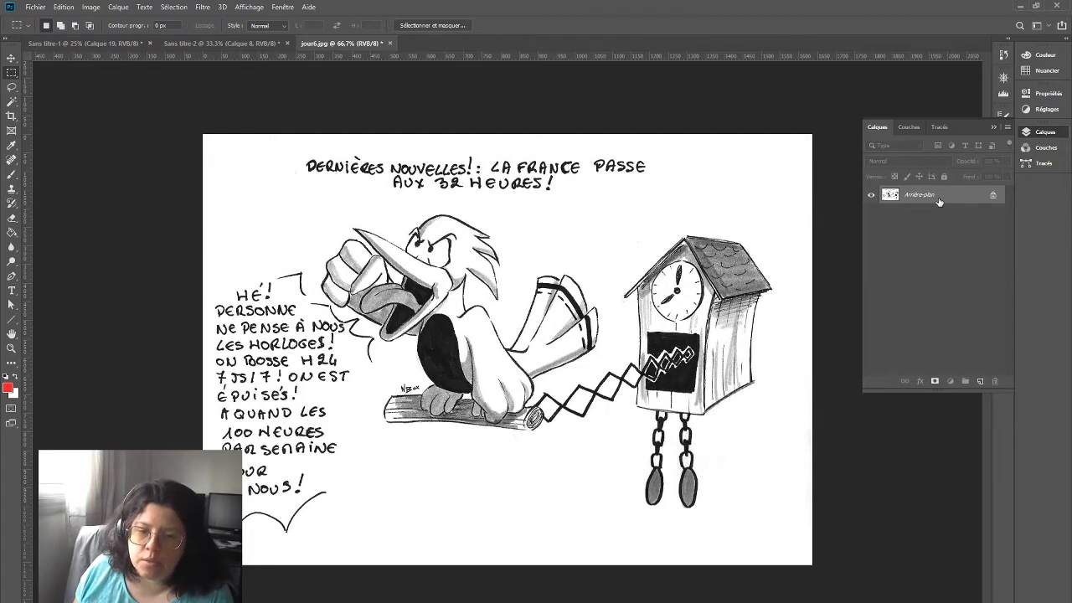
- Unlock the background layer and rename it "lineart"
click(994, 194)
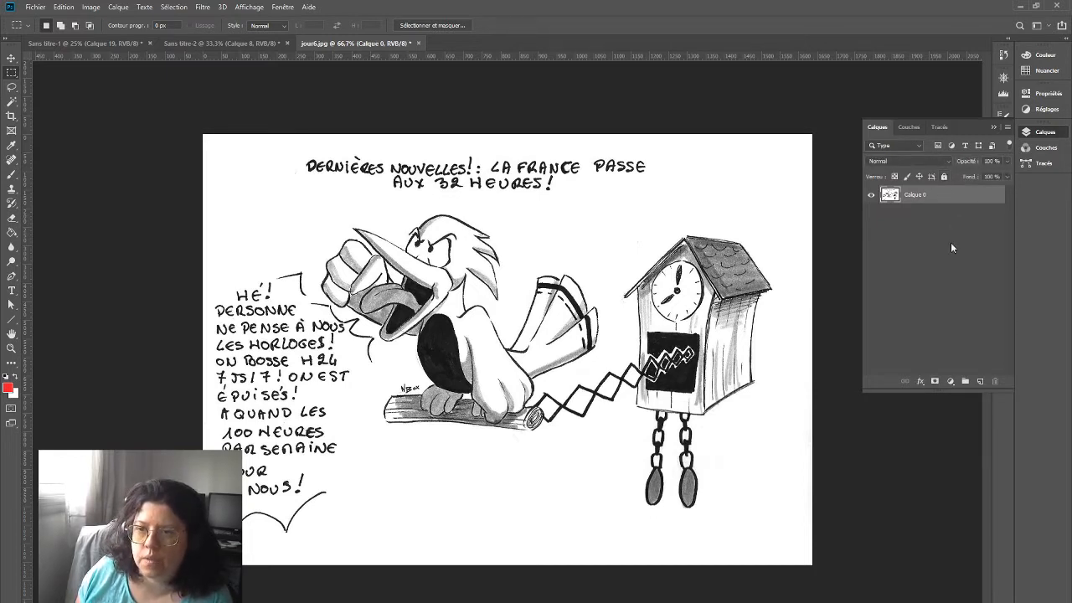
double_click(915, 194)
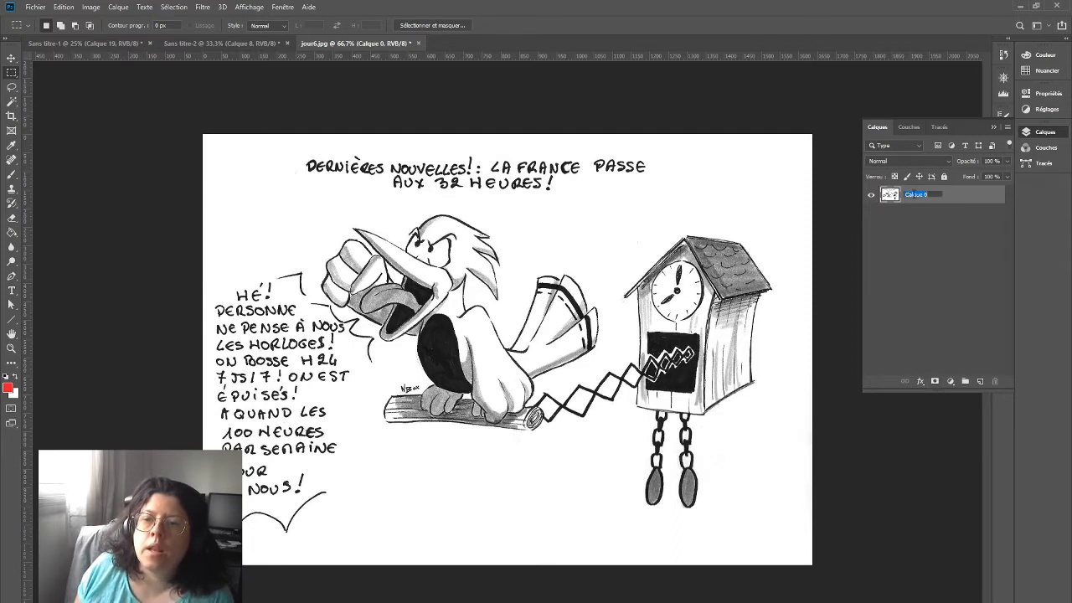
text(li)
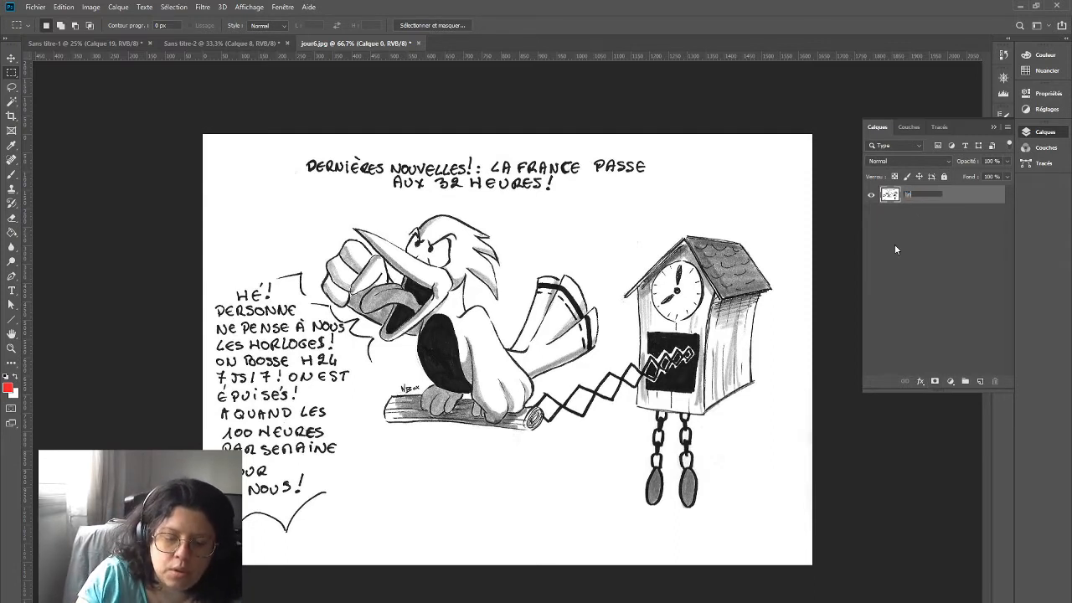
text(noart)
key(Return)
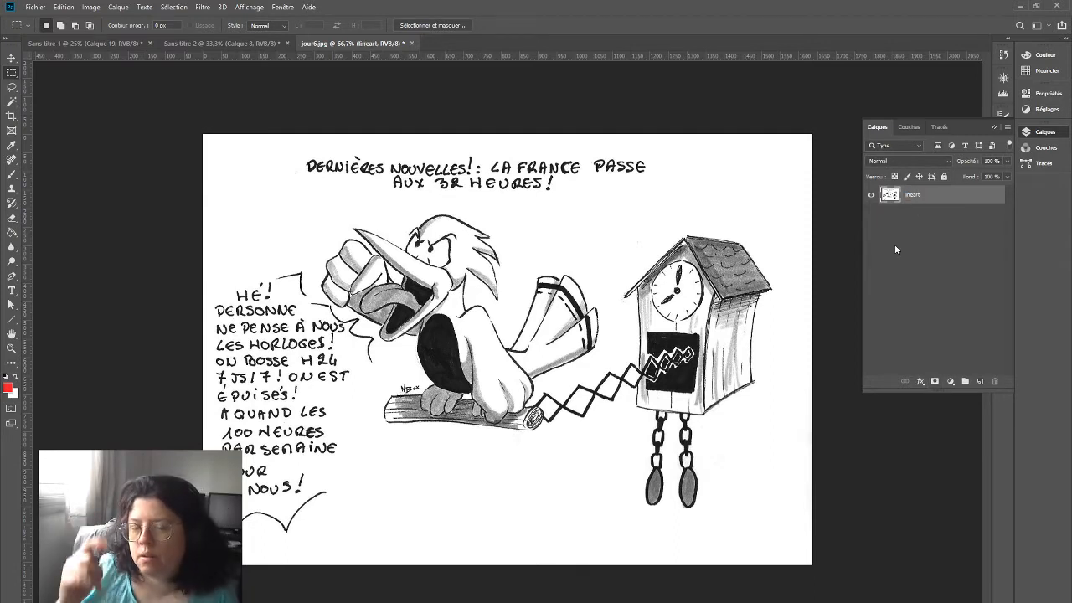
- Create a new layer, place it below the lineart layer and rename it "couleur"
click(980, 381)
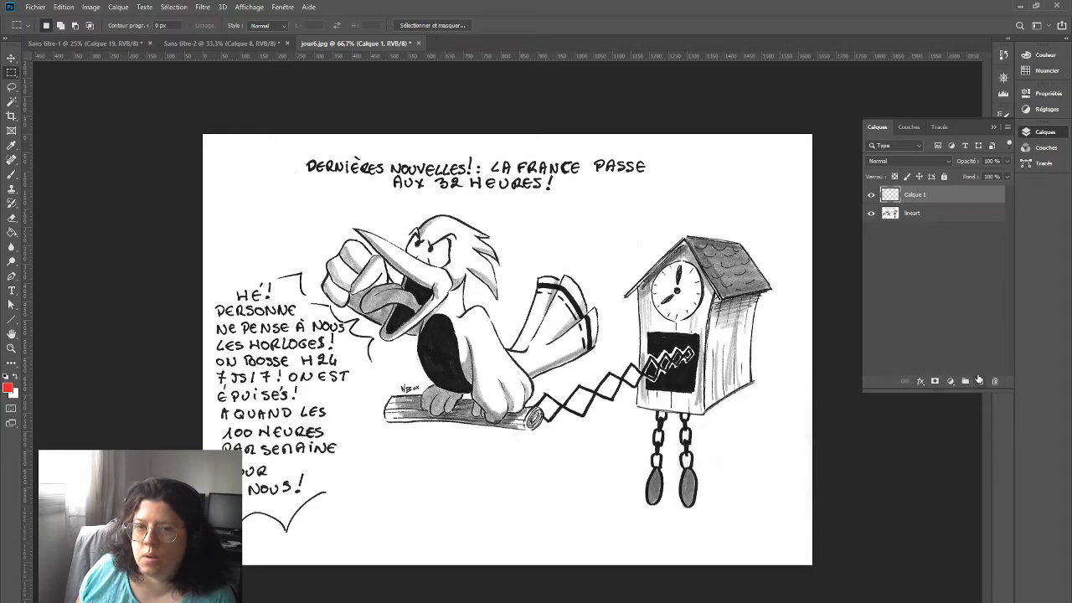
click(120, 8)
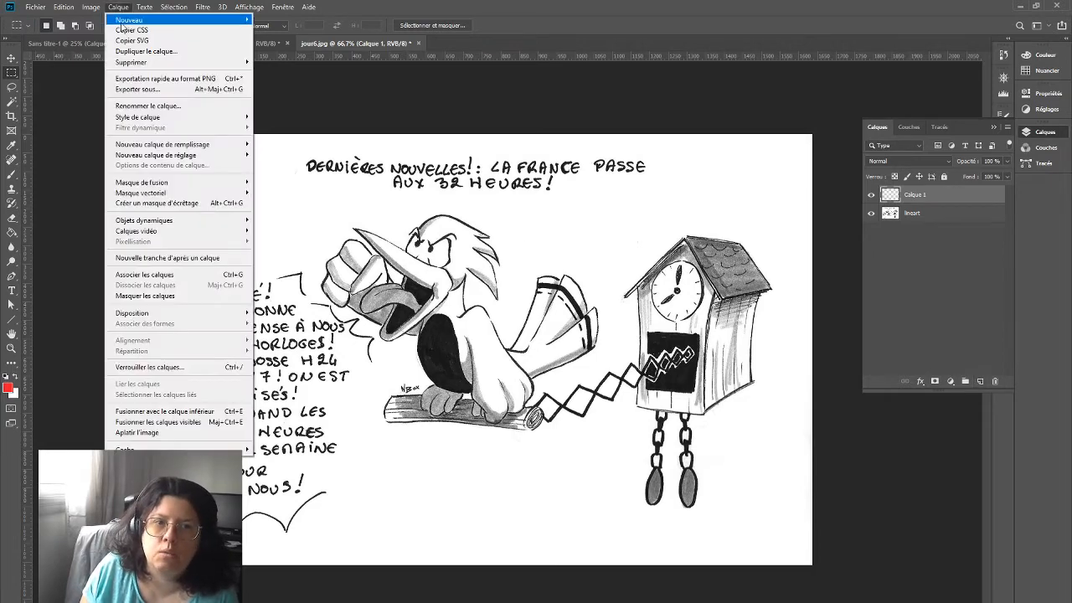
click(118, 7)
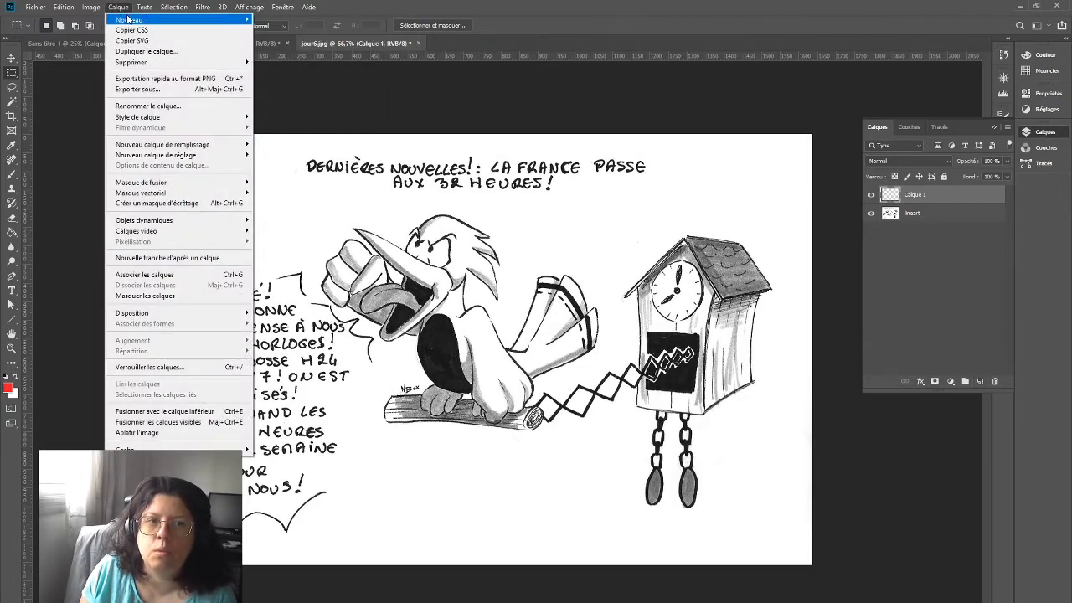
mouse_move(128, 18)
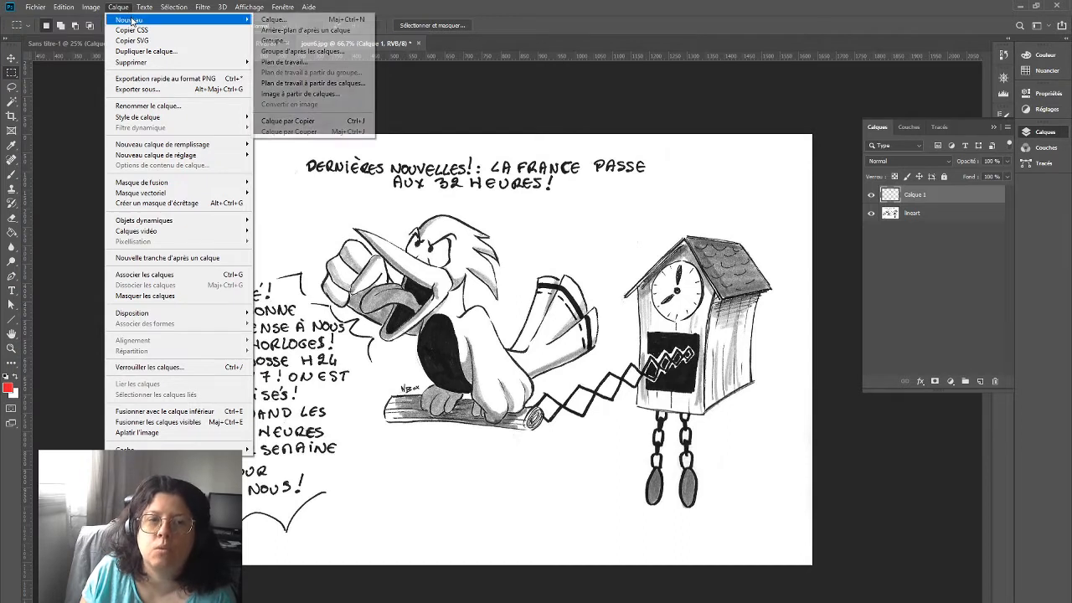
click(932, 200)
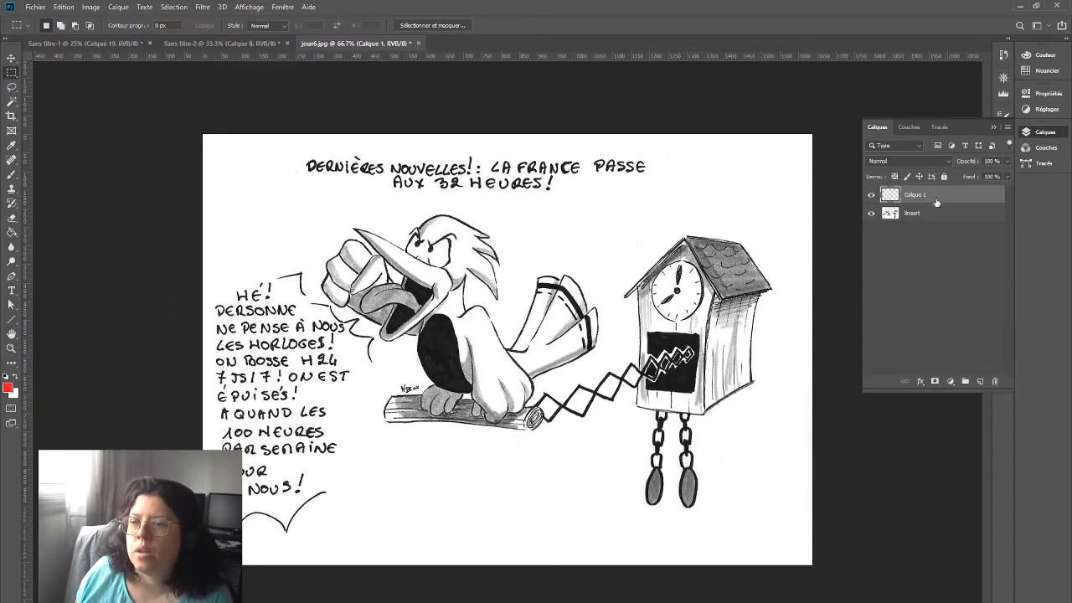
drag(936, 195, 932, 222)
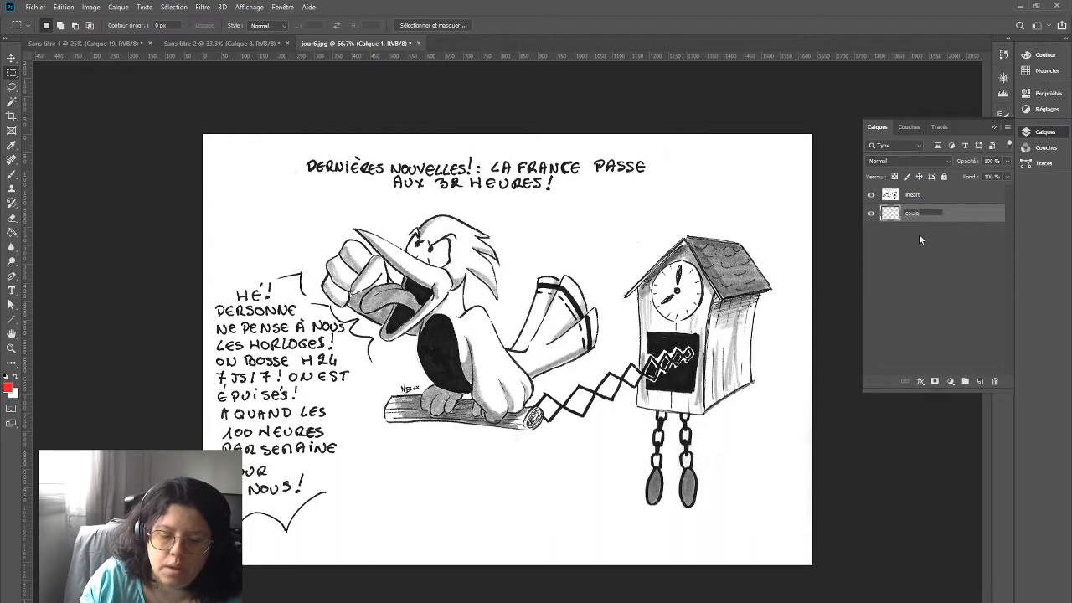
key(Return)
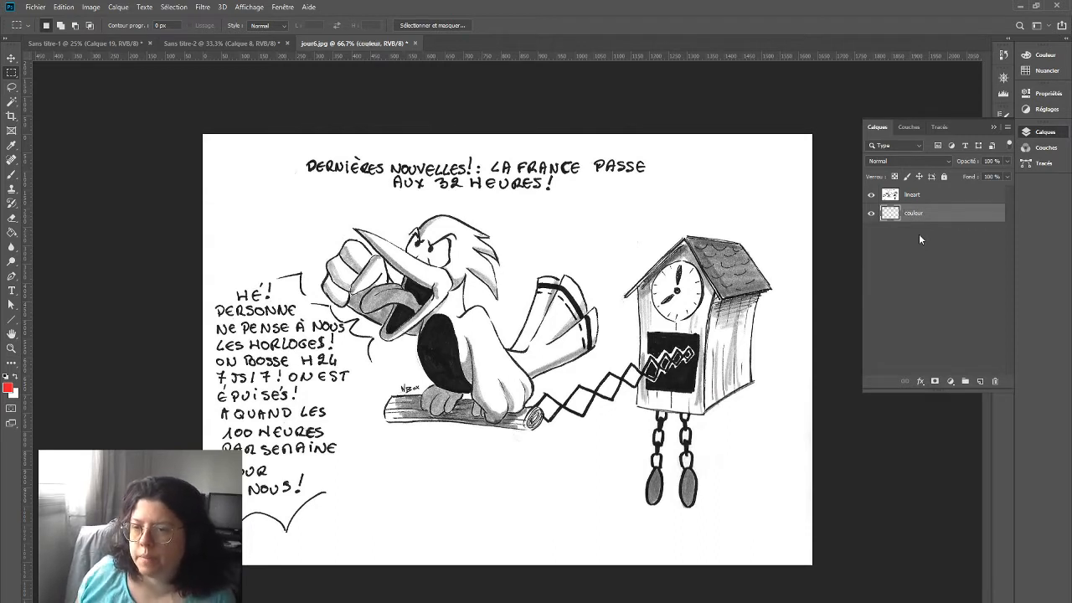
- Set up the Brush at a reduced size and scribble a red zigzag across the bird and clock on the couleur layer
click(939, 194)
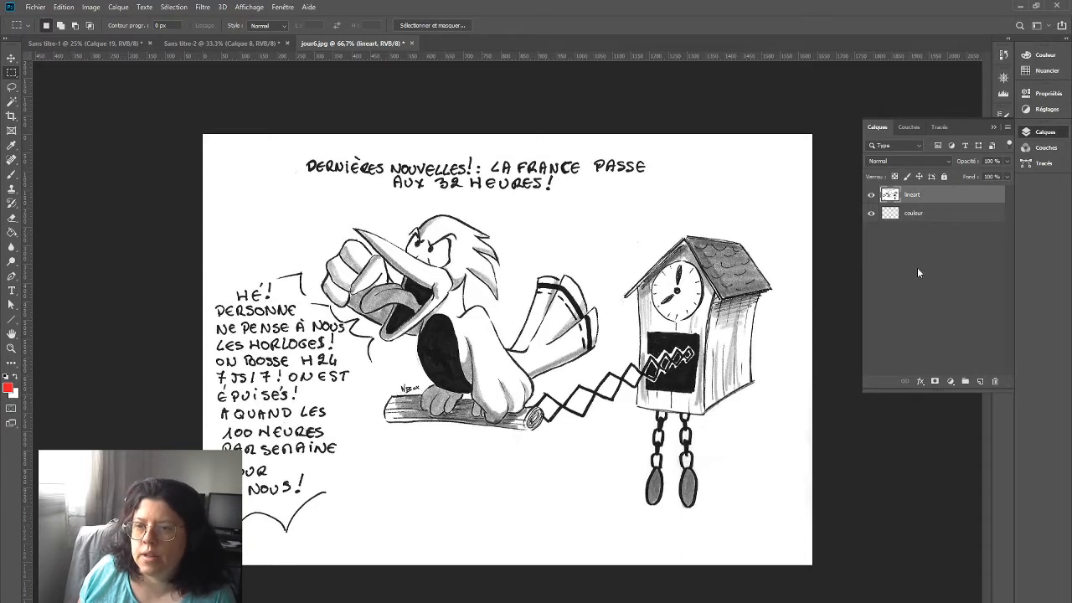
click(904, 217)
click(11, 175)
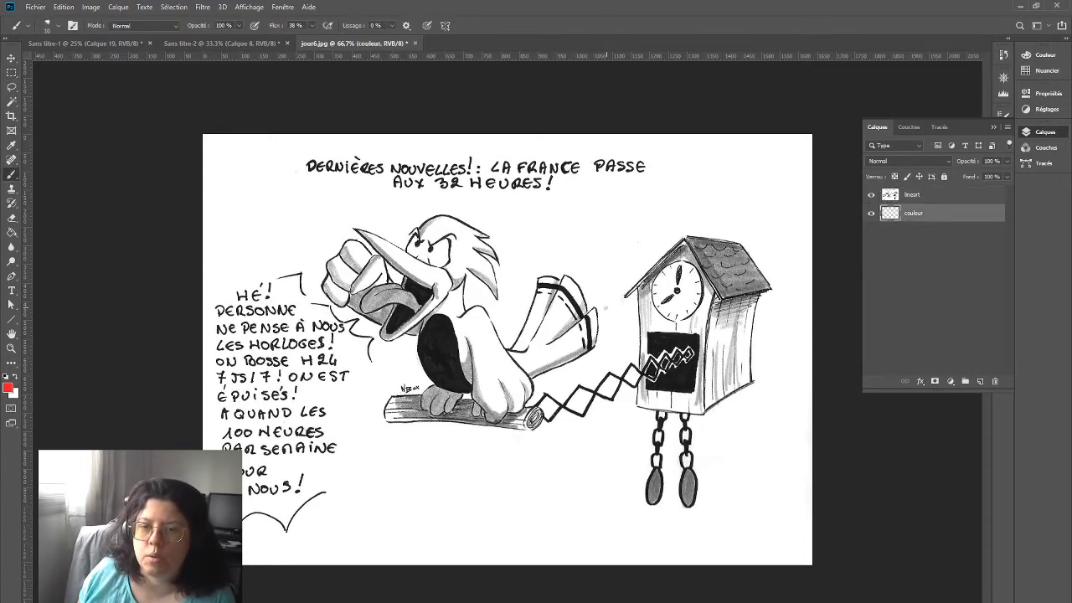
right_click(606, 308)
click(702, 265)
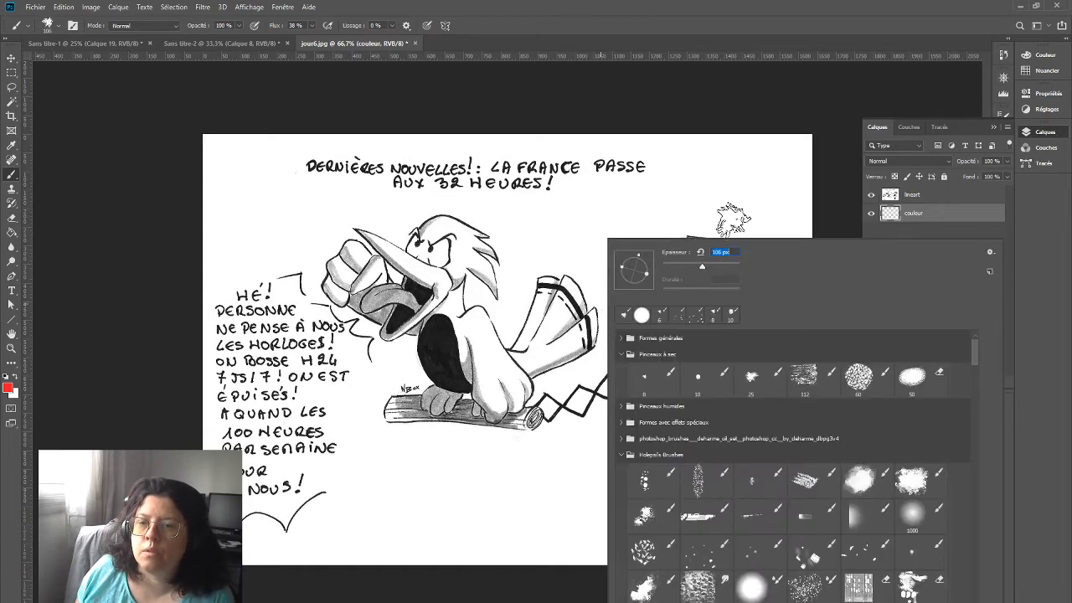
click(786, 24)
right_click(597, 274)
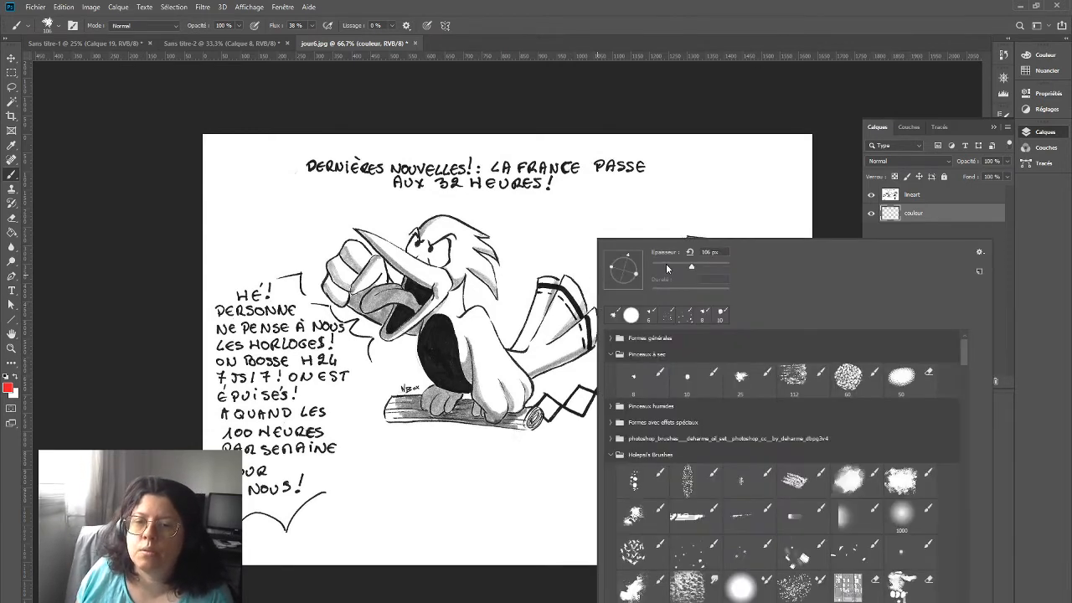
click(668, 266)
click(721, 34)
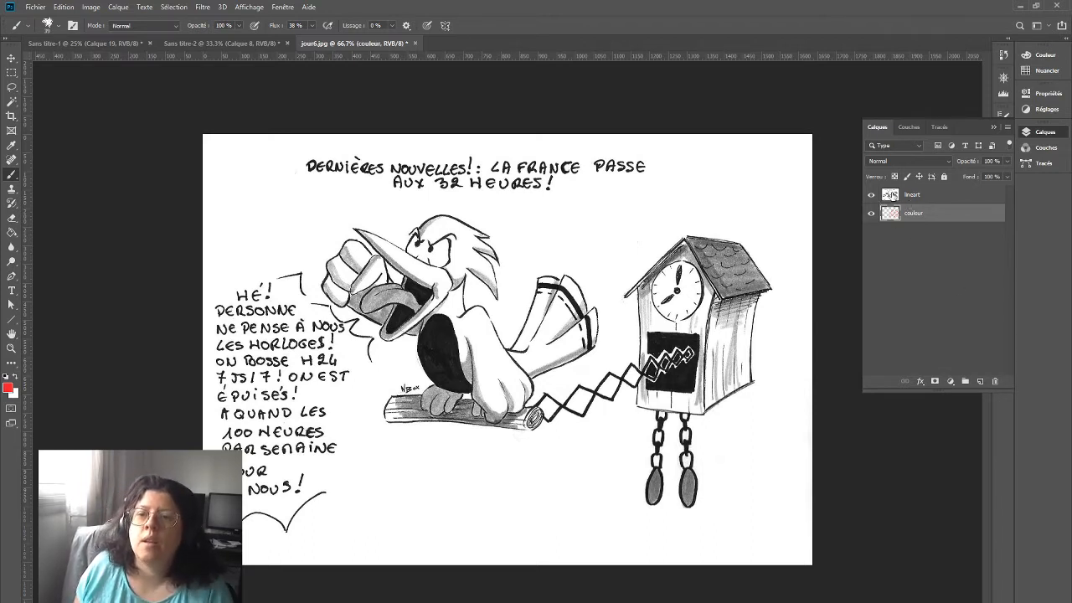
- Select the lineart layer and set its blend mode to Obscurcir
click(889, 197)
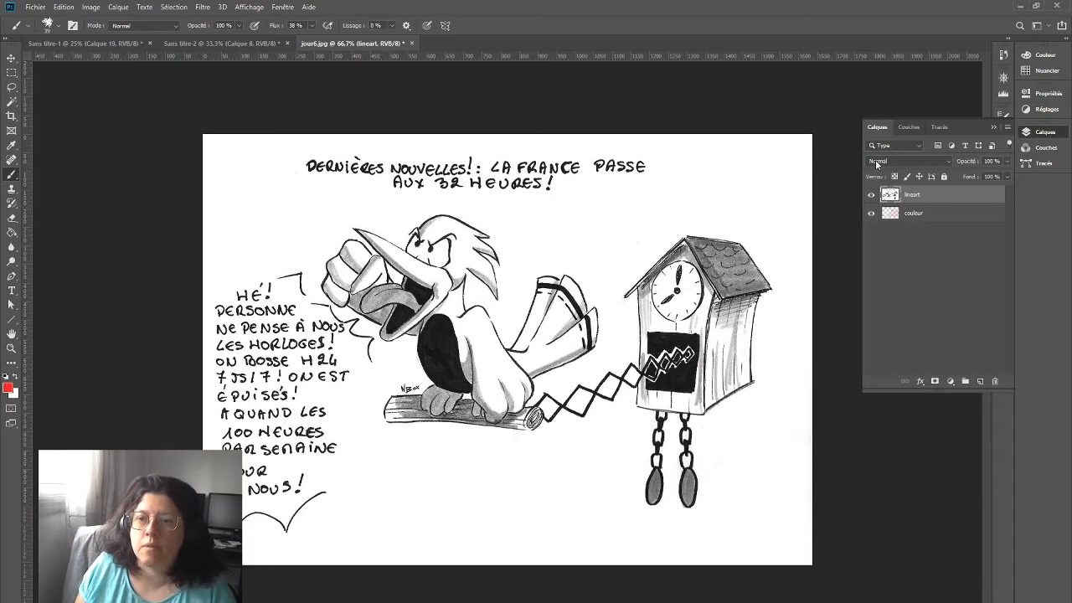
click(875, 162)
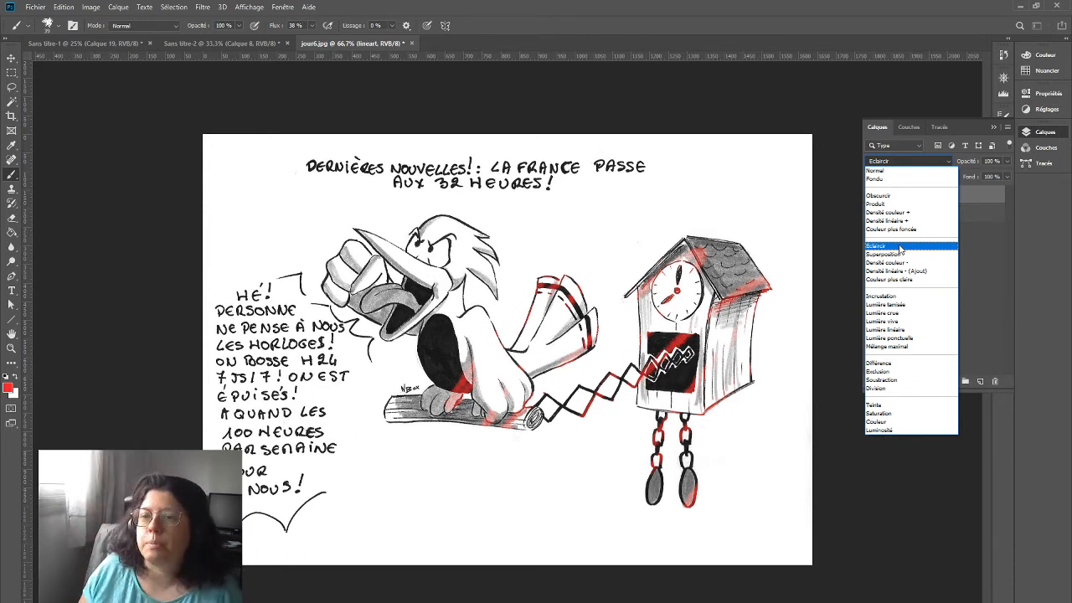
click(886, 170)
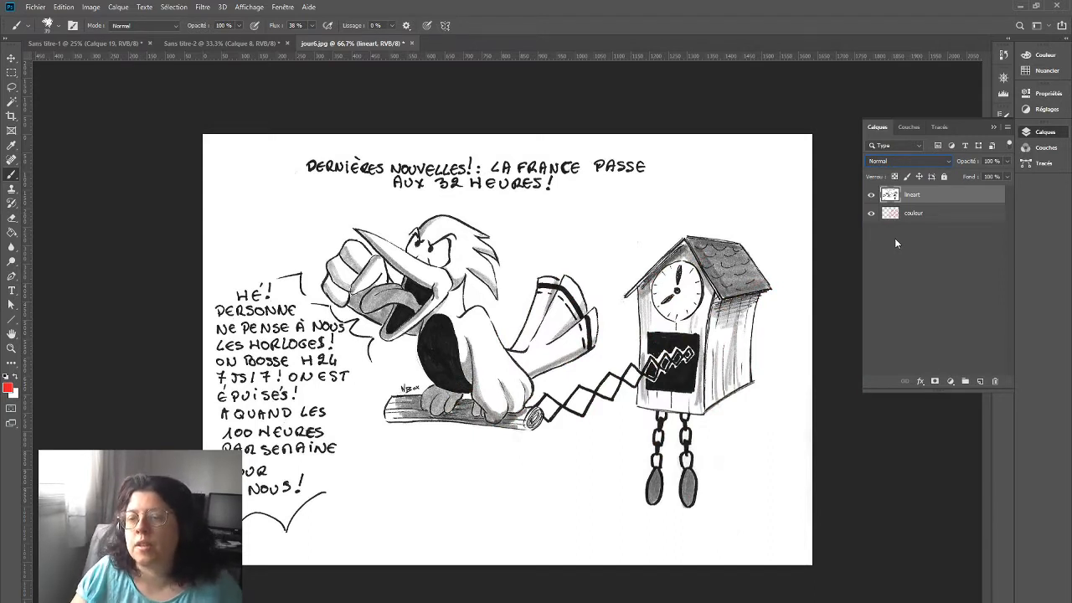
key(Down)
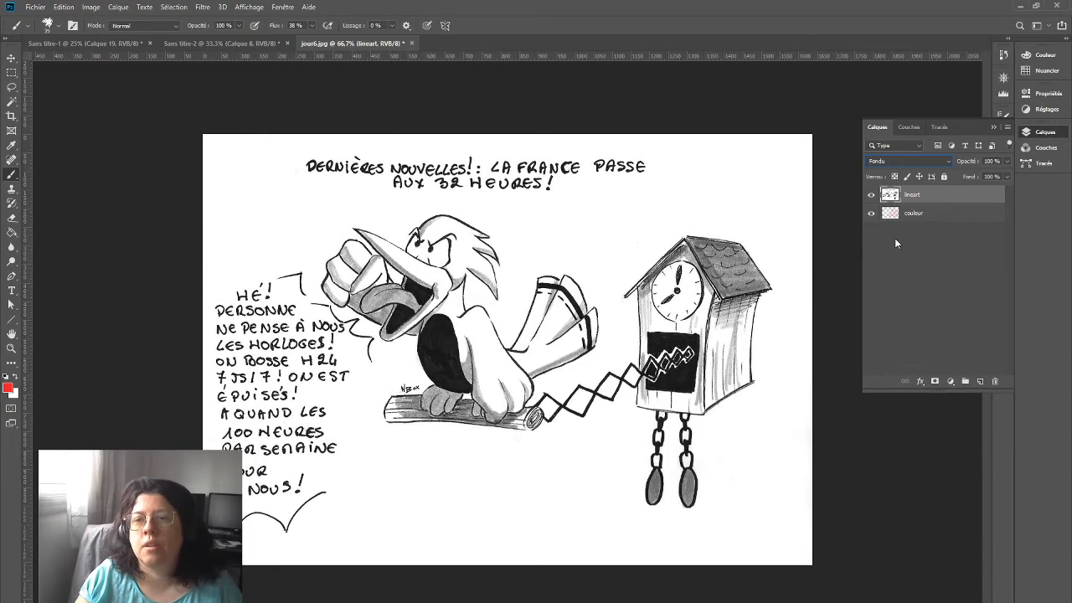
key(Down)
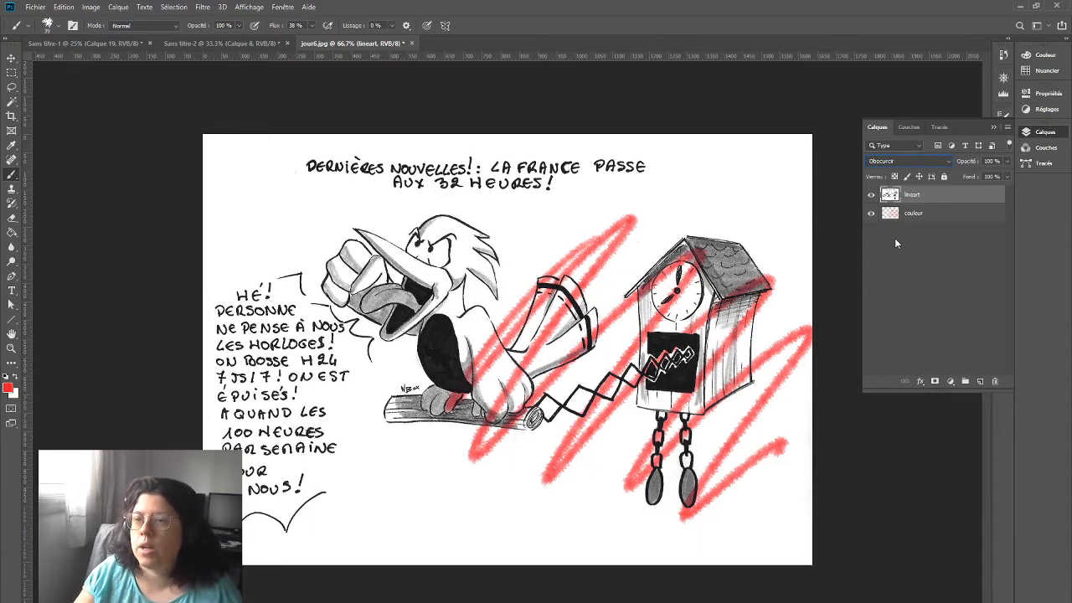
- Compare the Obscurcir and Produit blend modes on the lineart layer, ending on Produit
key(Down)
key(Up)
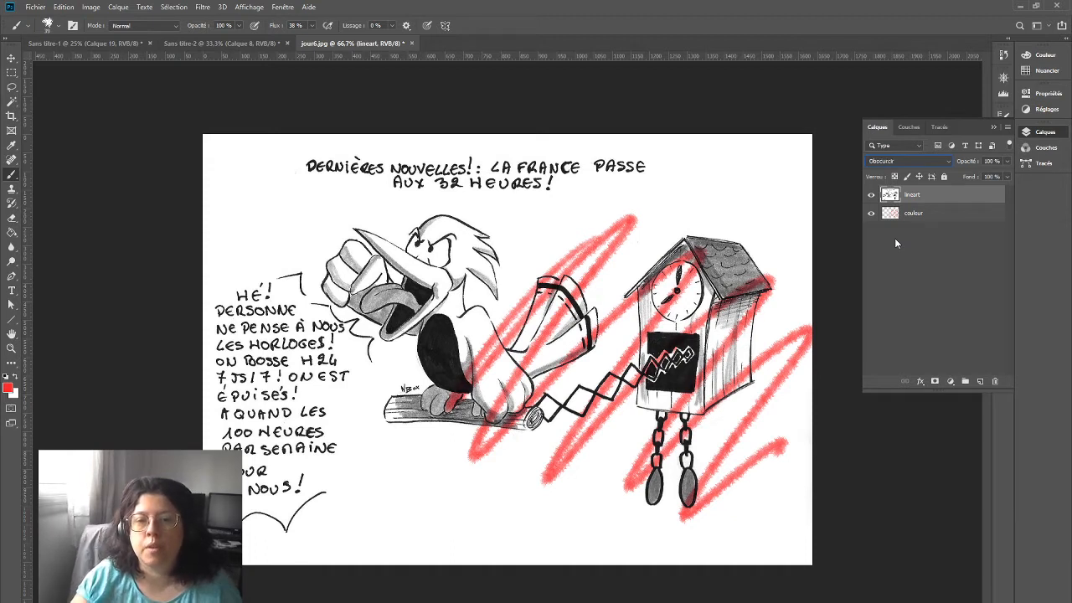
key(Down)
key(Up)
key(Down)
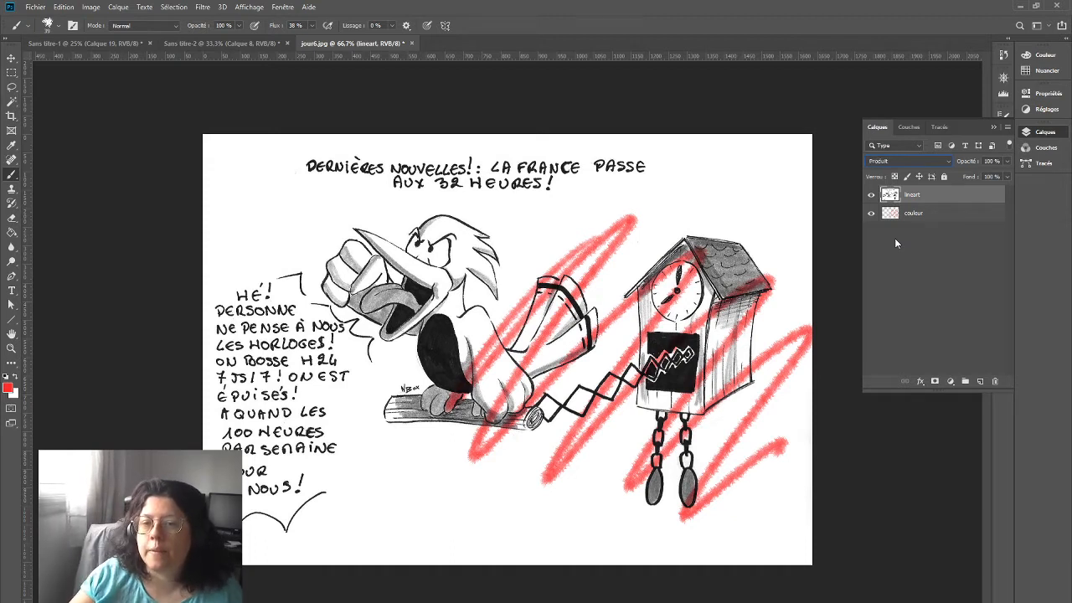
key(Up)
key(Down)
key(Up)
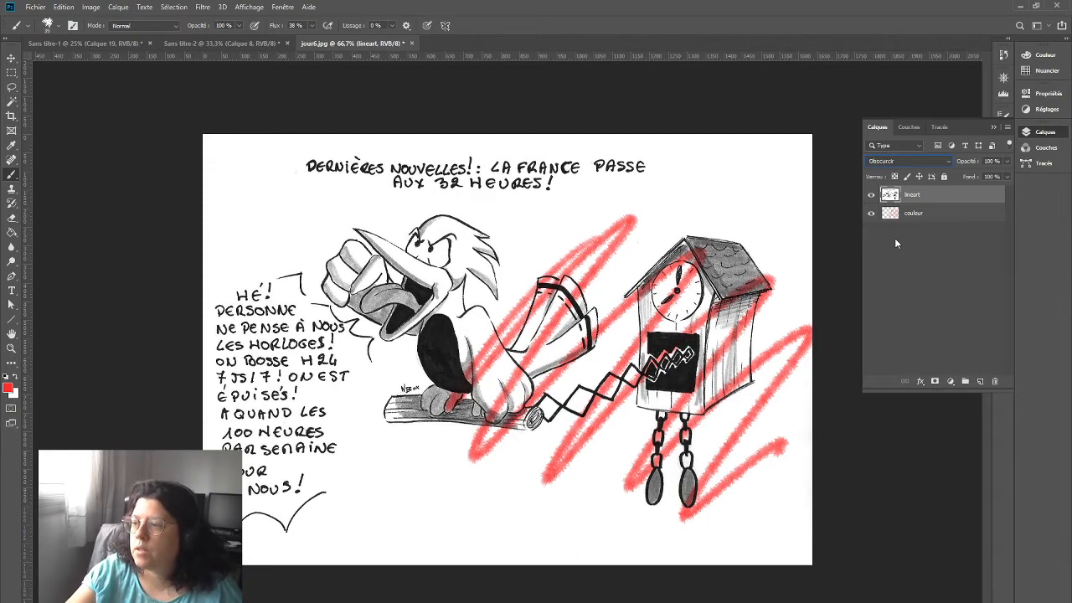
key(Down)
key(Up)
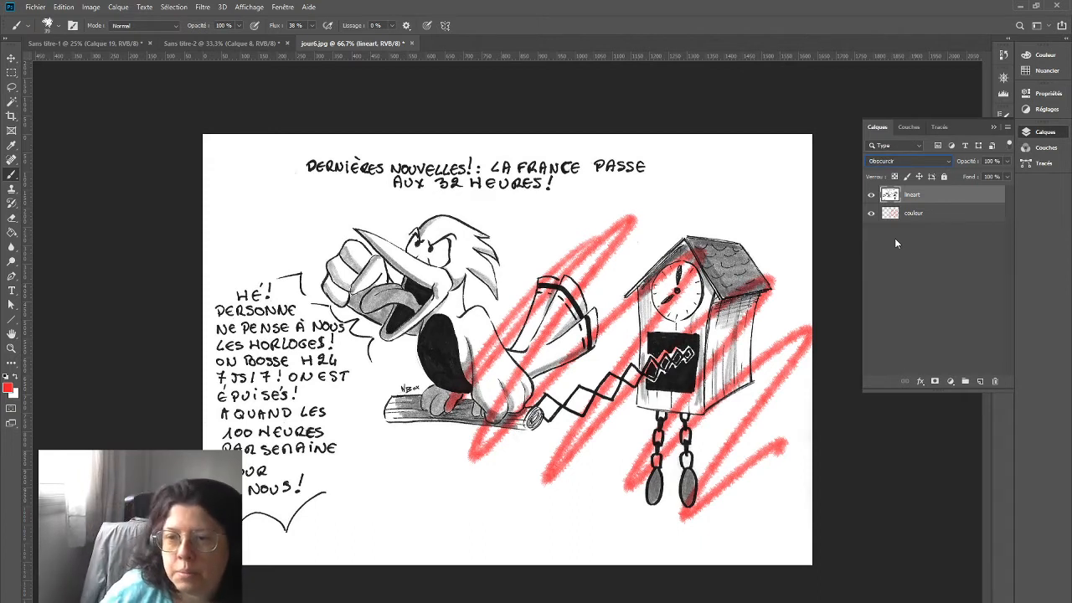
key(Down)
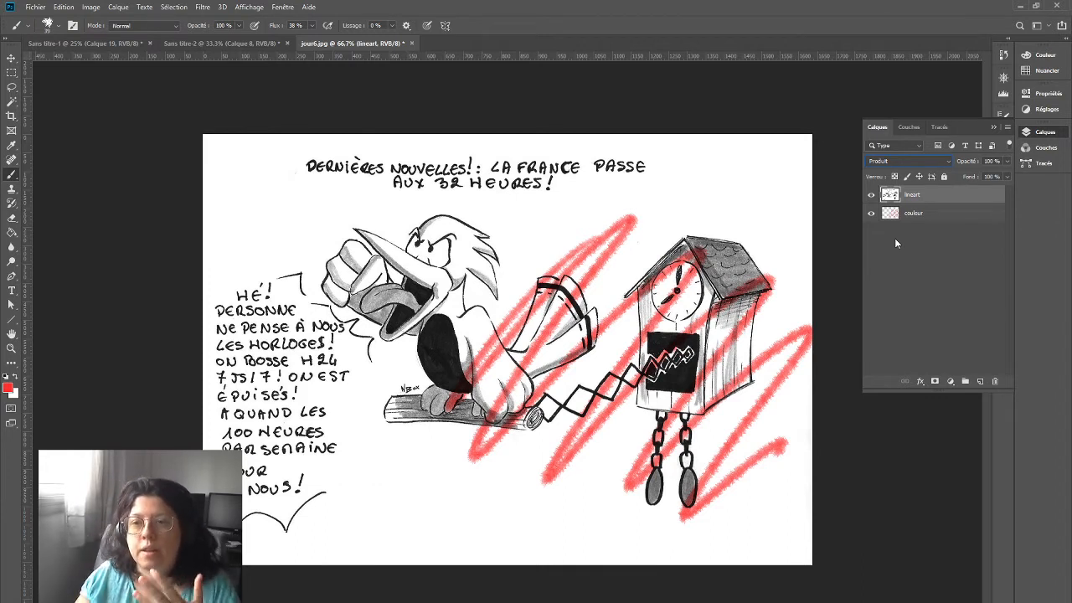
key(Down)
key(Up)
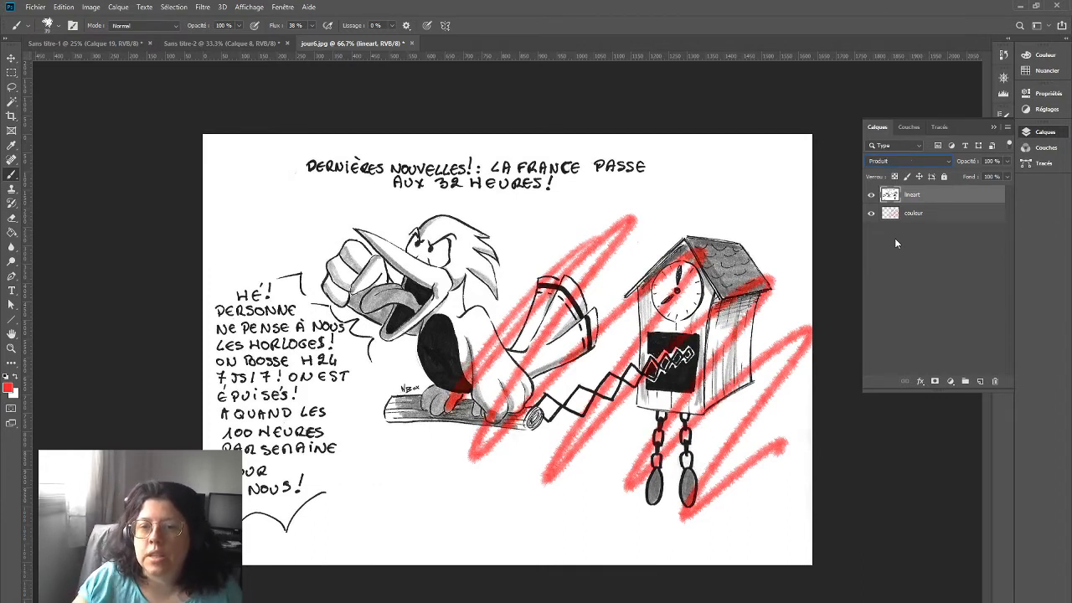
- Step through the other darkening and lightening blend modes and set the lineart layer to Densité linéaire - (Ajout)
key(Down)
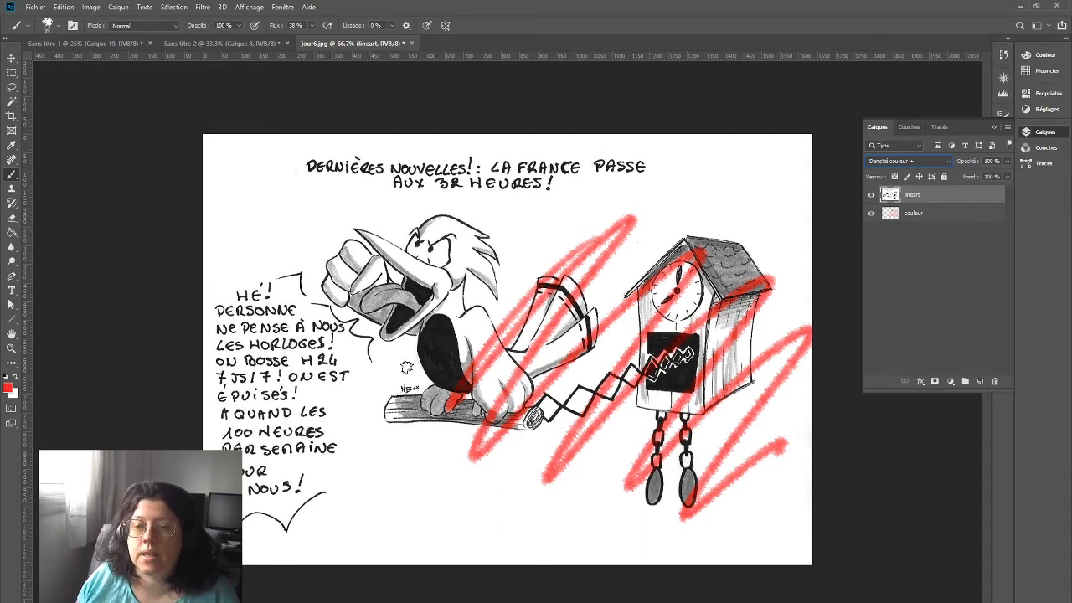
key(Down)
key(Down)
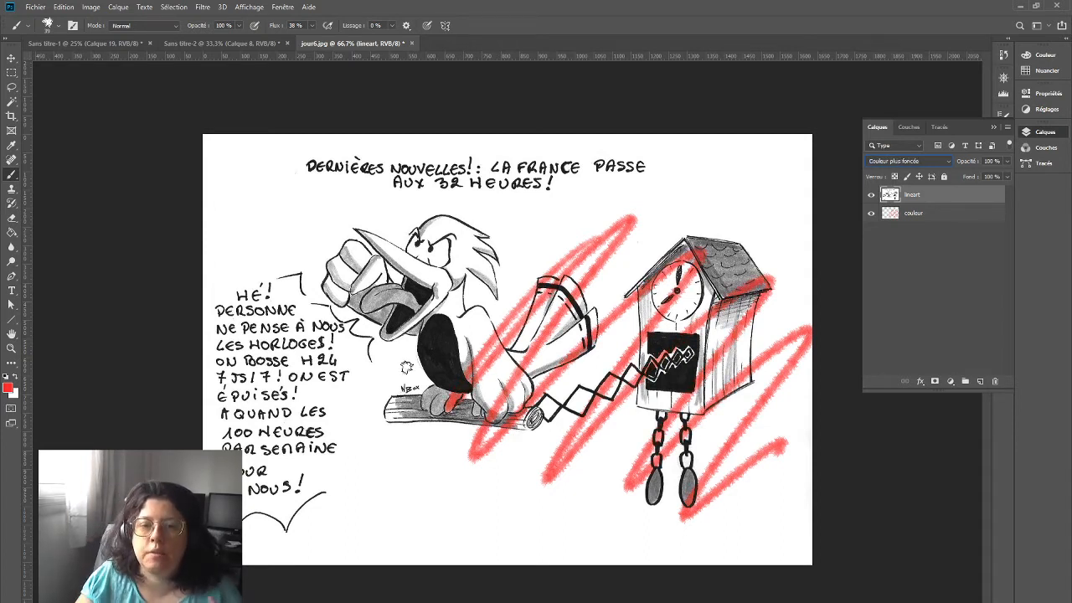
key(Down)
key(Up)
key(Down)
key(Down)
key(Down)
key(Down)
key(Down)
key(Down)
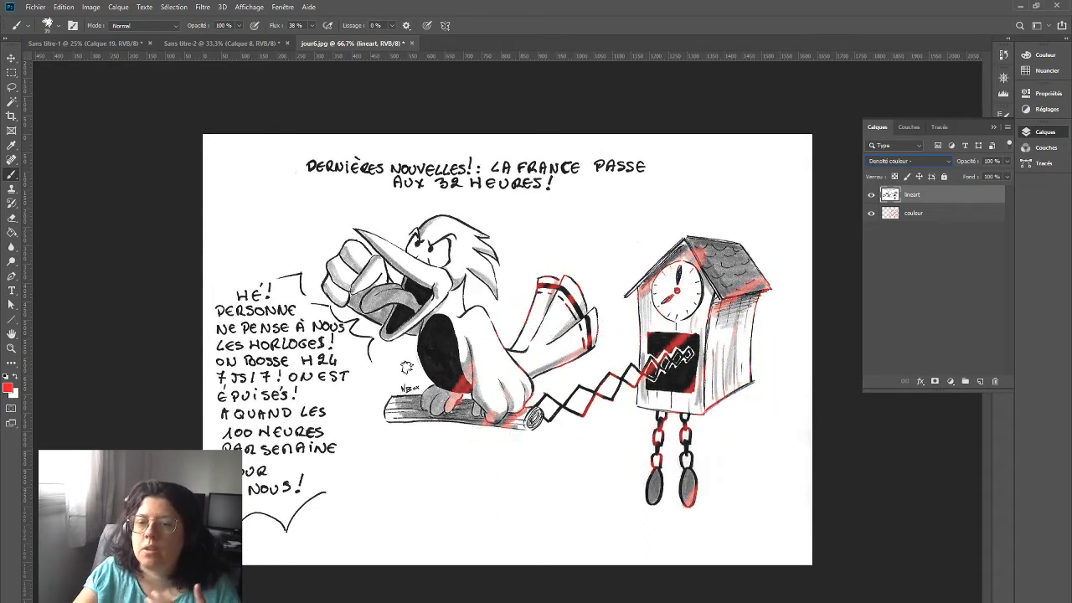
key(Up)
key(Up)
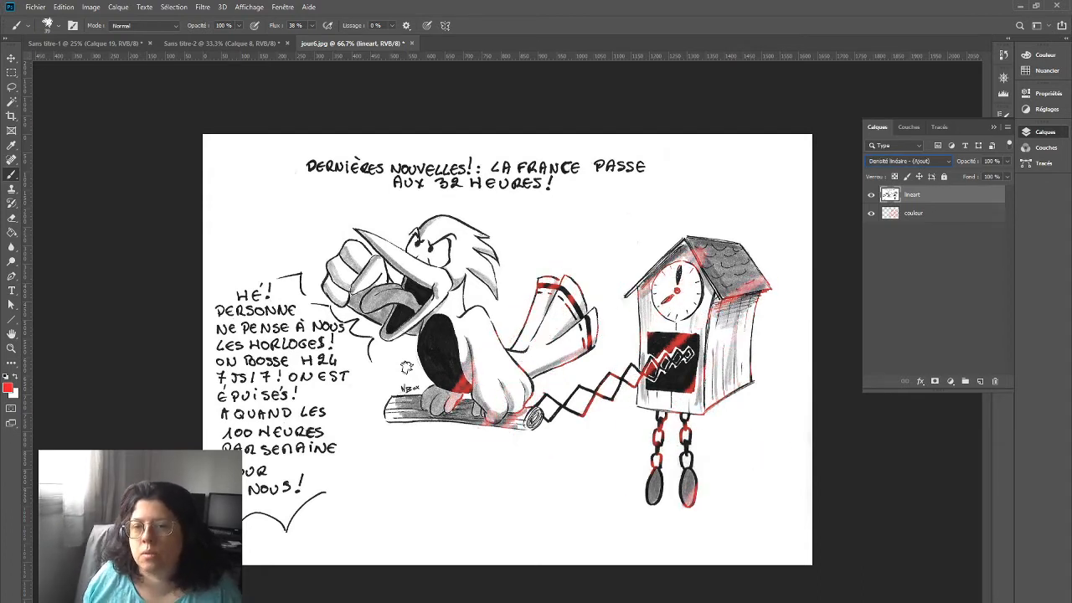
- Paint red over the bird's head, beak, fist and belly on the couleur layer to recolour its lines
mouse_move(426, 281)
mouse_down()
mouse_move(357, 338)
mouse_move(410, 305)
mouse_move(430, 337)
mouse_move(368, 322)
mouse_move(350, 366)
mouse_move(485, 266)
mouse_move(519, 258)
mouse_move(487, 329)
mouse_move(406, 435)
mouse_move(436, 427)
mouse_move(530, 270)
mouse_move(429, 375)
mouse_up()
key(ctrl+z)
click(914, 212)
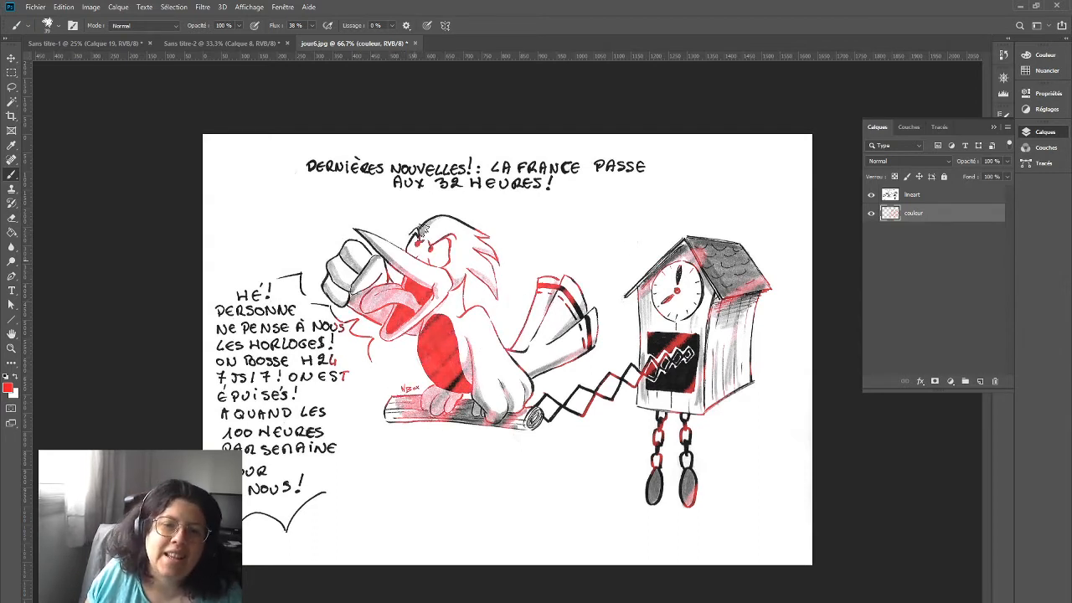
mouse_move(422, 231)
mouse_down()
mouse_move(315, 303)
mouse_move(364, 239)
mouse_move(333, 260)
mouse_up()
click(935, 193)
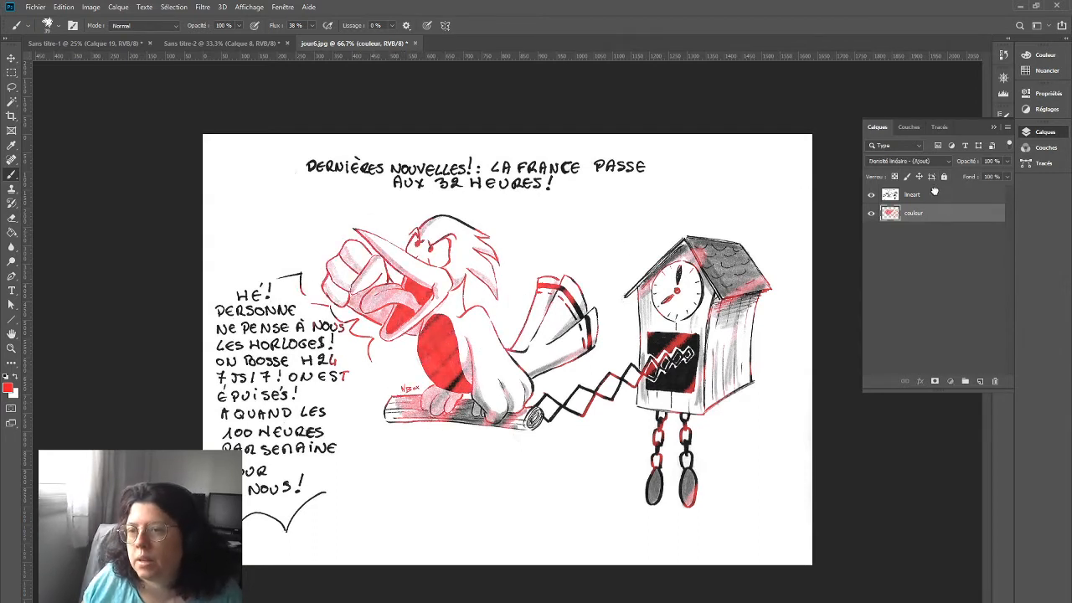
click(935, 193)
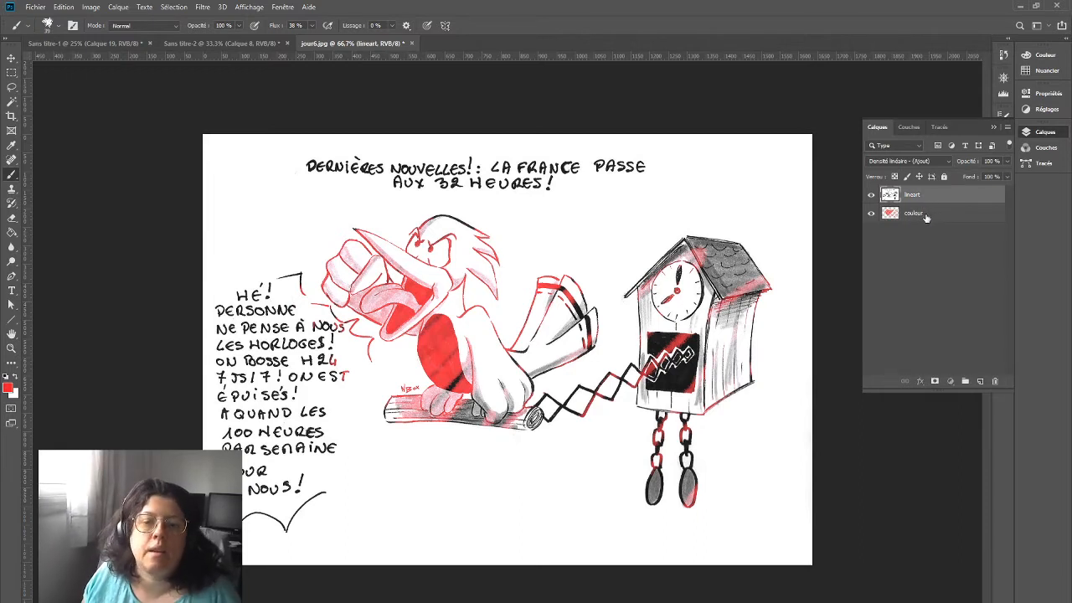
click(925, 216)
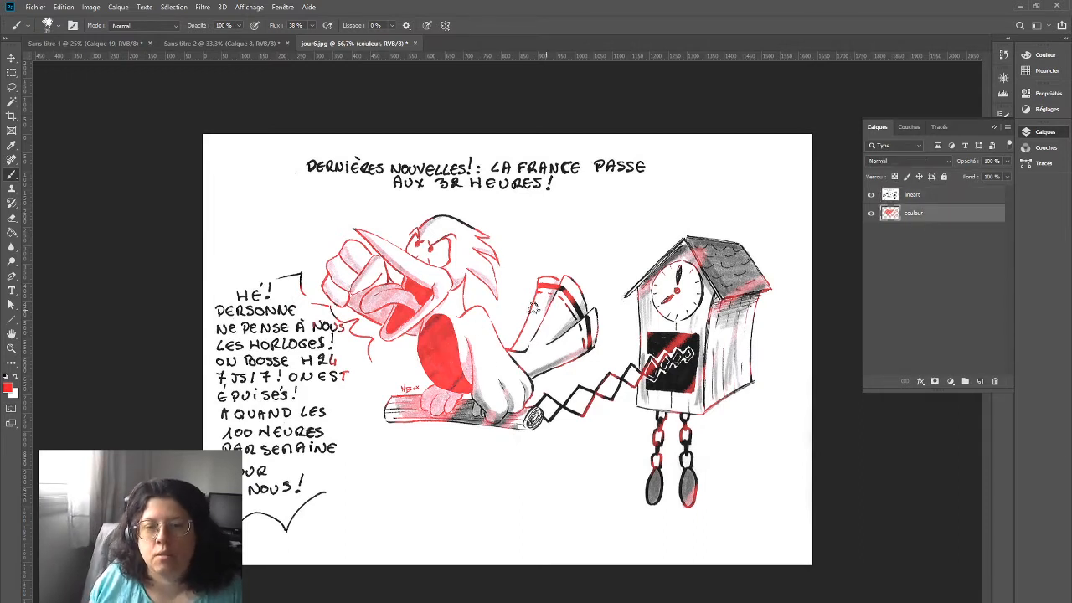
- Extend the red paint over the bird's tail, the extending arm, the clock and its chains on the couleur layer
mouse_move(505, 394)
mouse_down()
mouse_move(629, 321)
mouse_move(706, 393)
mouse_move(657, 493)
mouse_move(734, 481)
mouse_up()
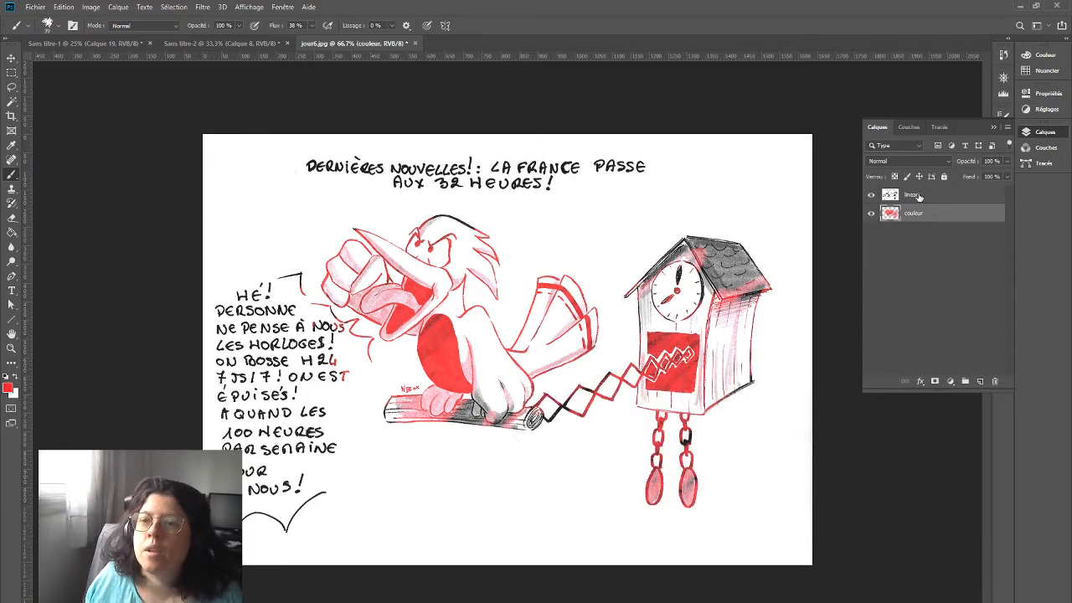
- Set the lineart layer's blend mode to Produit and lock the layer completely
click(918, 195)
click(898, 161)
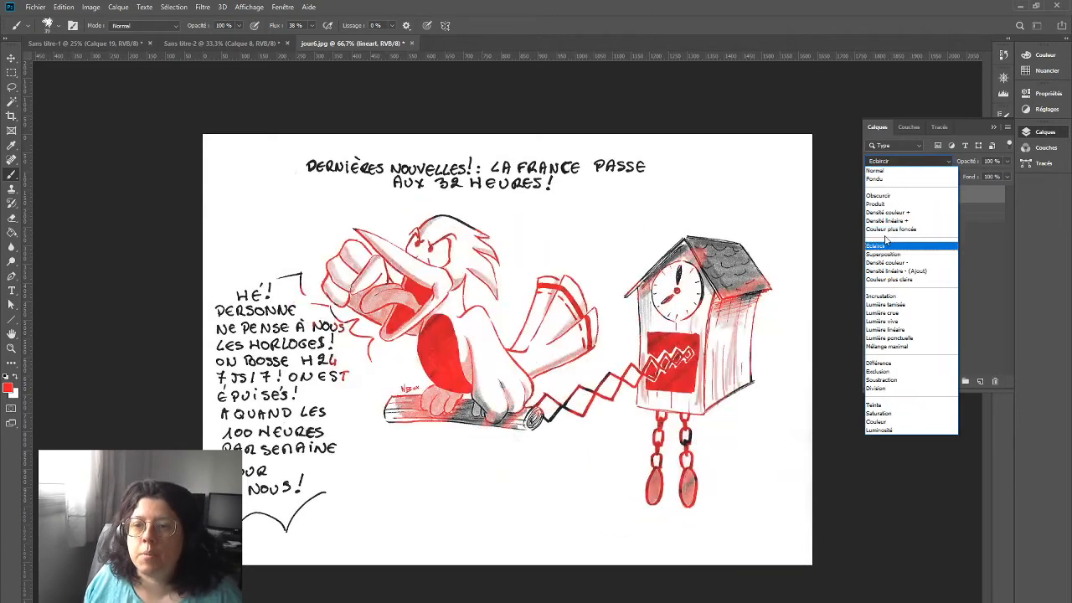
click(880, 208)
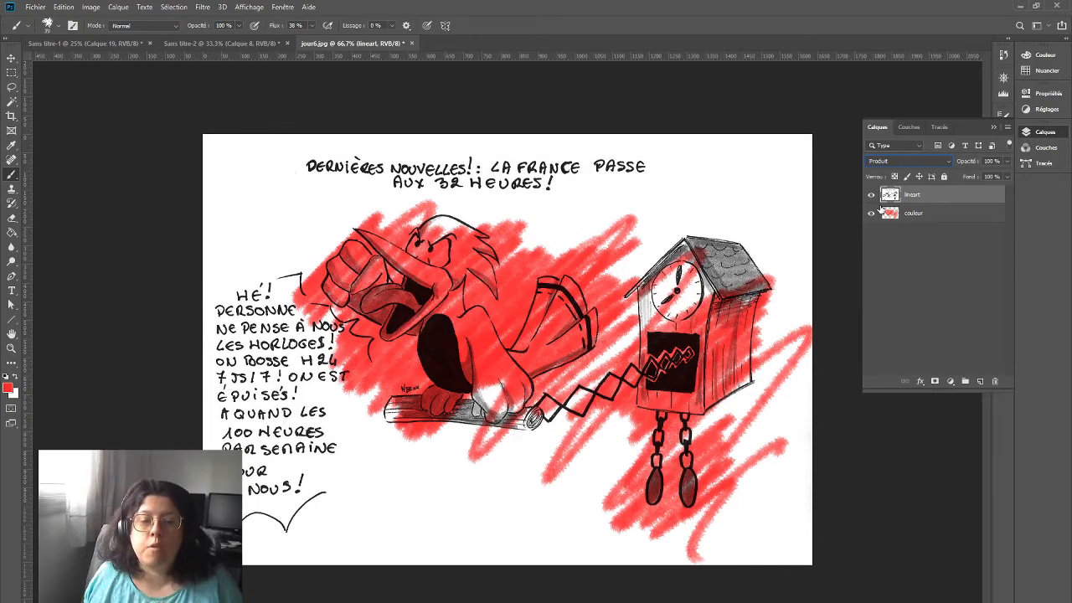
click(944, 177)
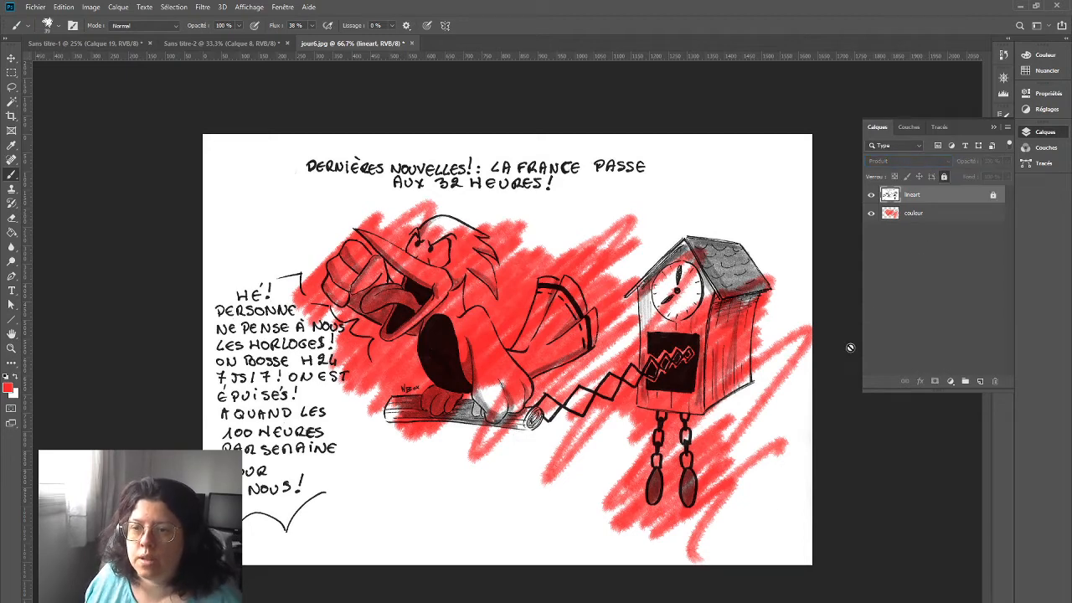
- Add a new layer between lineart and couleur and choose a saturated blue as the foreground colour
click(943, 215)
click(980, 381)
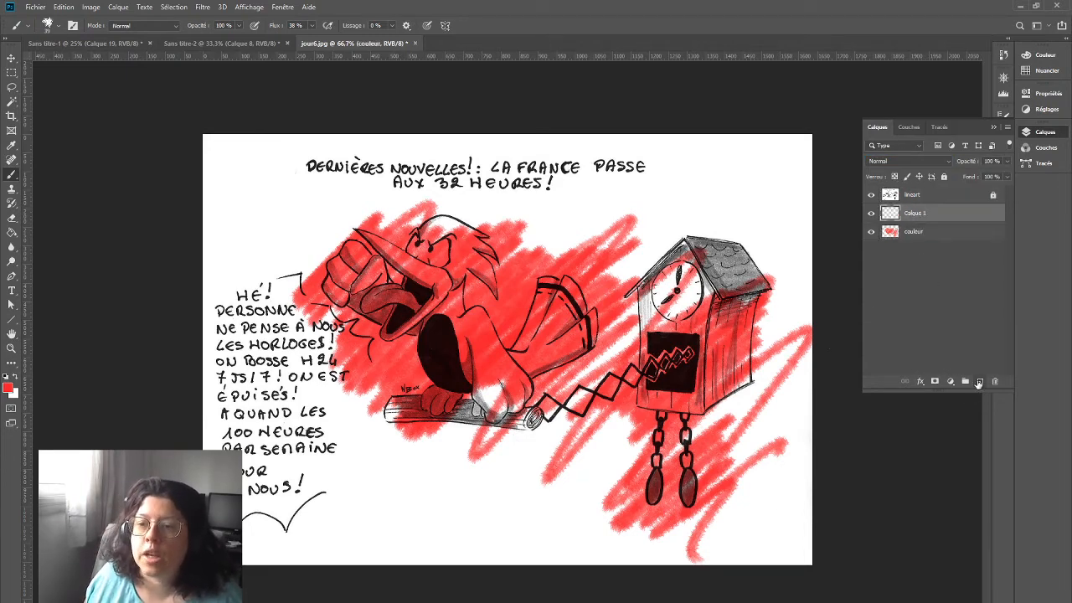
click(8, 387)
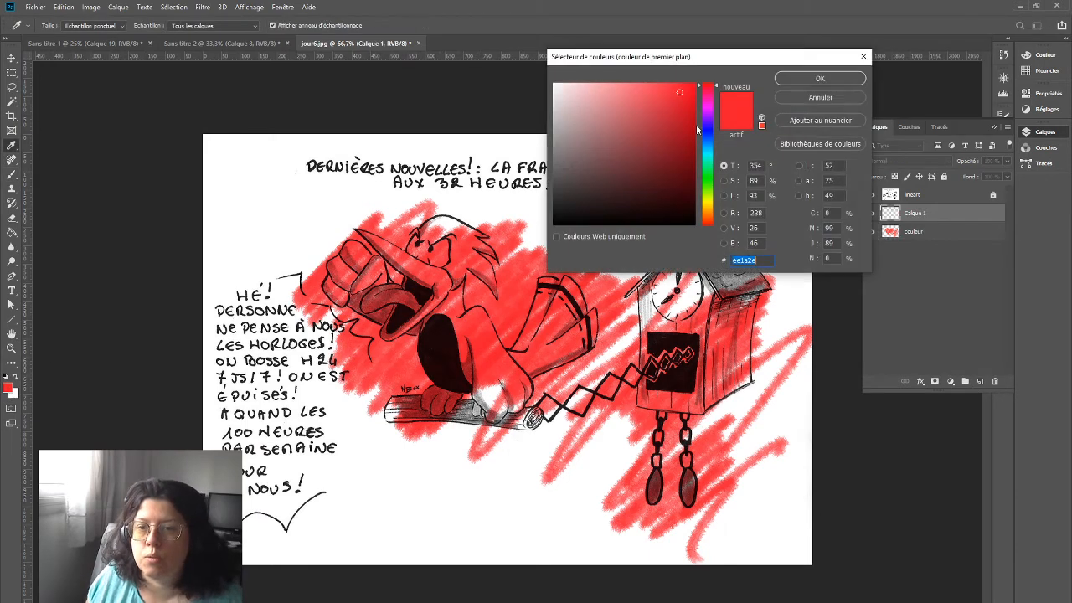
click(708, 126)
click(821, 78)
- Brush blue loosely over the bird, the clock and its chains on the new layer
key(b)
mouse_move(528, 285)
mouse_down()
mouse_move(449, 383)
mouse_move(590, 288)
mouse_move(553, 329)
mouse_move(521, 396)
mouse_move(716, 293)
mouse_move(603, 401)
mouse_move(750, 310)
mouse_move(678, 377)
mouse_move(681, 392)
mouse_move(729, 360)
mouse_move(620, 484)
mouse_move(708, 423)
mouse_move(616, 522)
mouse_move(753, 444)
mouse_up()
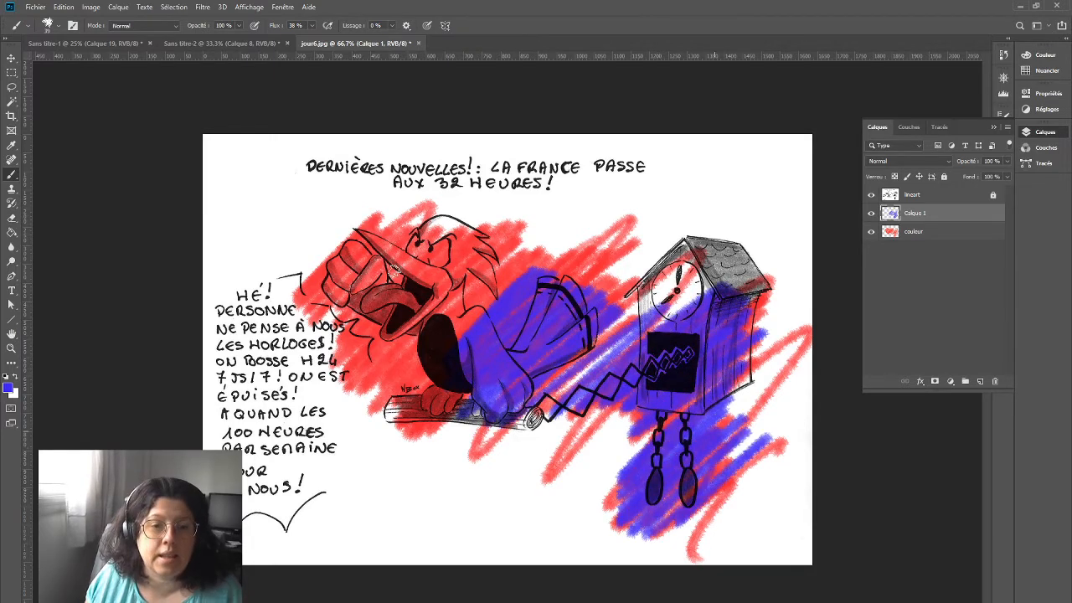
mouse_move(452, 307)
mouse_down()
mouse_move(415, 352)
mouse_move(377, 343)
mouse_move(344, 251)
mouse_move(336, 310)
mouse_move(369, 243)
mouse_move(294, 352)
mouse_up()
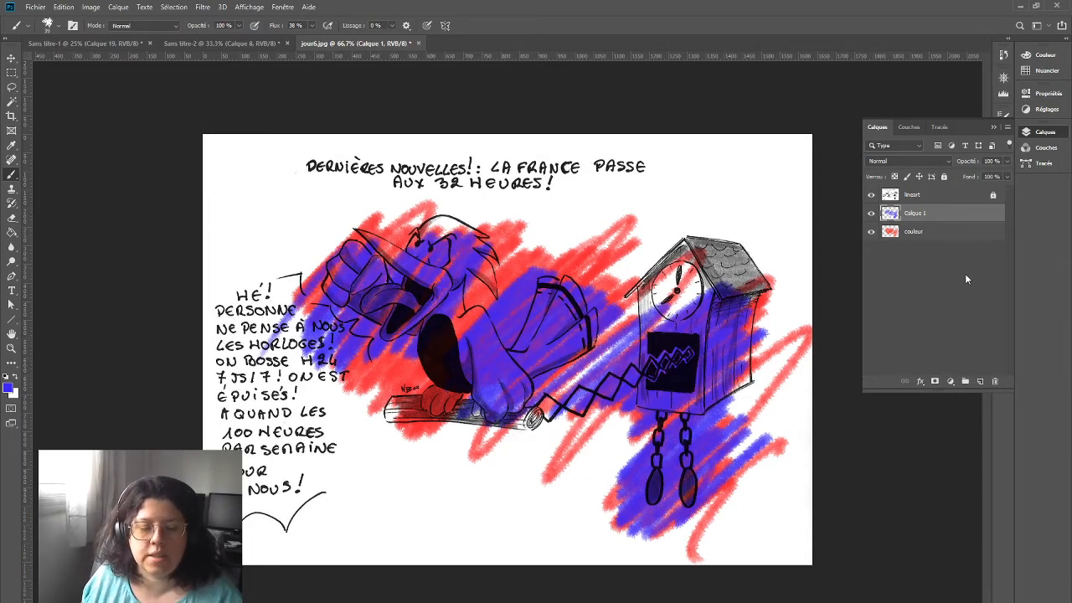
- Delete the blue and red colour layers and put a fresh empty layer beneath lineart
shift+click(962, 234)
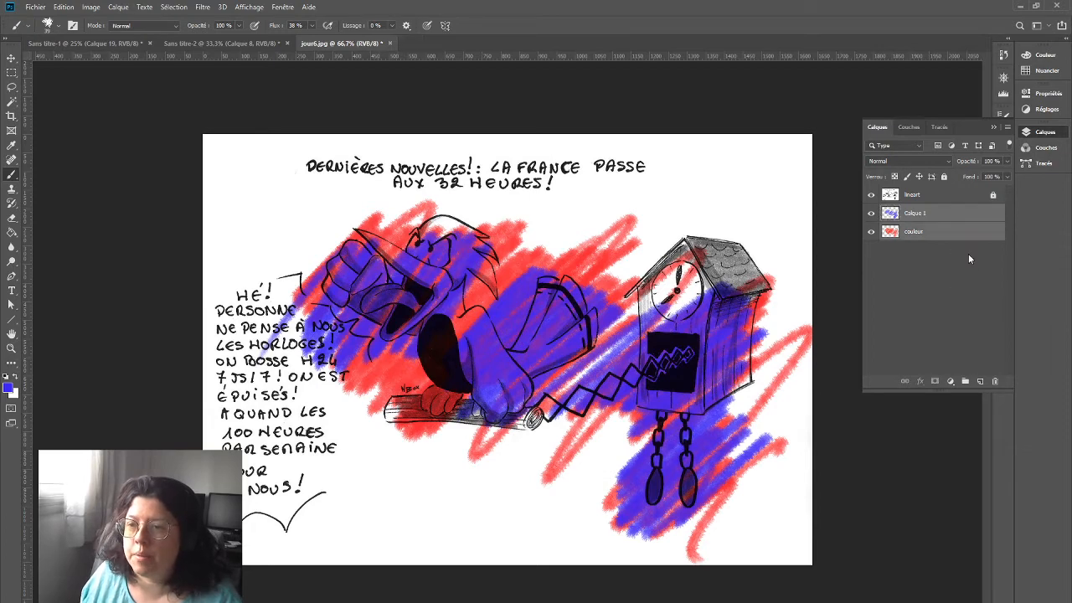
click(994, 382)
click(498, 242)
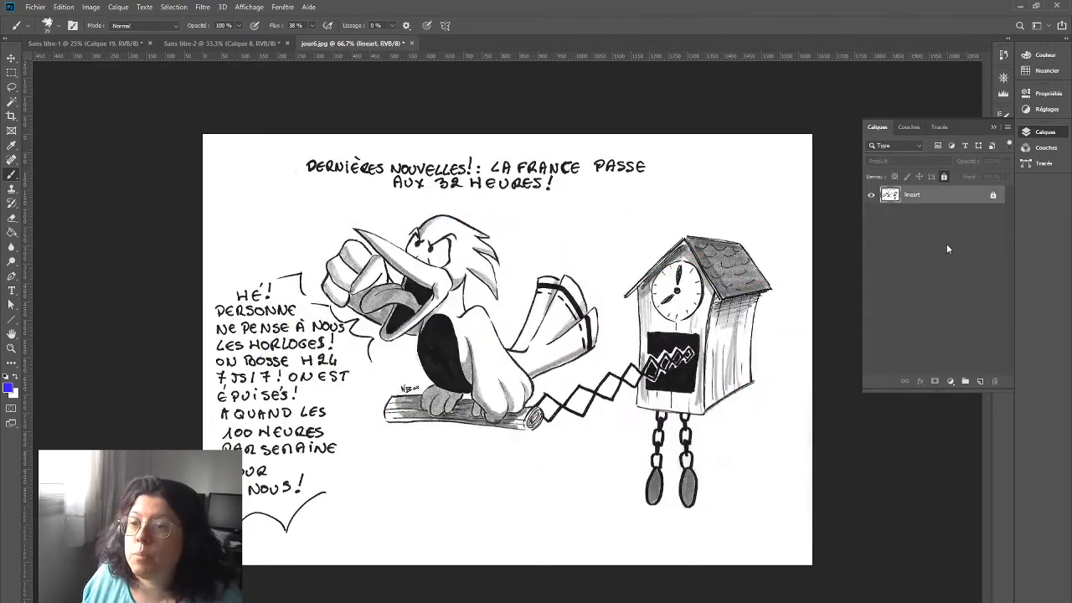
click(981, 382)
drag(926, 195, 918, 225)
- Test a smaller textured brush in blue along the bird's back and undo the stroke
click(12, 349)
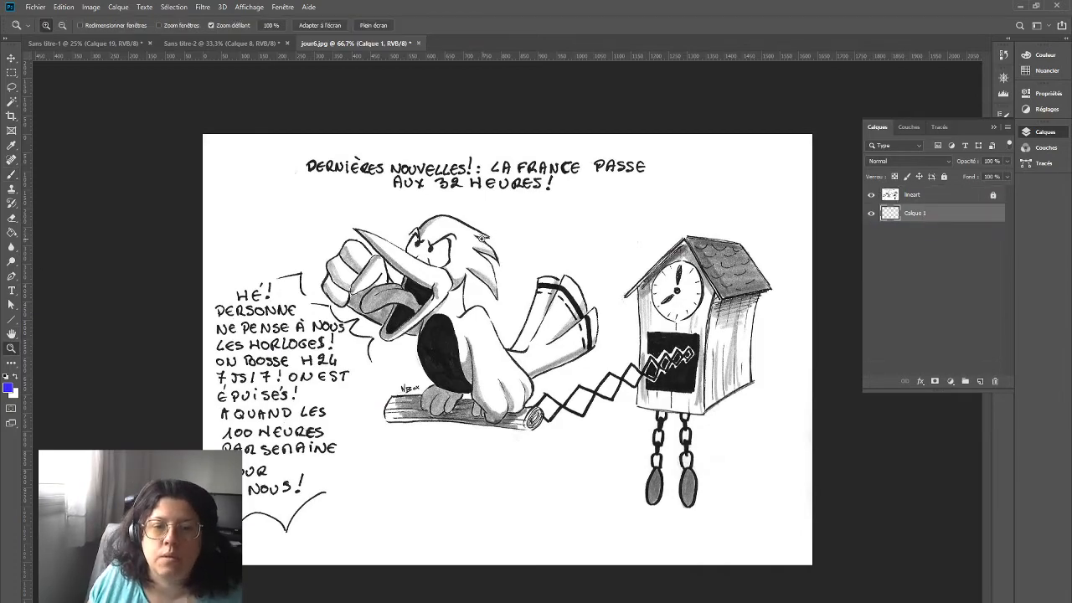
click(482, 240)
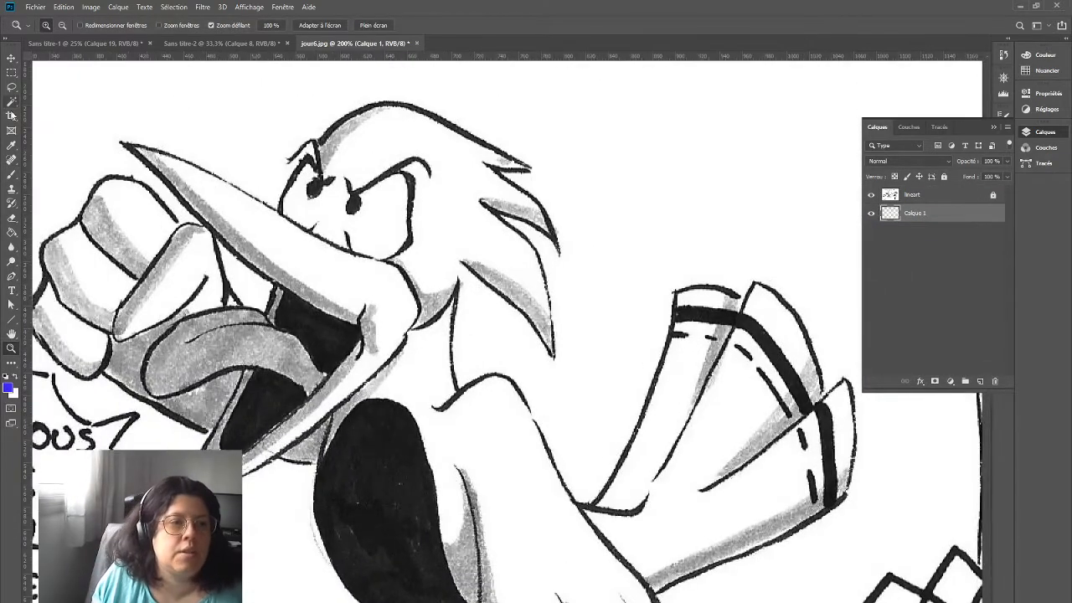
click(12, 174)
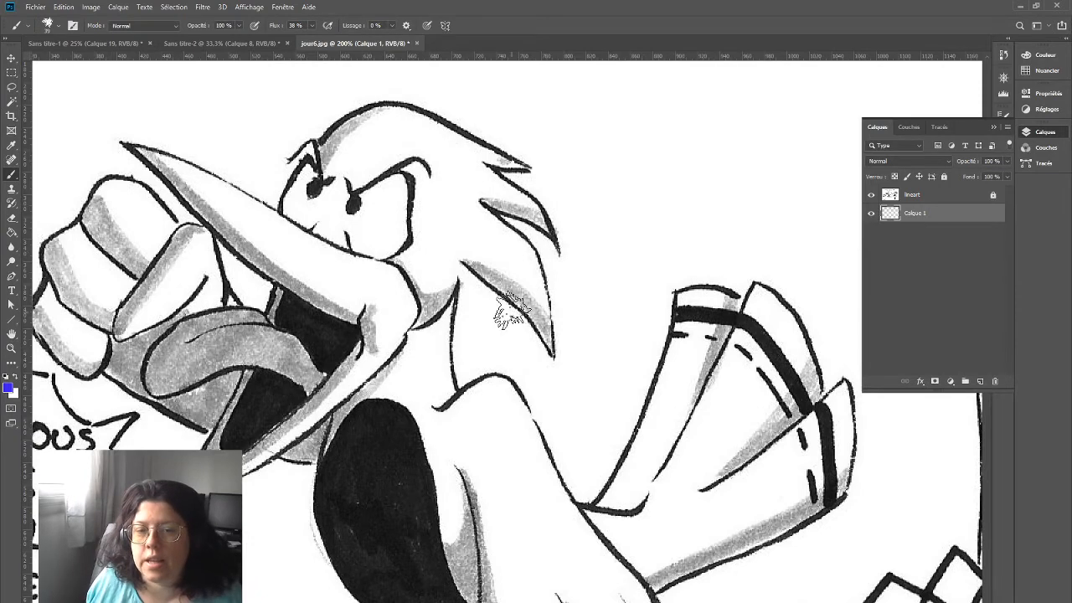
right_click(553, 295)
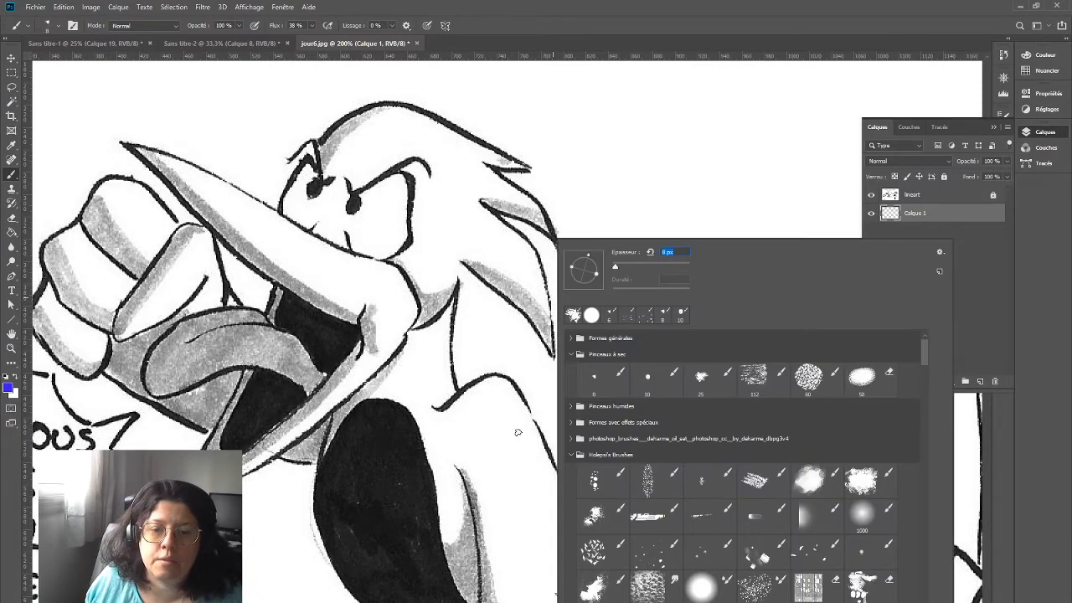
drag(508, 381, 567, 496)
key(ctrl+z)
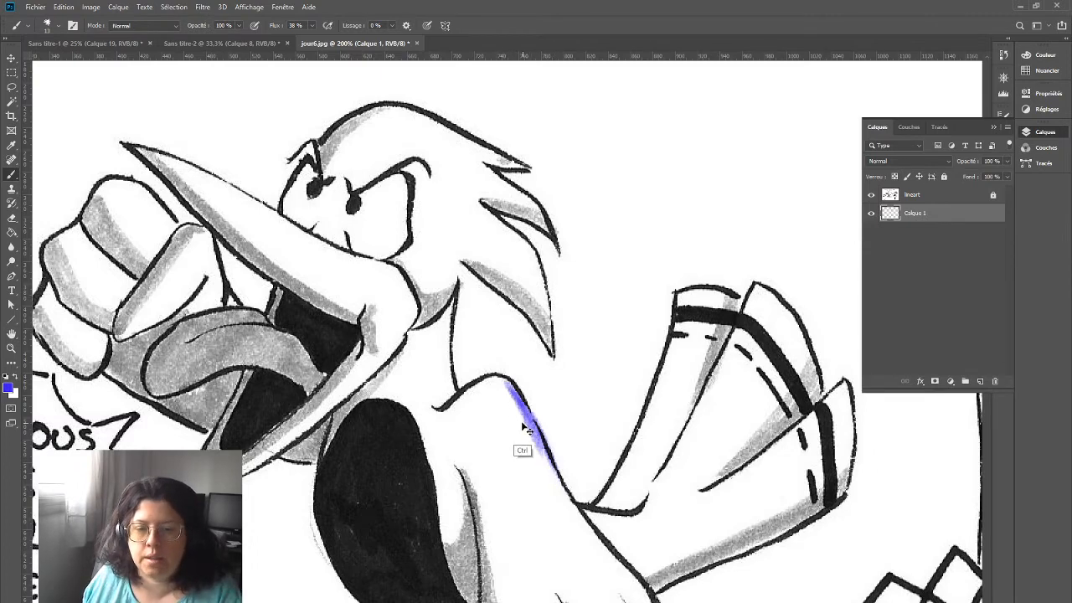
key(ctrl+z)
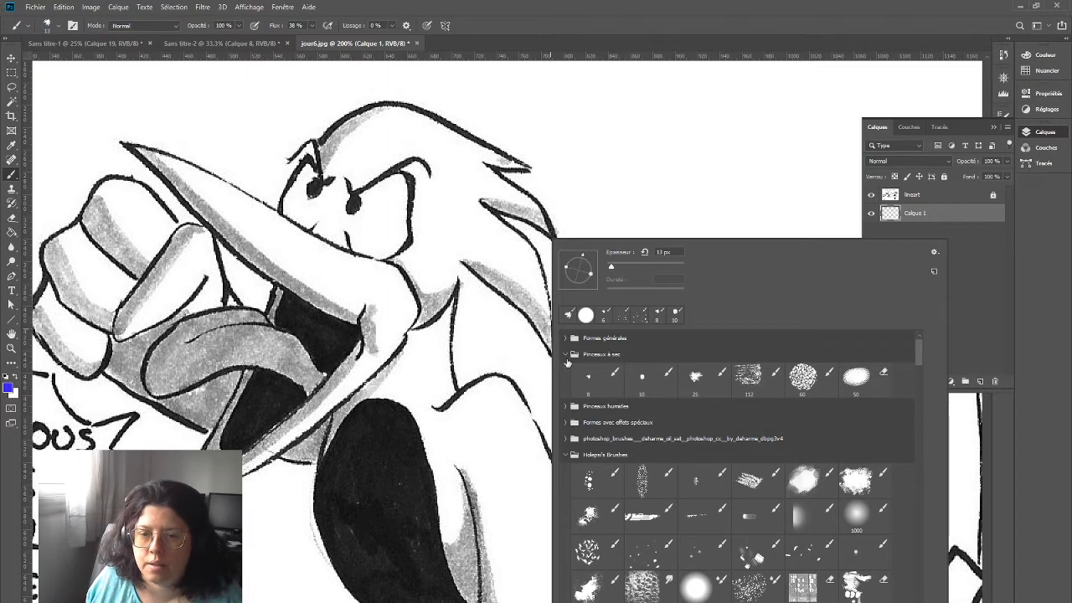
- Choose the first hard round brush from the Formes générales group, with 100 % hardness
click(565, 338)
click(643, 364)
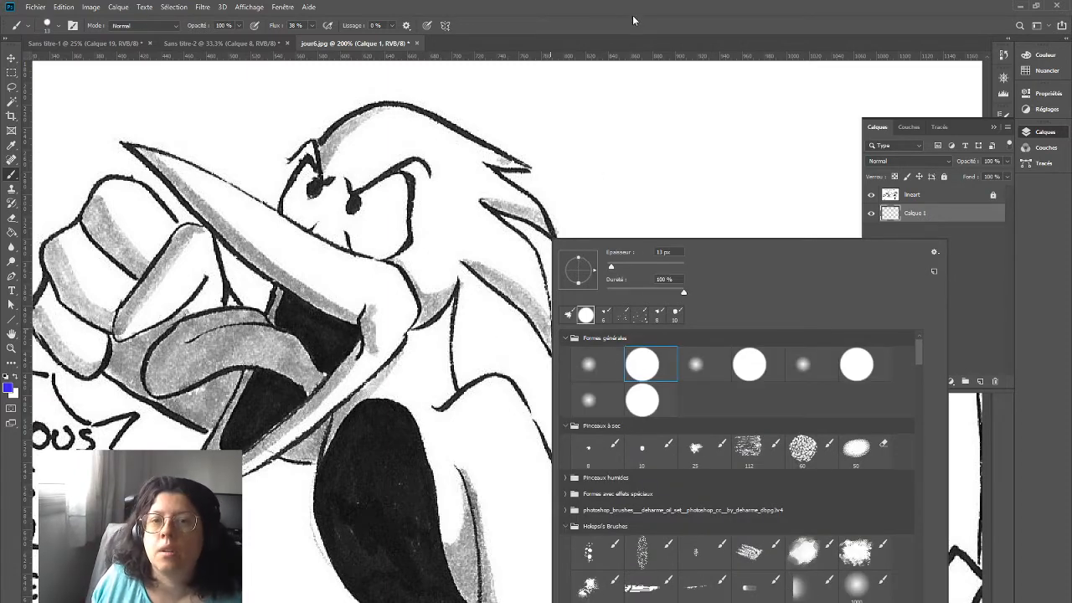
click(620, 39)
mouse_move(443, 421)
mouse_down()
mouse_move(526, 255)
mouse_move(387, 334)
mouse_move(353, 303)
mouse_up()
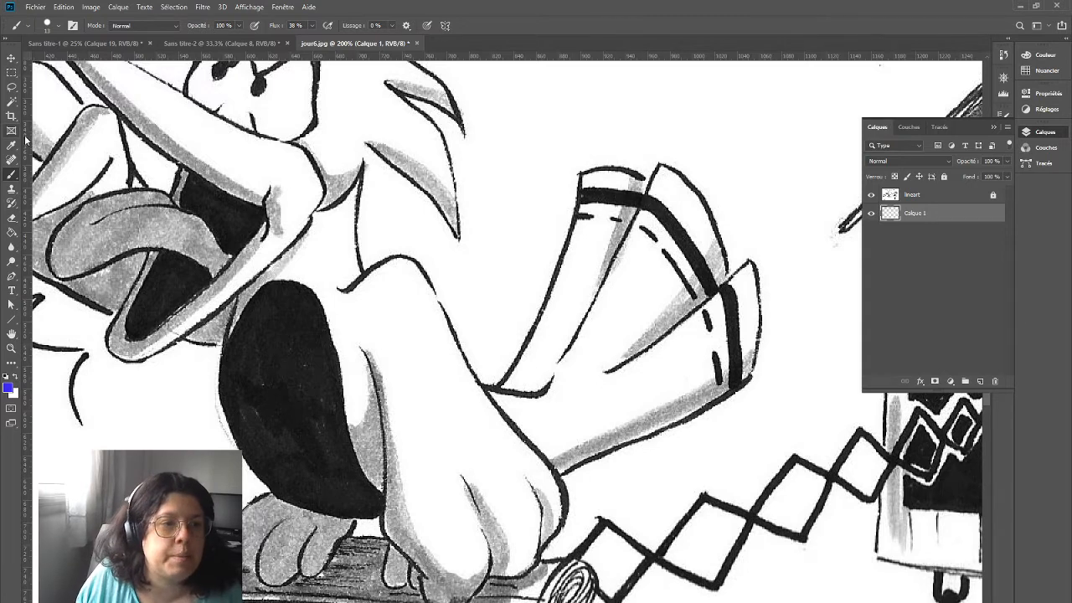
click(11, 103)
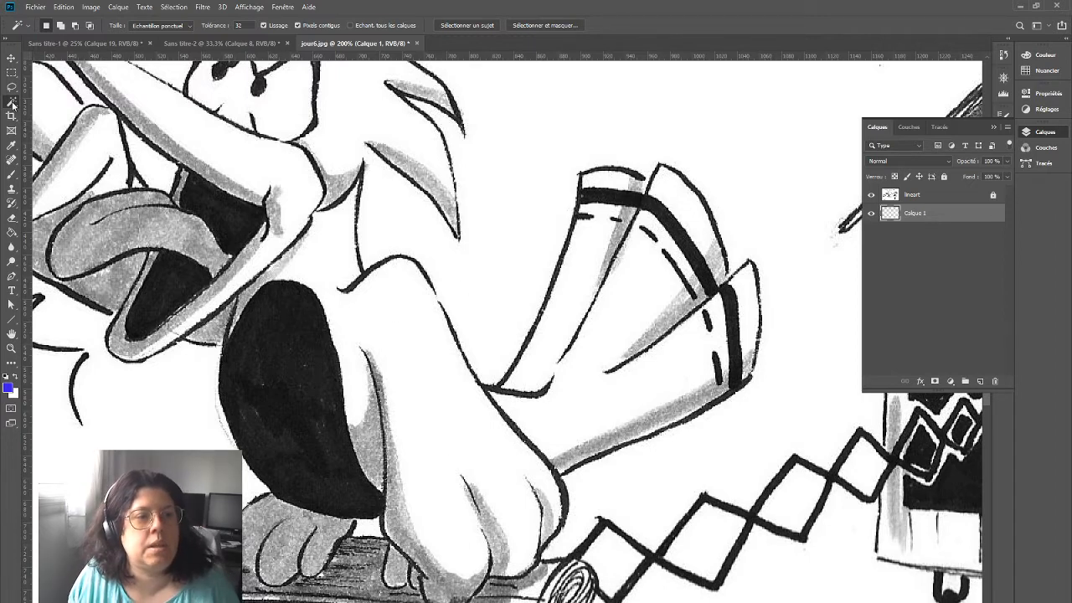
click(11, 72)
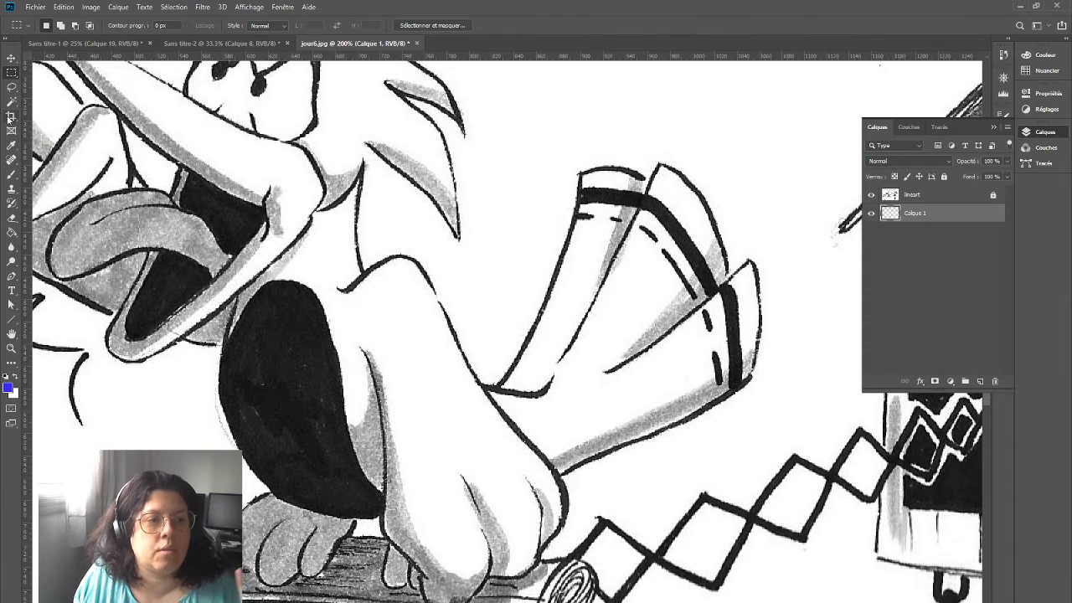
click(12, 175)
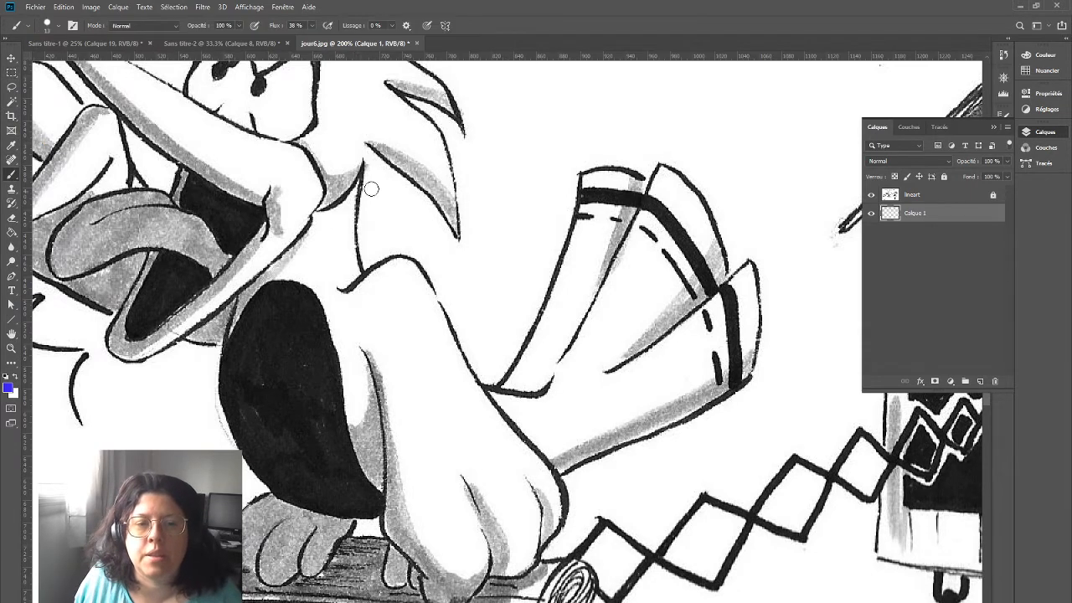
- Test a hard round blue stroke along the back of the bird's neck and undo it
drag(355, 309, 475, 330)
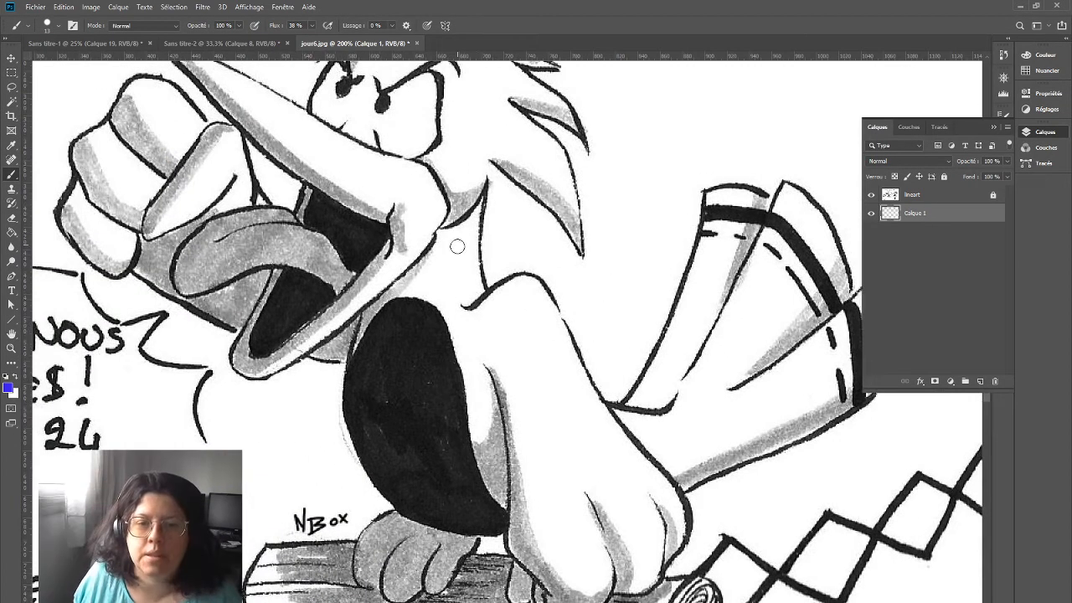
drag(484, 193, 472, 250)
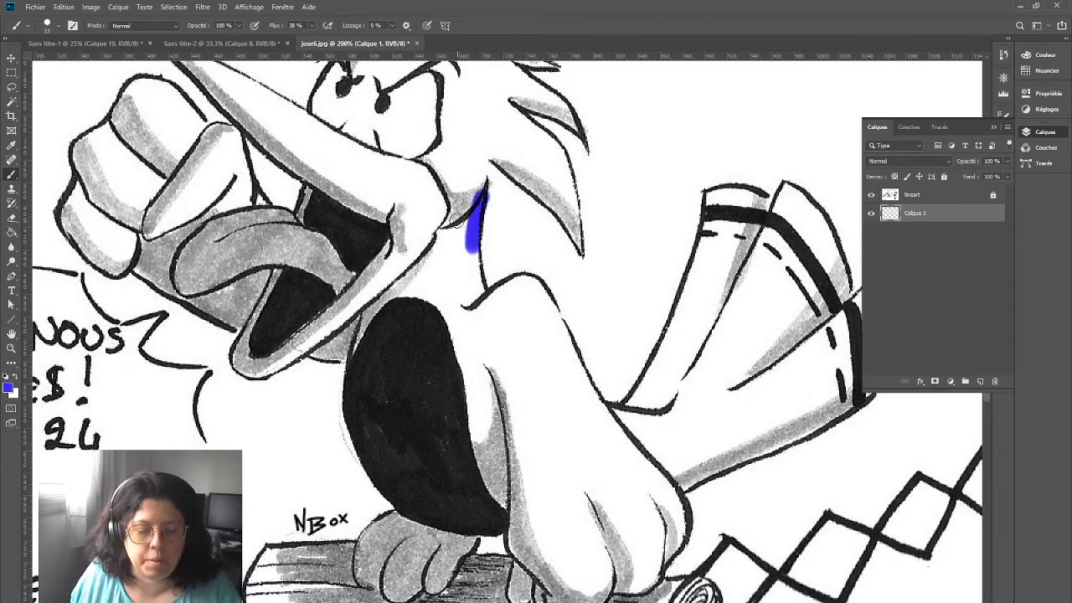
key(ctrl+z)
- Switch to the second hard round brush in the Formes générales group, keeping 100 % hardness
right_click(481, 230)
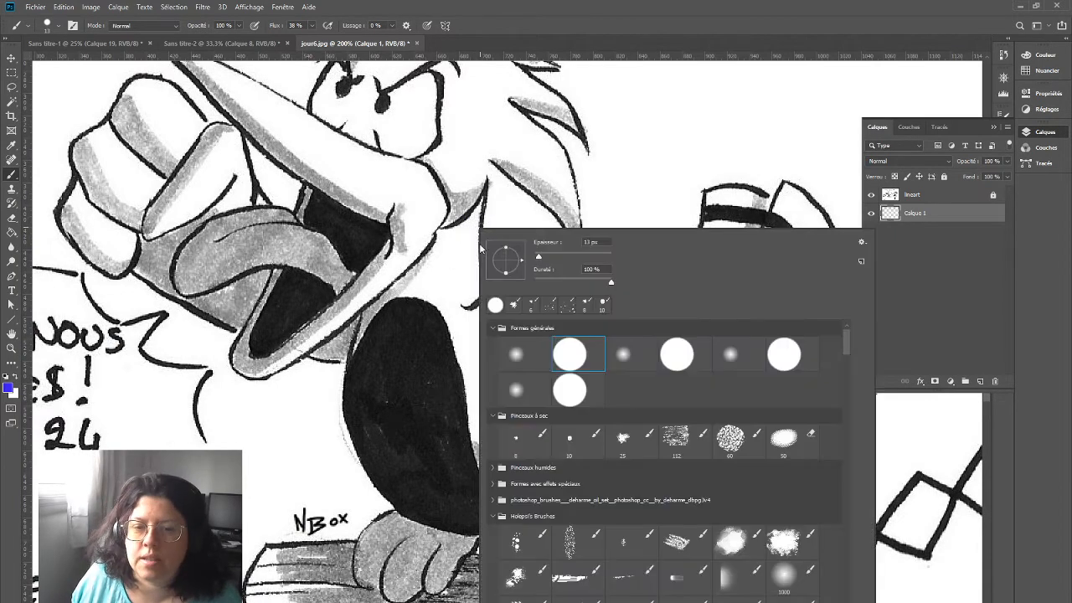
double_click(677, 354)
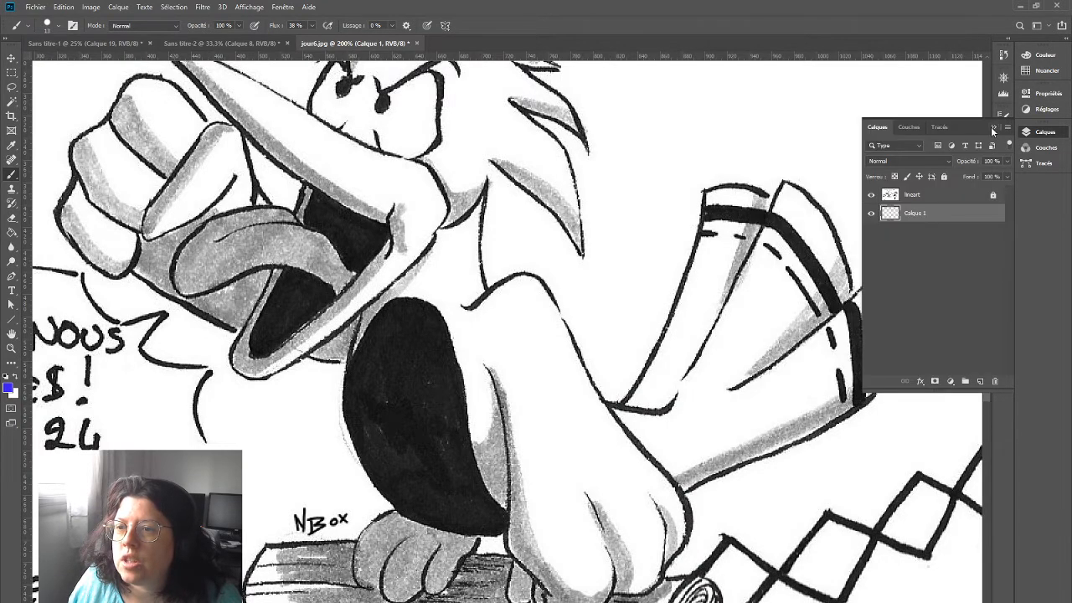
click(1003, 115)
click(1003, 115)
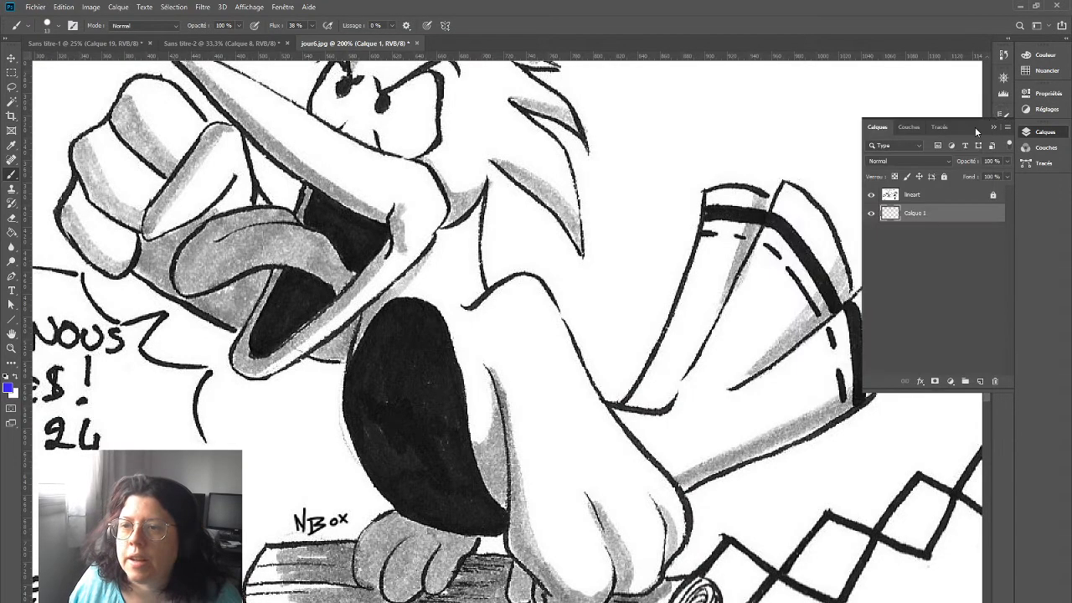
right_click(518, 290)
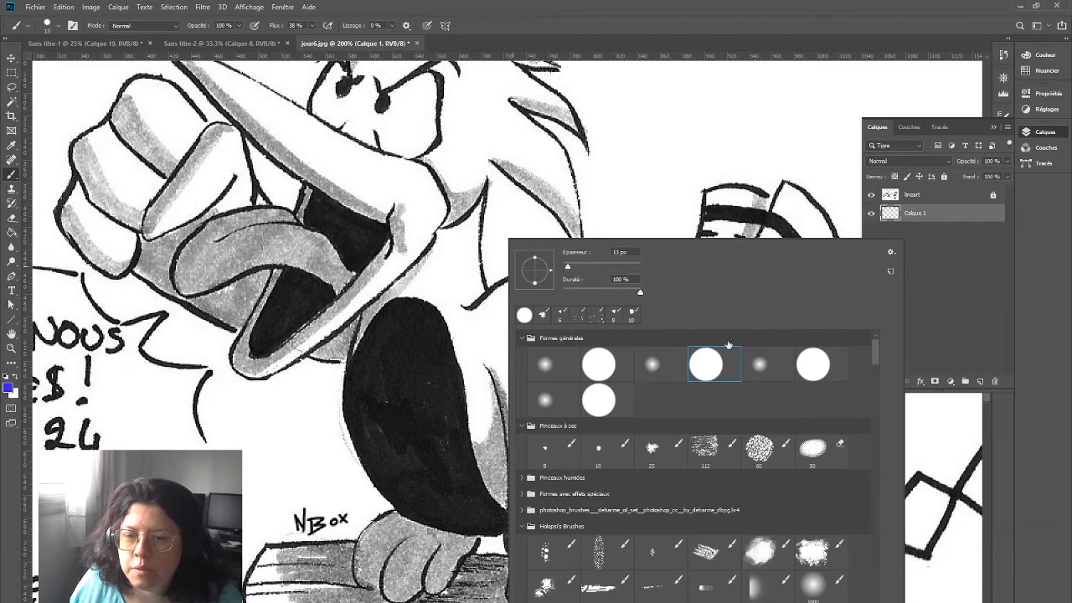
- Trace a blue border just inside the bird's neck, back, wing and belly edges on the layer beneath lineart
mouse_move(482, 194)
mouse_down()
mouse_move(478, 280)
mouse_move(473, 226)
mouse_move(485, 290)
mouse_move(474, 253)
mouse_up()
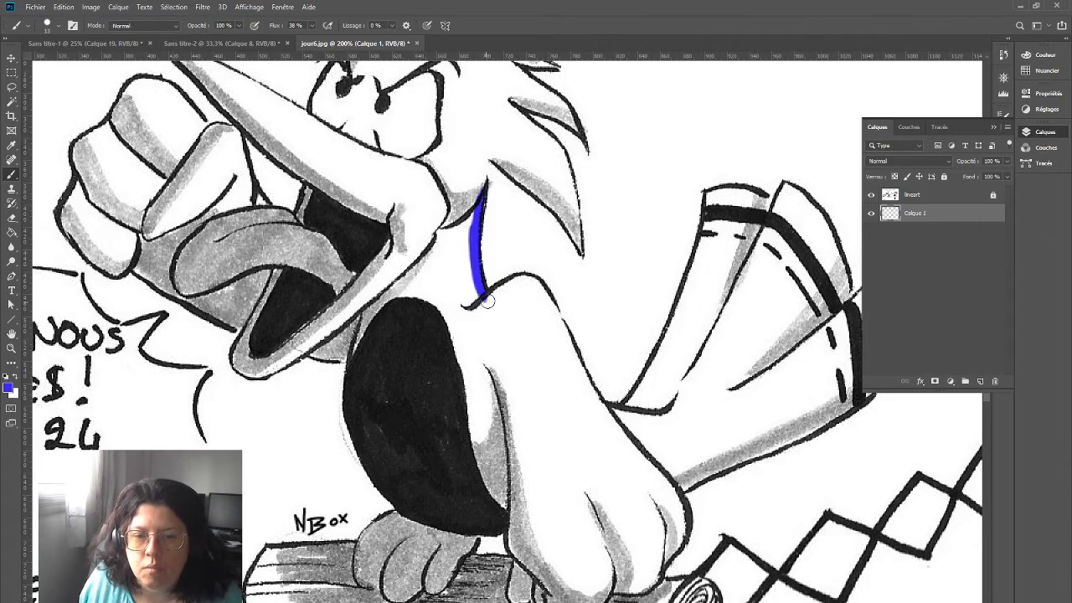
mouse_move(487, 302)
mouse_down()
mouse_move(519, 280)
mouse_move(532, 301)
mouse_move(495, 281)
mouse_move(543, 283)
mouse_move(525, 281)
mouse_move(559, 311)
mouse_up()
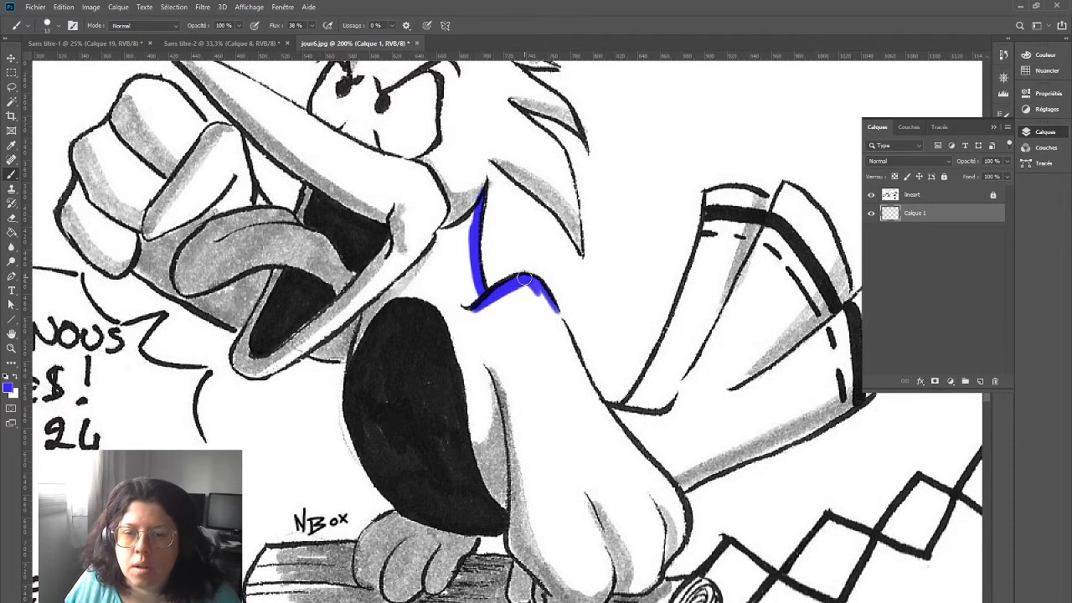
mouse_move(525, 279)
mouse_down()
mouse_move(582, 376)
mouse_move(555, 315)
mouse_move(582, 387)
mouse_move(551, 299)
mouse_move(581, 378)
mouse_move(655, 473)
mouse_move(682, 534)
mouse_move(650, 501)
mouse_move(680, 544)
mouse_move(674, 519)
mouse_move(657, 564)
mouse_move(678, 544)
mouse_move(656, 580)
mouse_move(604, 586)
mouse_move(600, 598)
mouse_move(551, 596)
mouse_move(513, 543)
mouse_move(515, 481)
mouse_up()
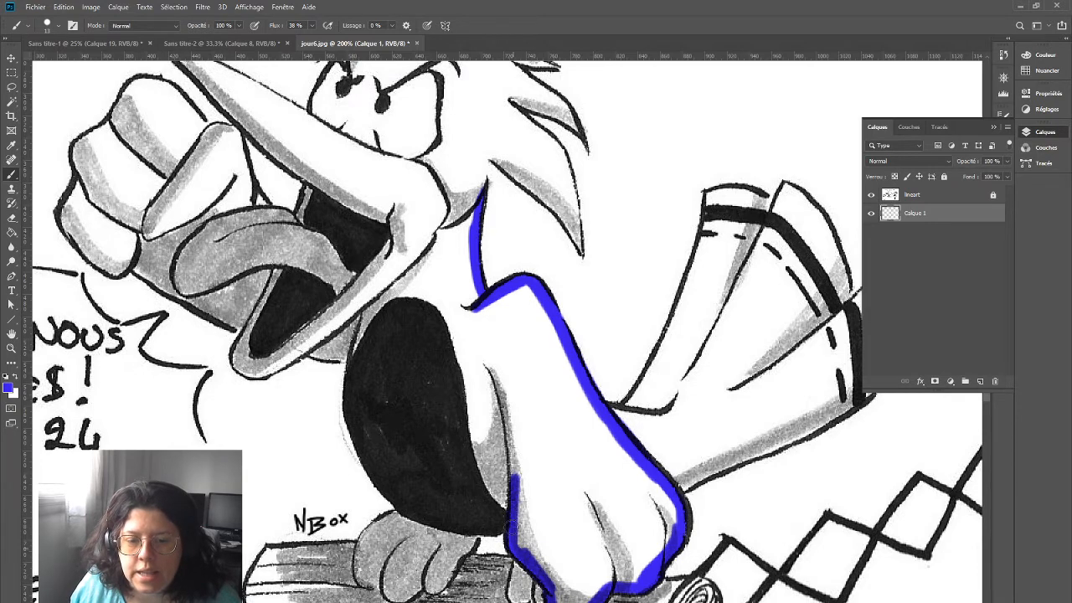
mouse_move(516, 524)
mouse_down()
mouse_move(469, 426)
mouse_move(464, 370)
mouse_move(434, 303)
mouse_move(415, 286)
mouse_move(377, 314)
mouse_move(360, 348)
mouse_move(357, 335)
mouse_move(483, 197)
mouse_up()
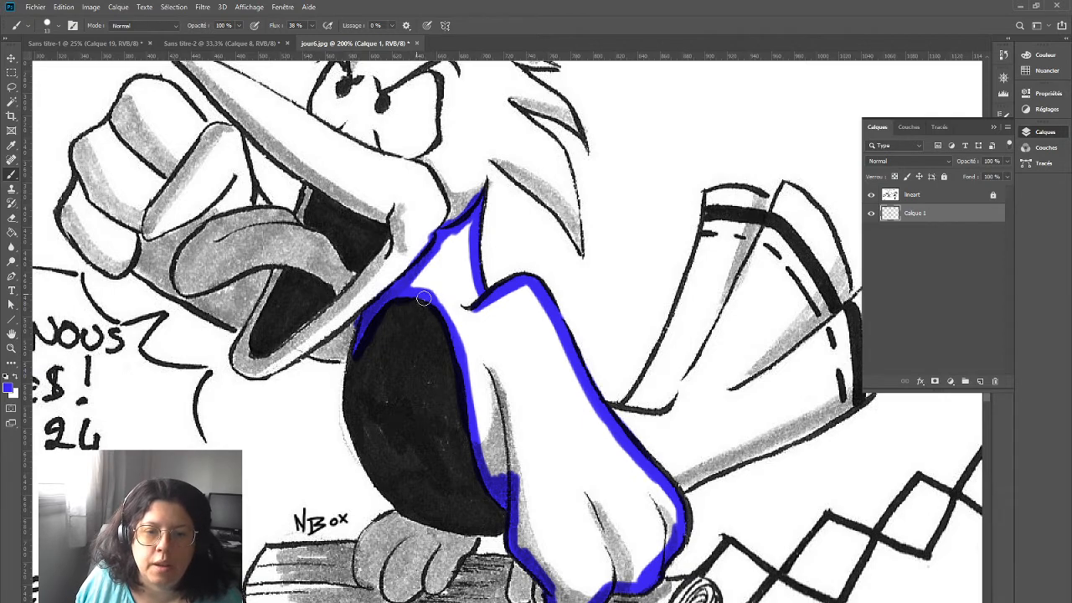
- Try a blue stroke outside the bird's outline, between the crest feathers and the back, and undo it
click(11, 348)
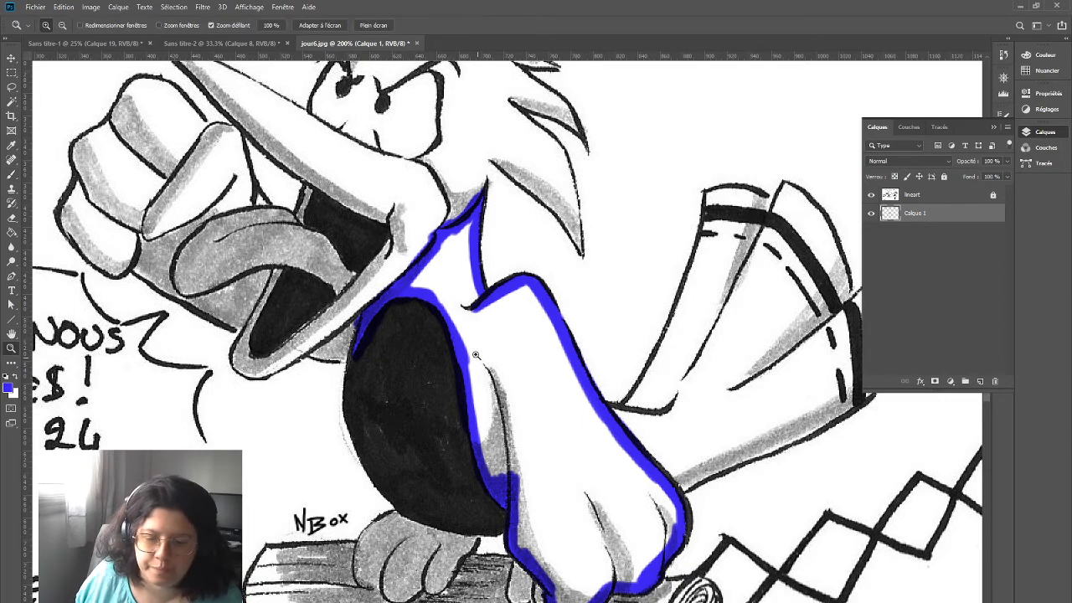
click(475, 355)
click(11, 175)
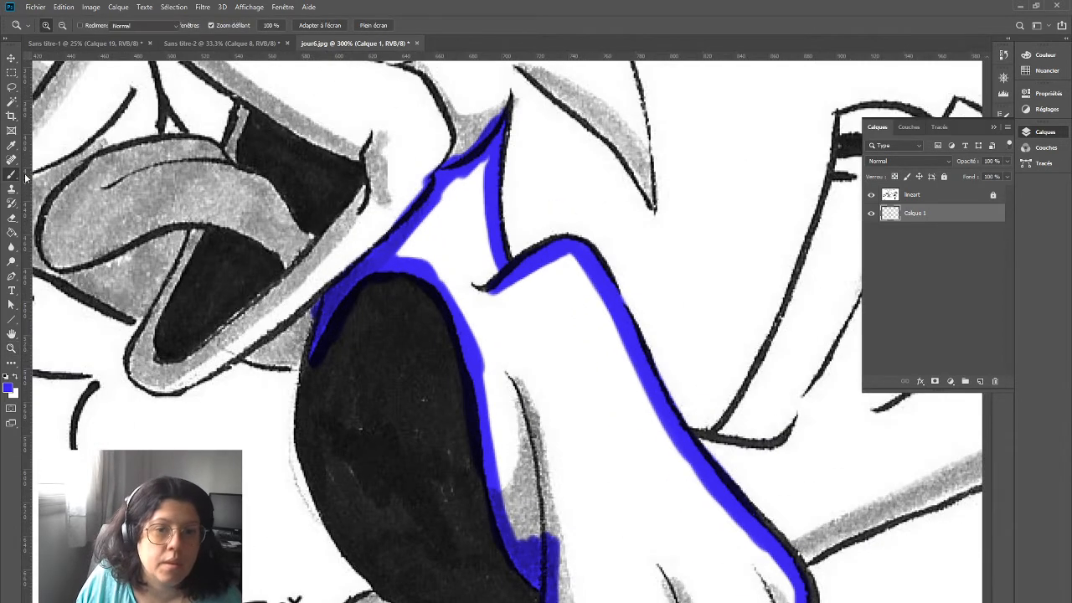
drag(578, 137, 661, 263)
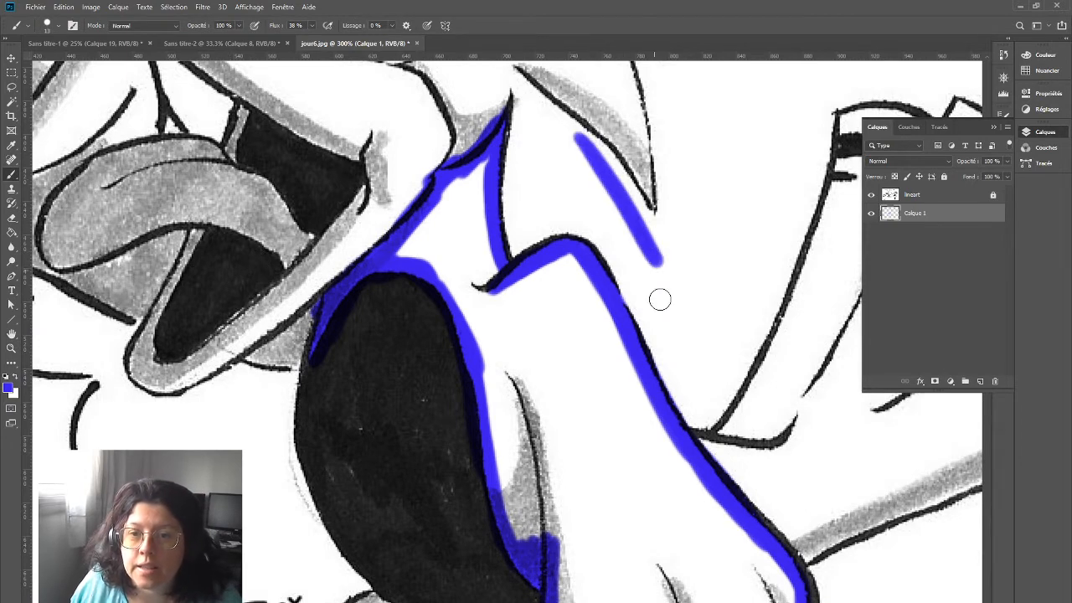
key(ctrl+z)
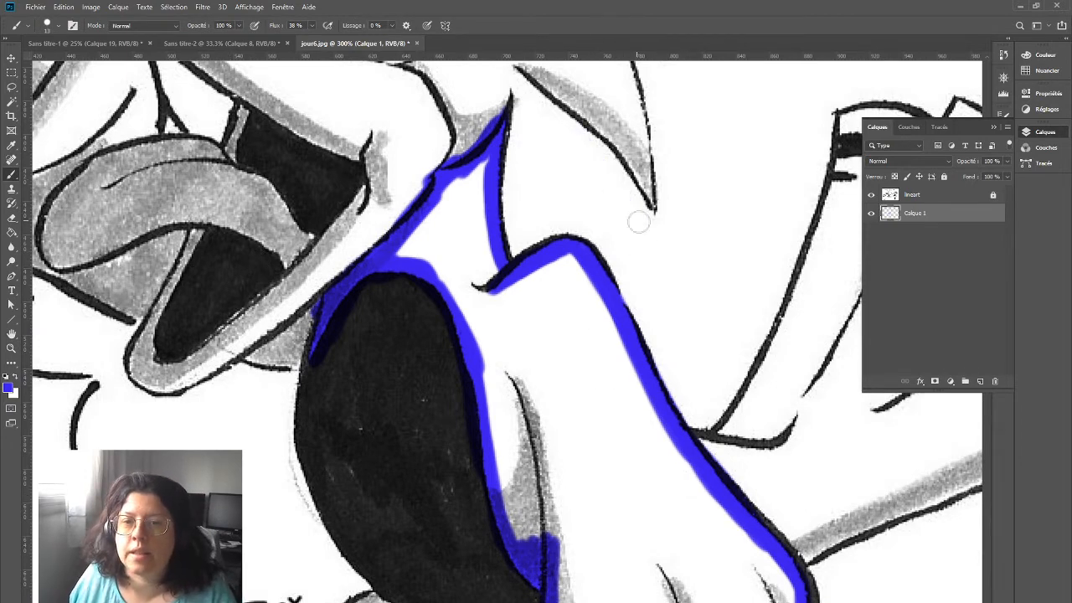
- Select the empty interior enclosed by the blue border on Calque 1 using the Magic Wand with tolerance 32
mouse_move(517, 440)
mouse_down()
mouse_move(465, 314)
mouse_move(447, 311)
mouse_up()
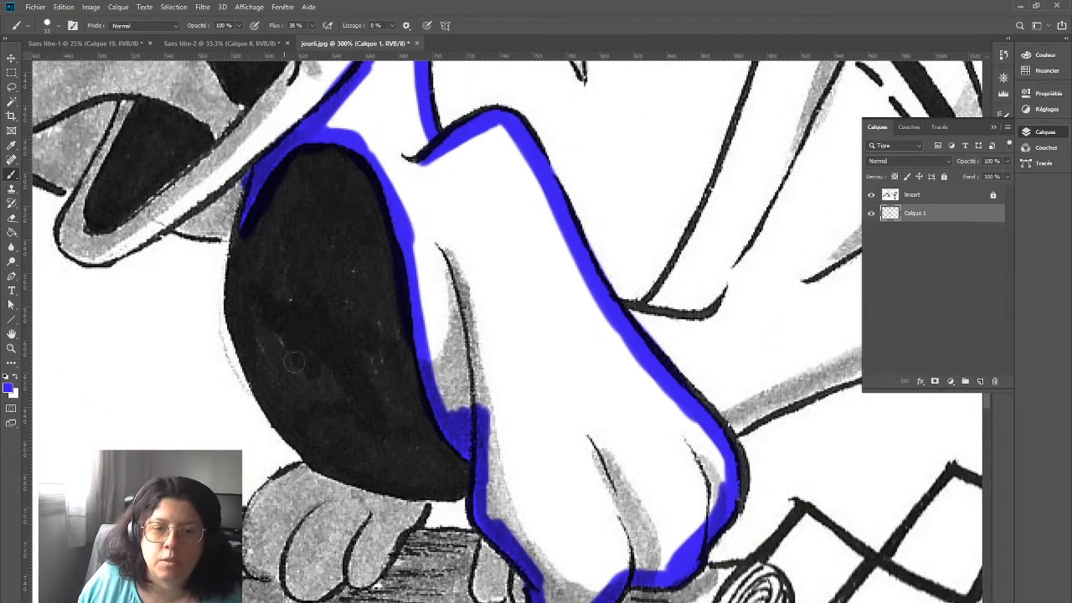
click(12, 104)
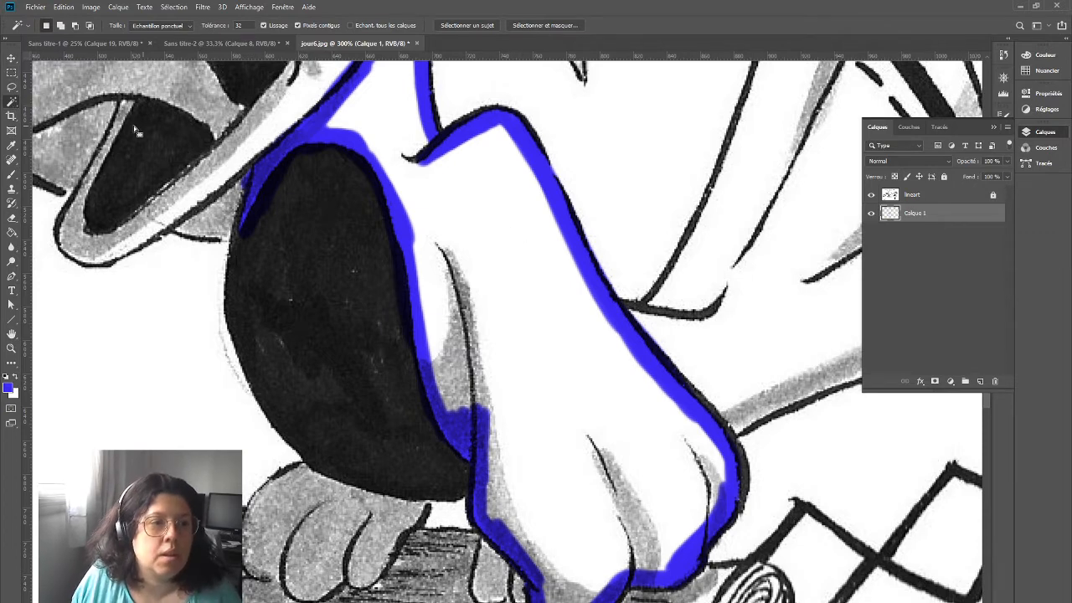
click(489, 189)
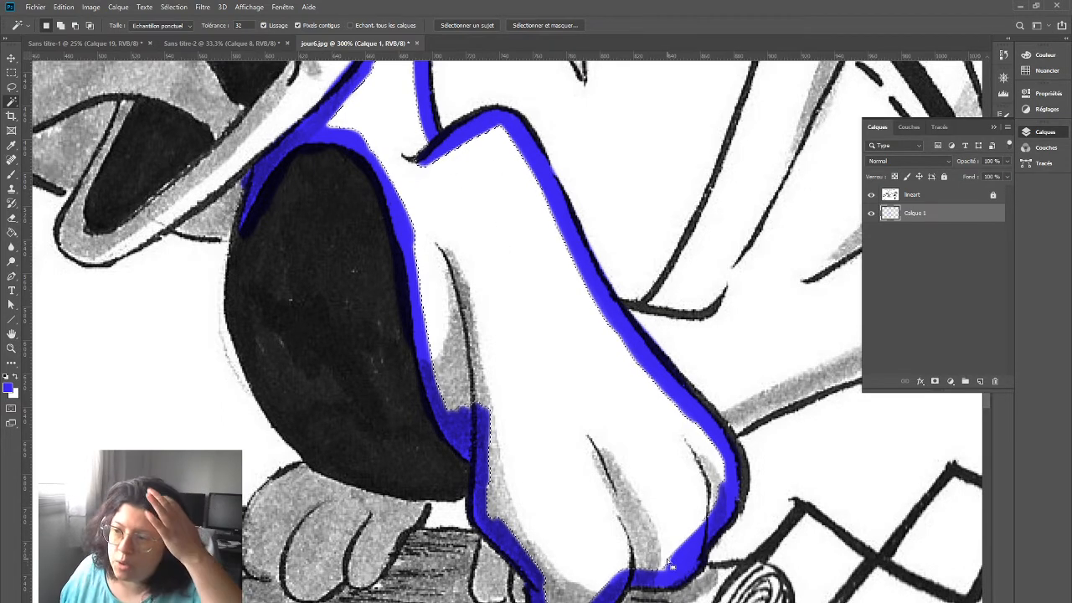
- Try filling the unexpanded body selection with blue using the Paint Bucket, and undo the fill
click(12, 232)
click(539, 342)
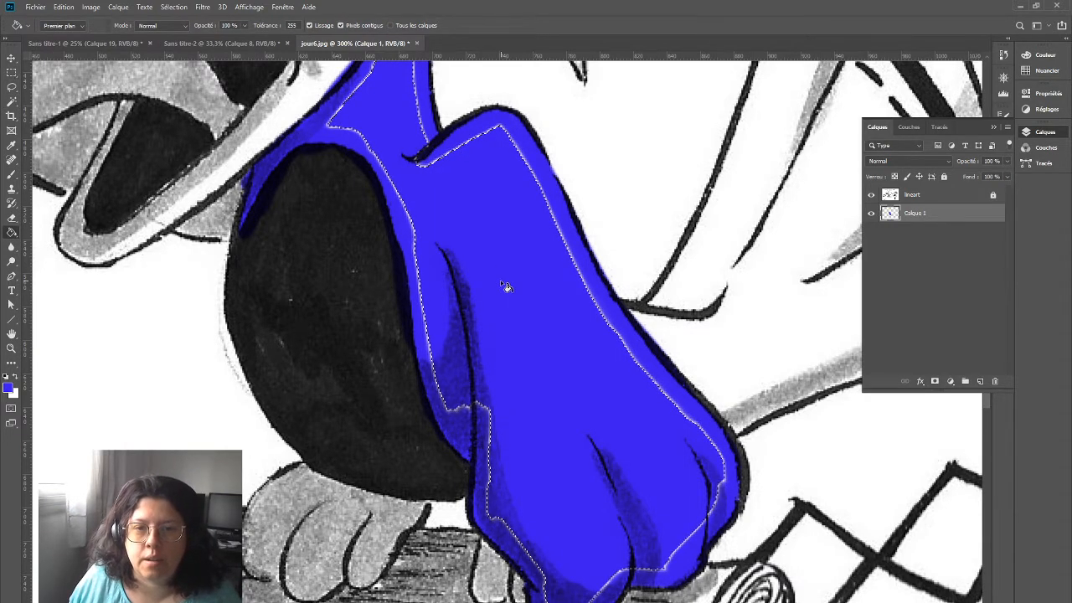
key(m)
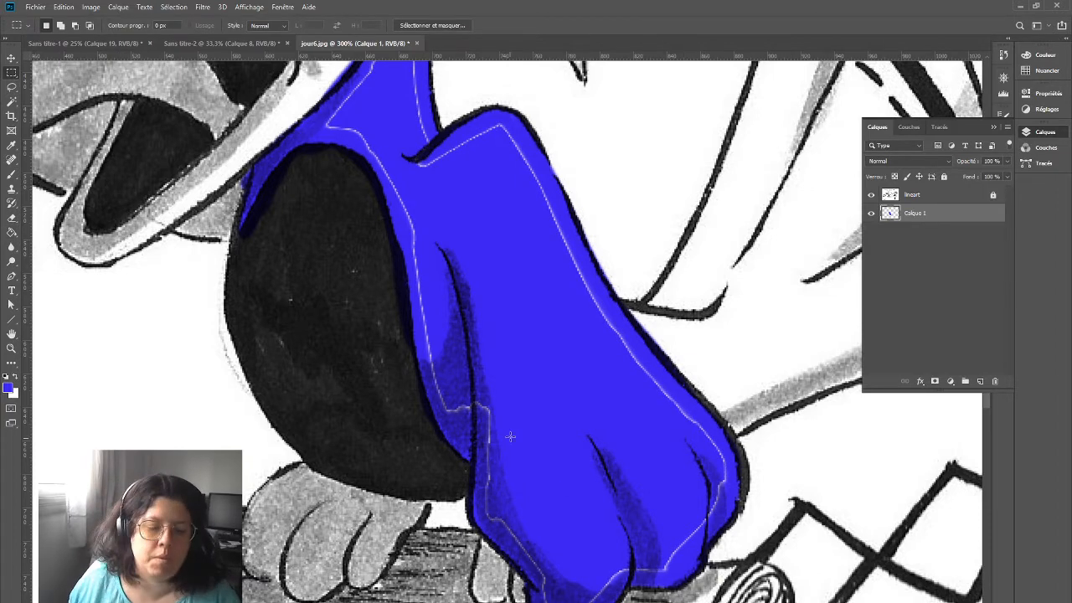
key(Delete)
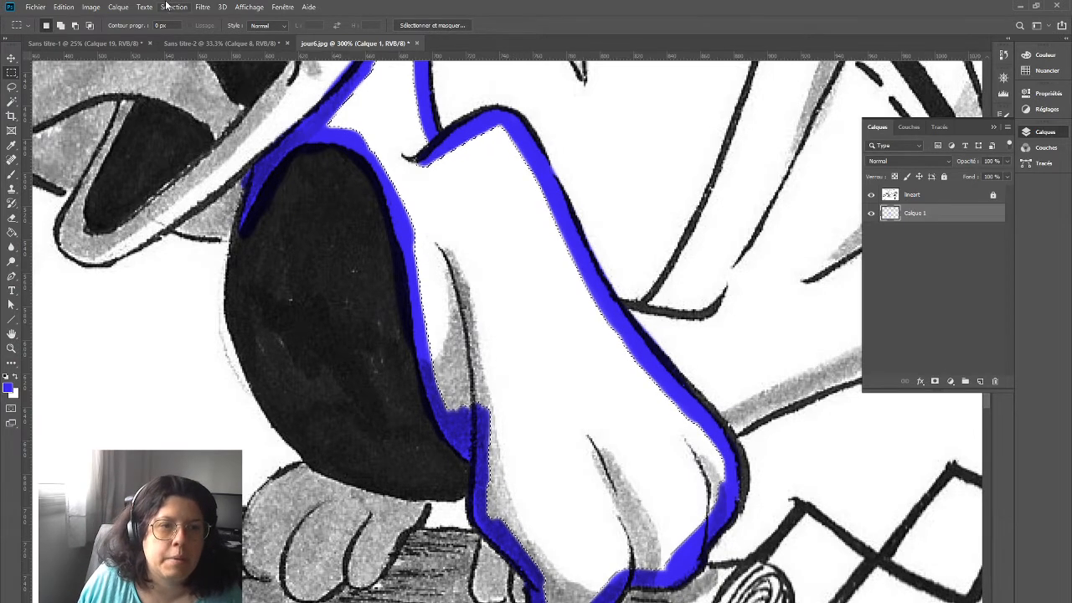
- Expand the body selection by 4 pixels so it overlaps the blue border
click(172, 8)
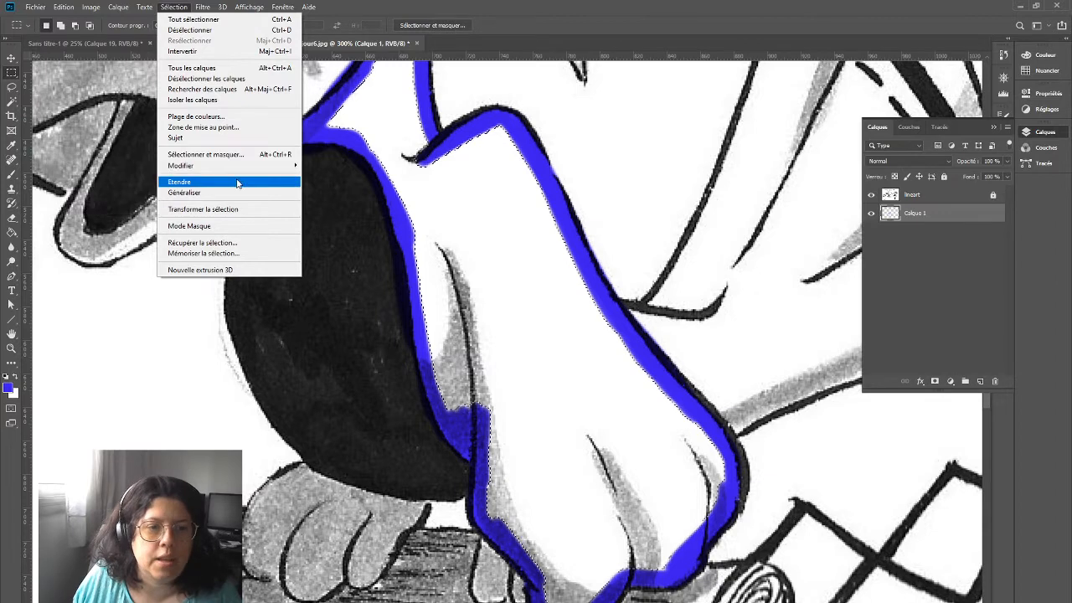
mouse_move(210, 168)
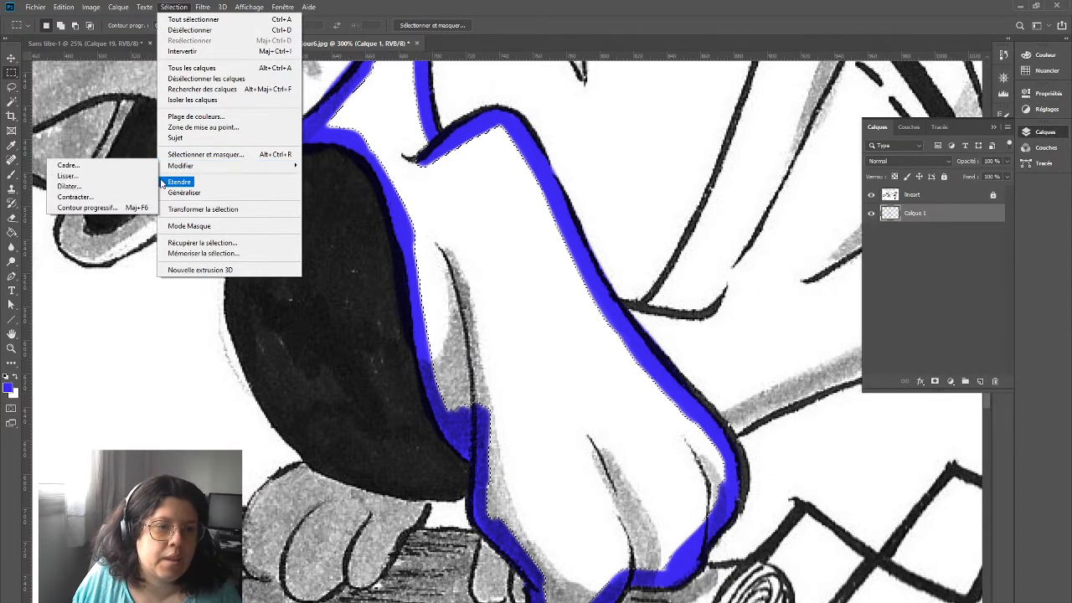
click(81, 188)
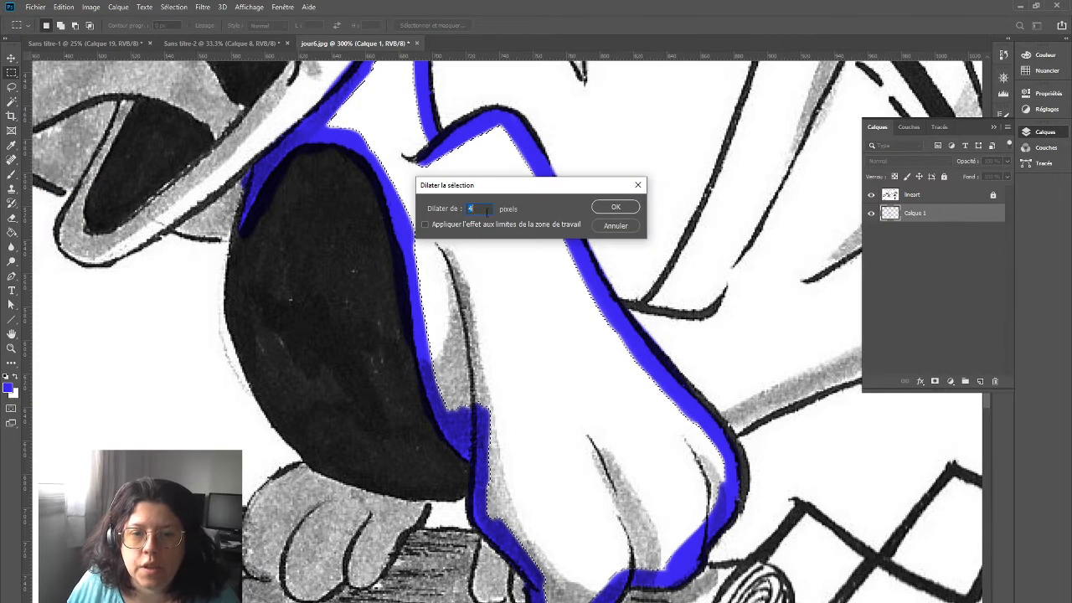
click(615, 207)
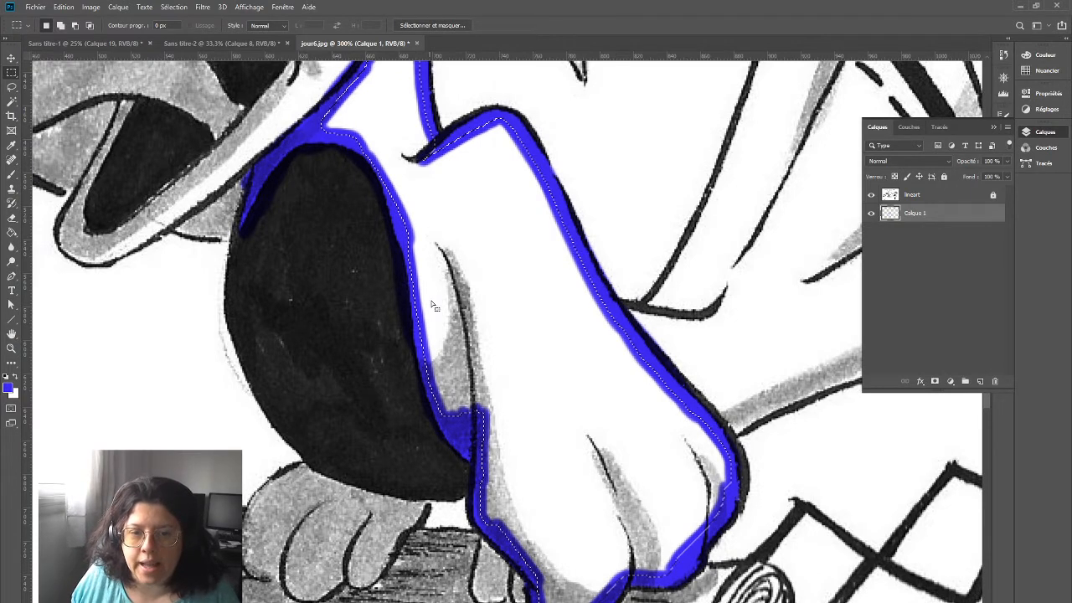
- Fill the expanded body selection with blue using the Paint Bucket and deselect it
click(11, 232)
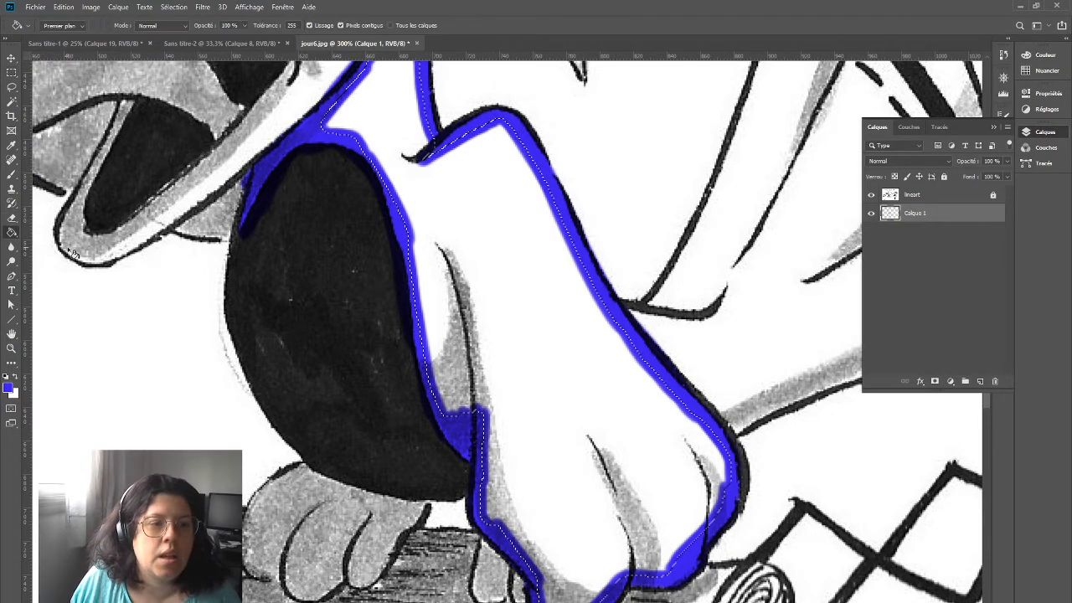
click(528, 289)
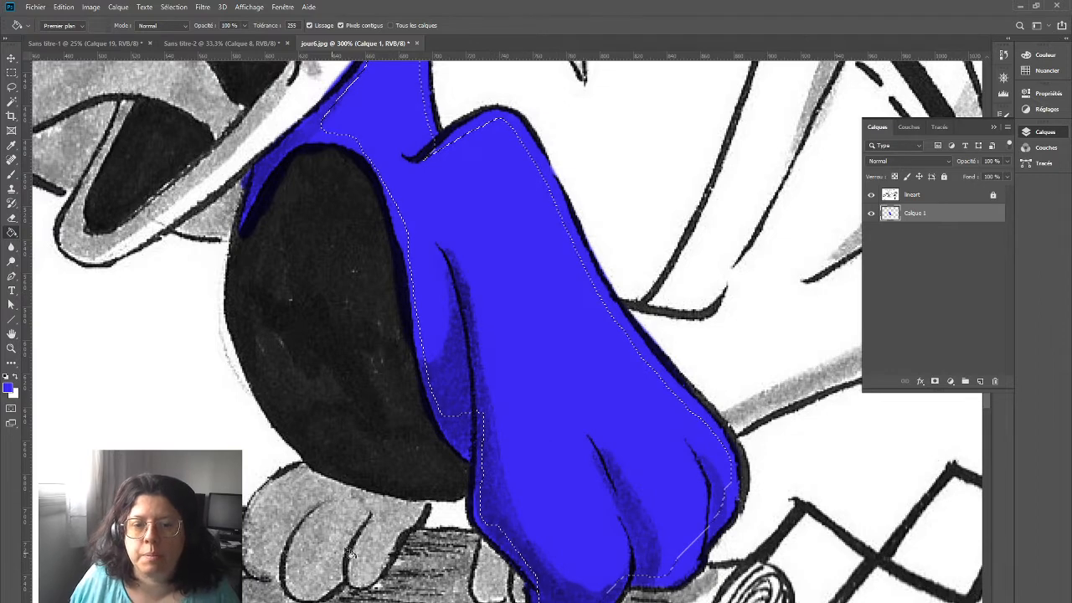
click(11, 73)
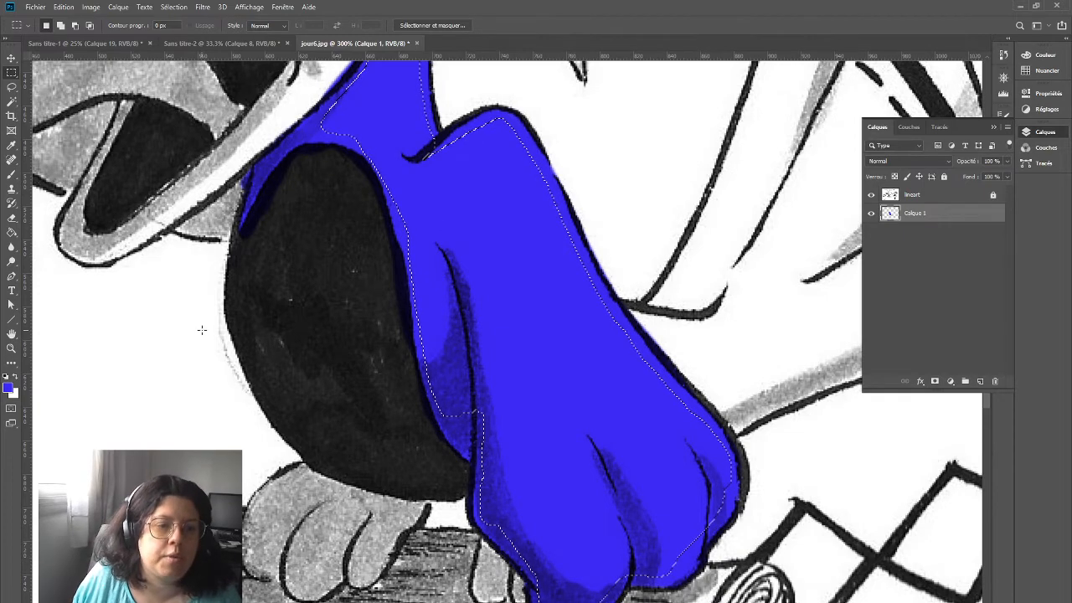
click(670, 578)
- Test the Magic Wand on the blue body with only Calque 1 sampled, and drop the selection
key(z)
alt+click(512, 363)
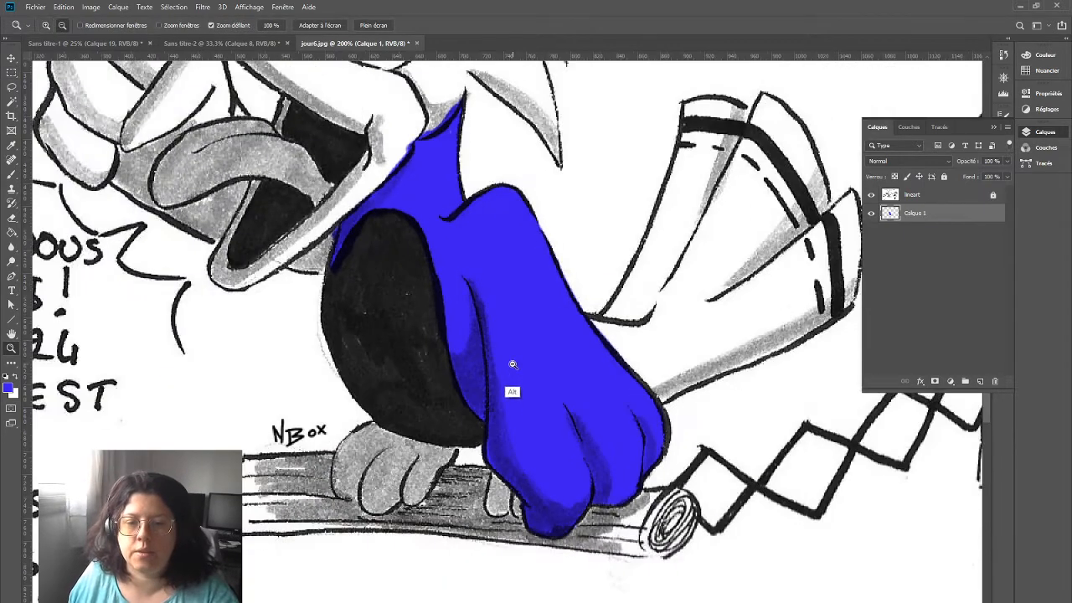
alt+click(512, 363)
drag(503, 343, 491, 381)
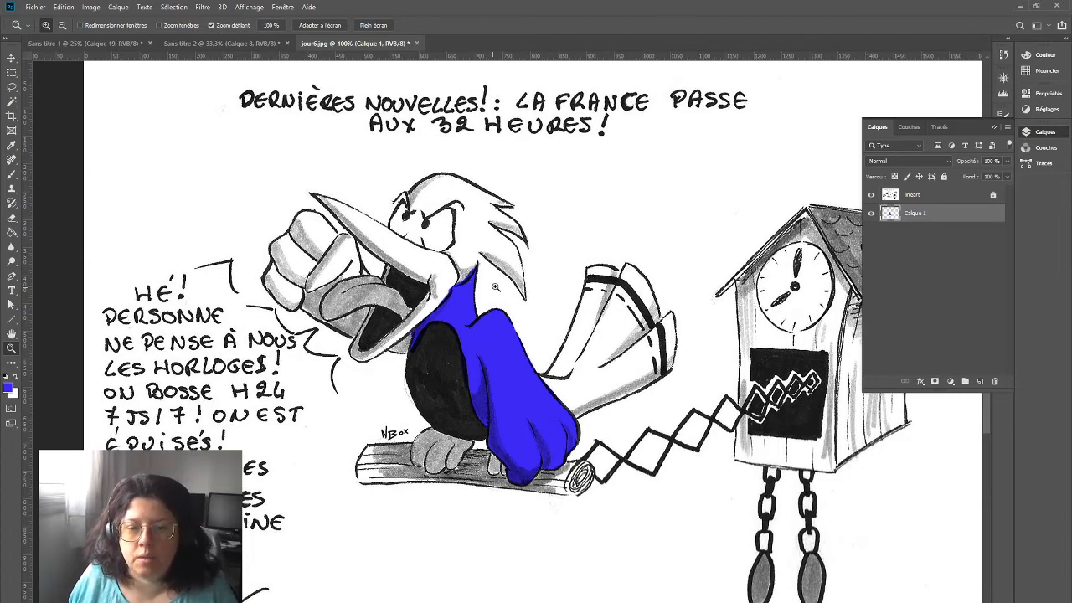
click(612, 355)
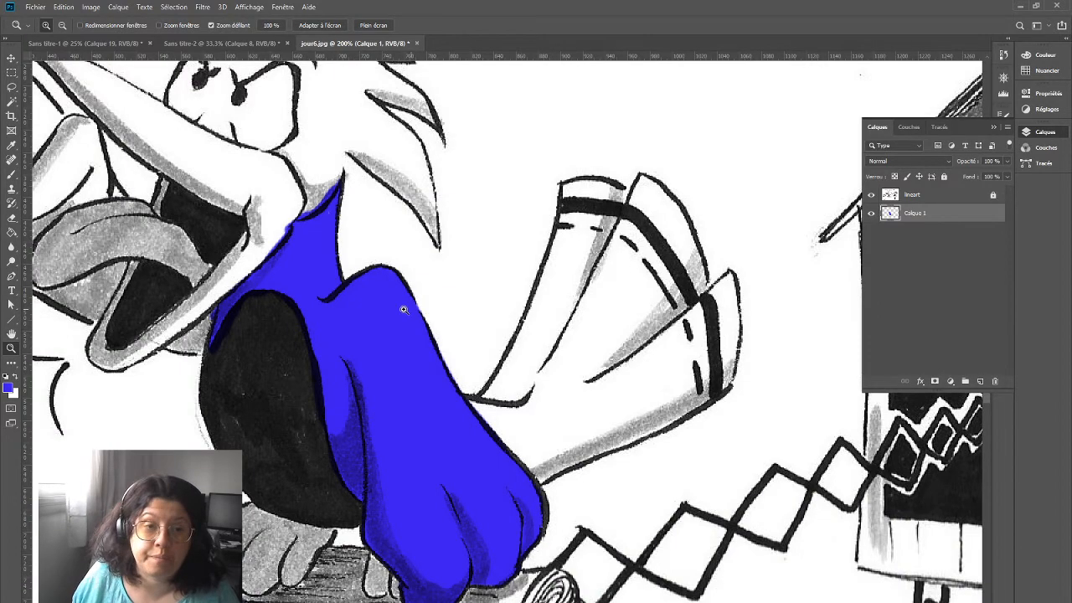
click(12, 101)
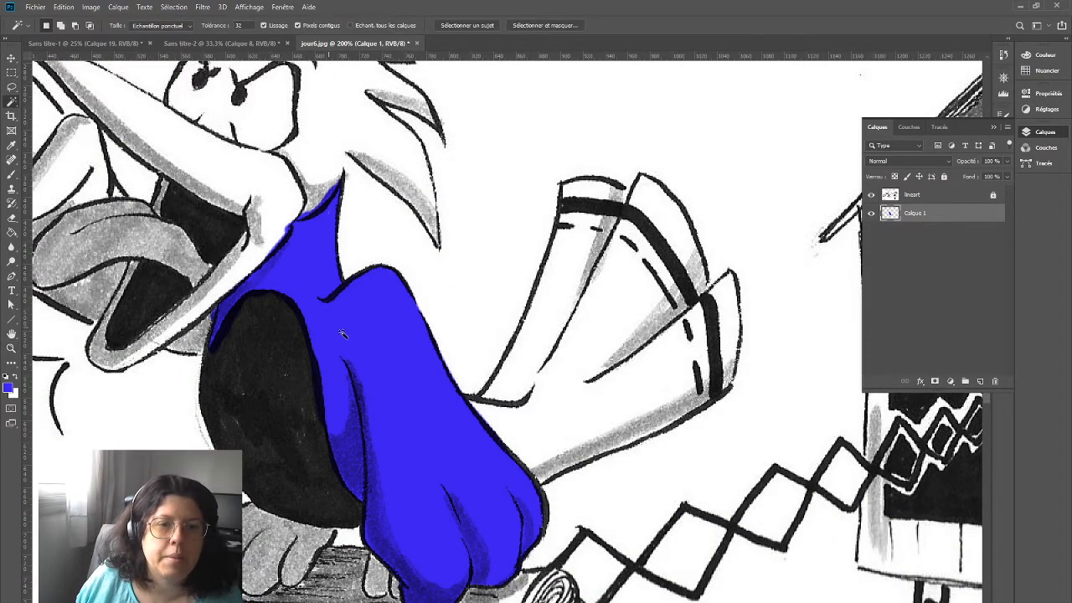
drag(395, 424, 441, 434)
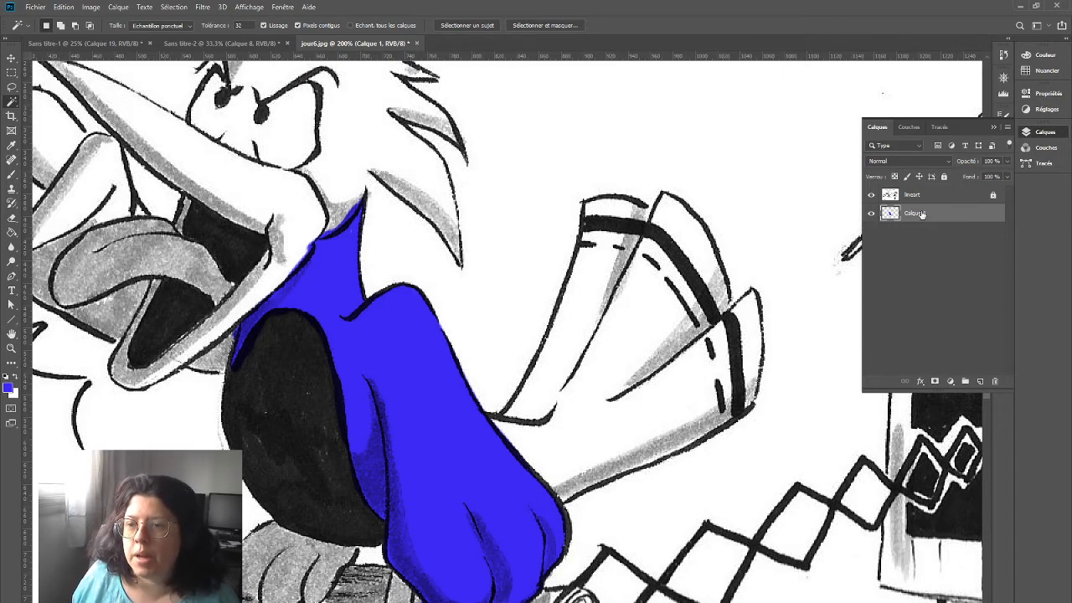
click(516, 467)
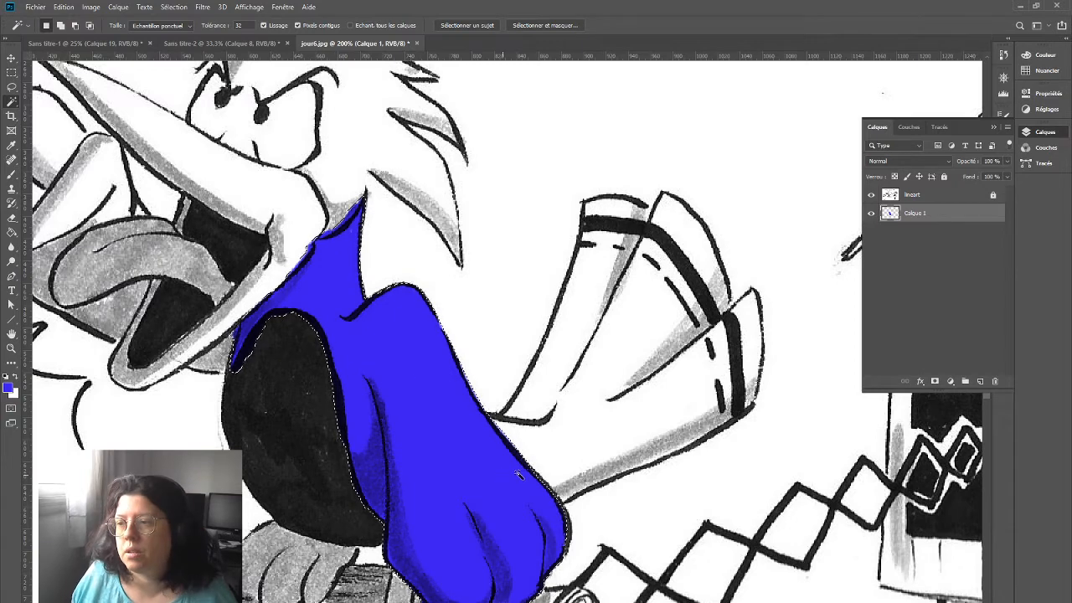
key(ctrl+d)
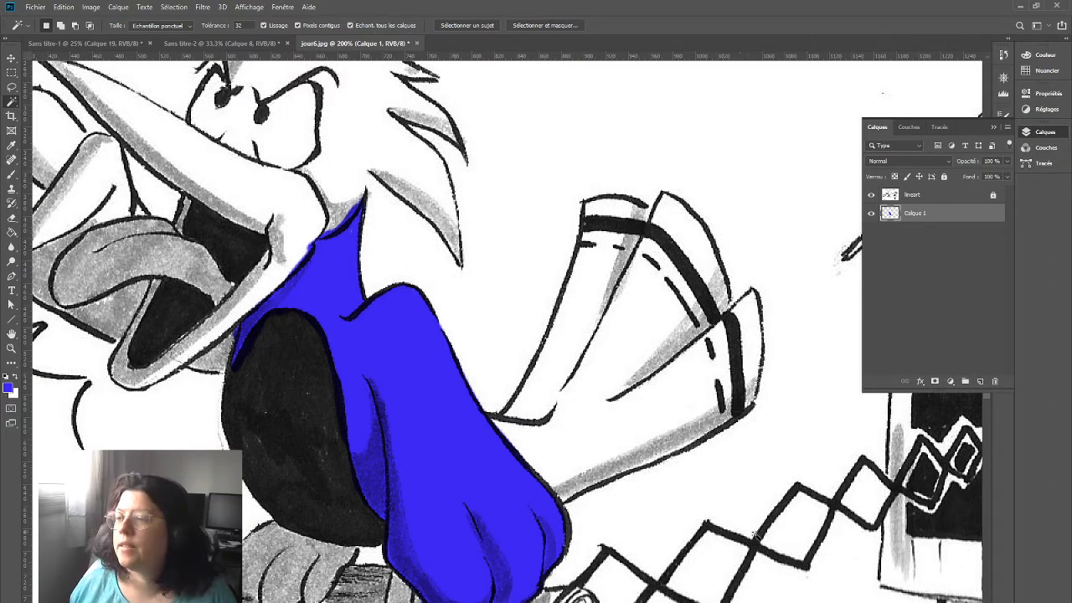
- Enable sampling of all layers and select the tail feathers below the black band with the Magic Wand, adding the separate areas
click(576, 430)
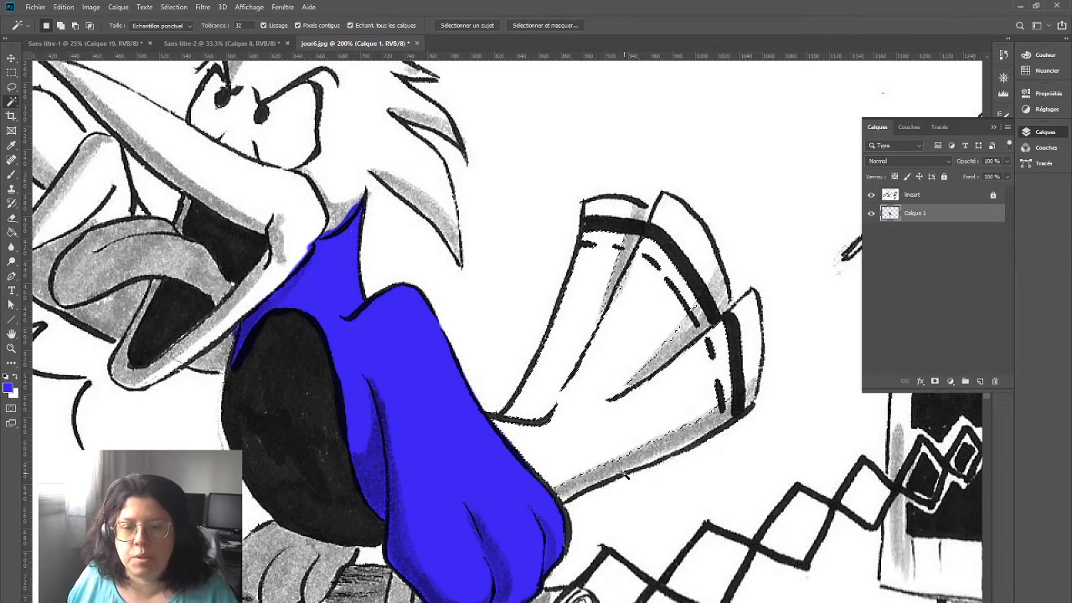
key(shift)
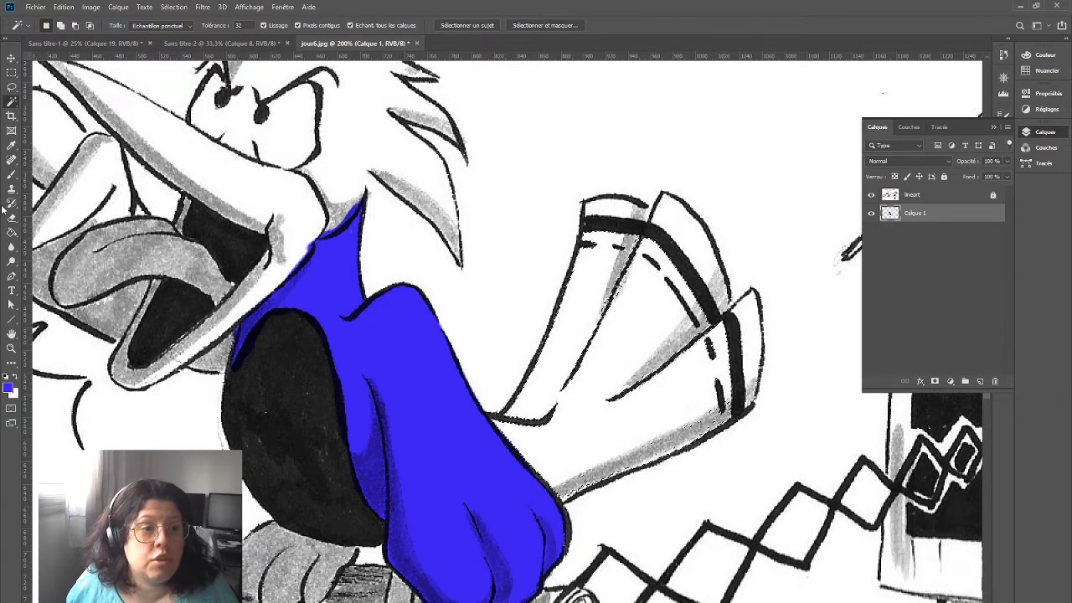
- Try filling the unexpanded tail selection with blue and deselecting, and undo back to the active selection
click(11, 232)
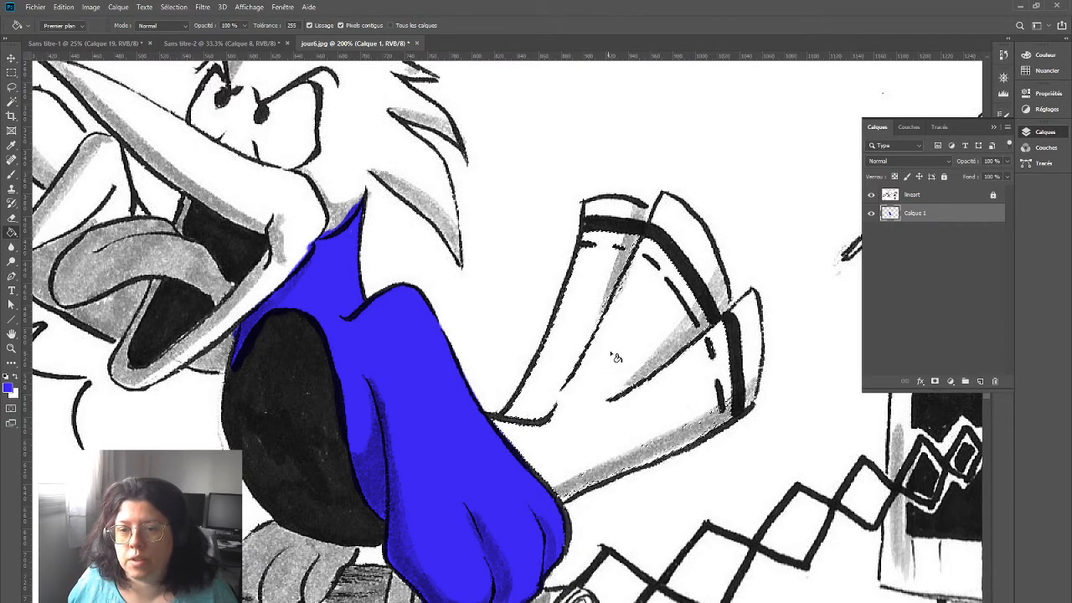
click(11, 73)
click(616, 137)
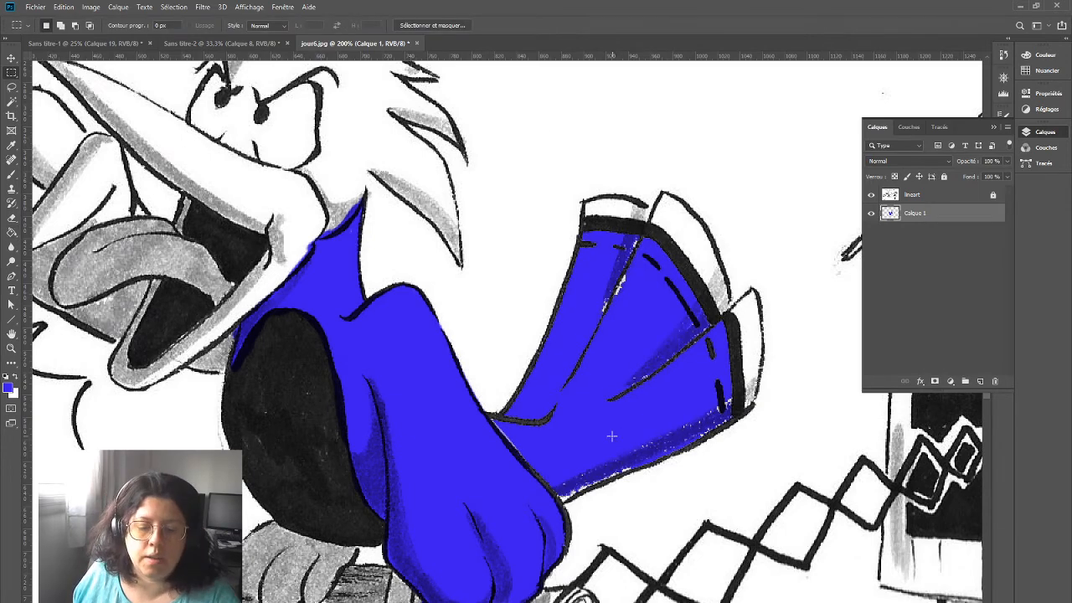
key(b)
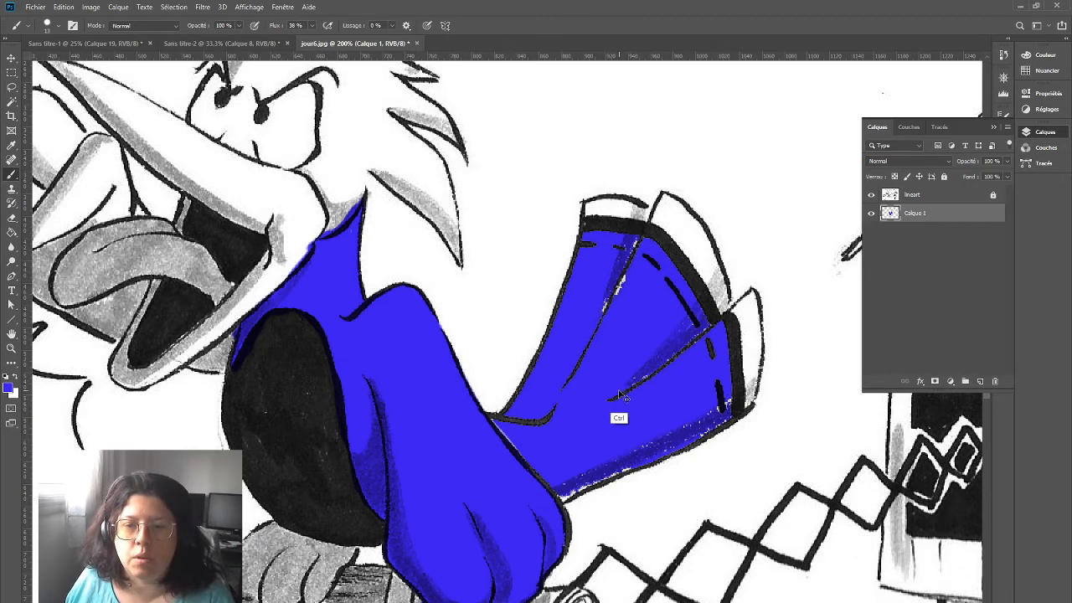
key(ctrl+z)
key(ctrl+z)
key(ctrl+z)
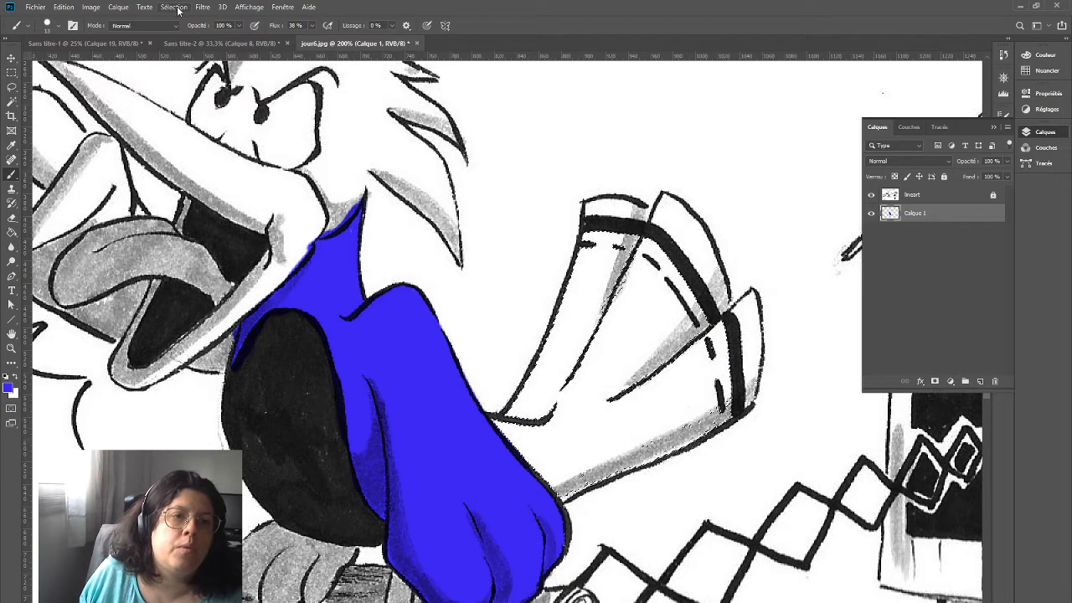
- Try expanding the tail selection by 4 pixels
click(173, 7)
mouse_move(192, 167)
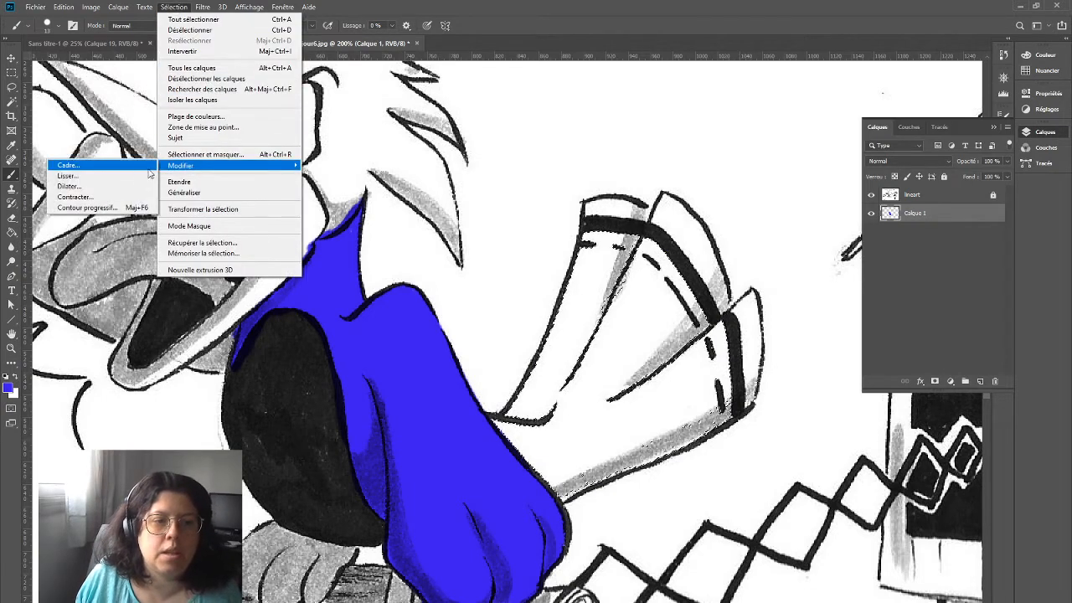
click(97, 186)
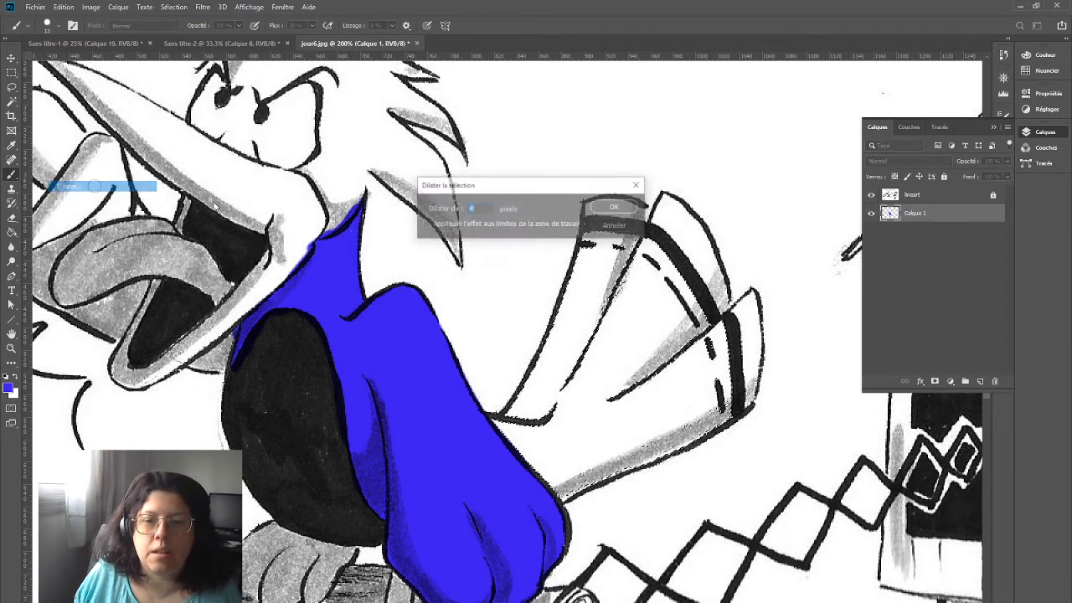
click(616, 208)
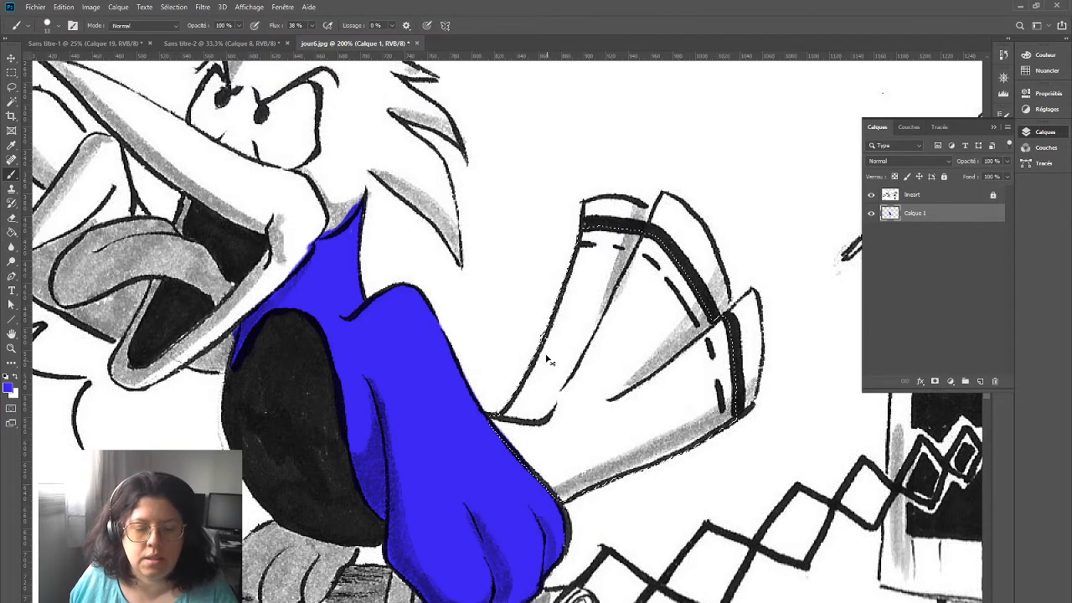
- Expand the original tail selection by 2 pixels
click(173, 6)
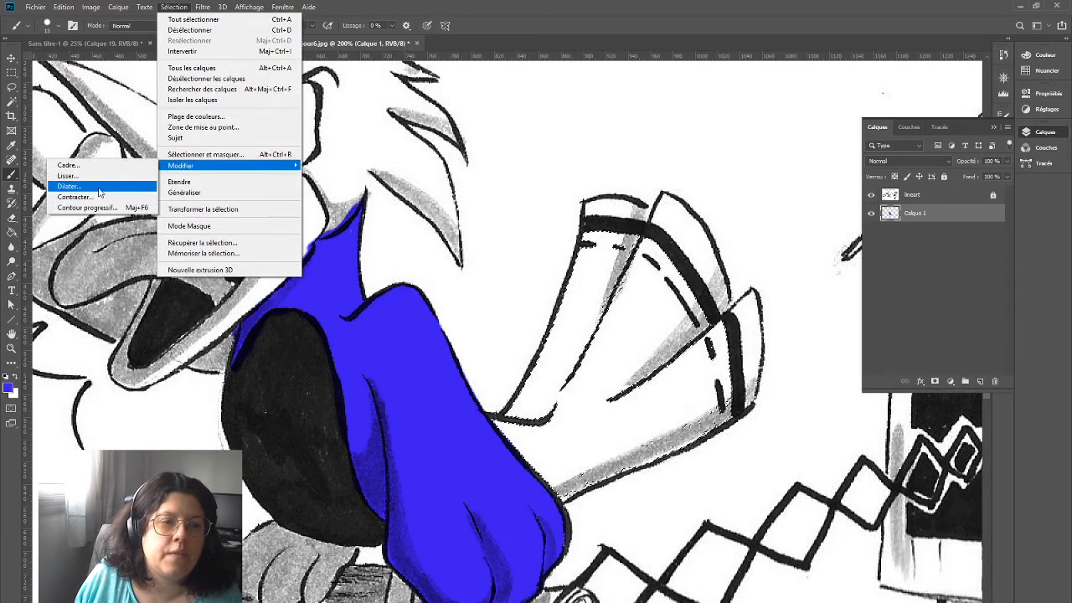
click(71, 186)
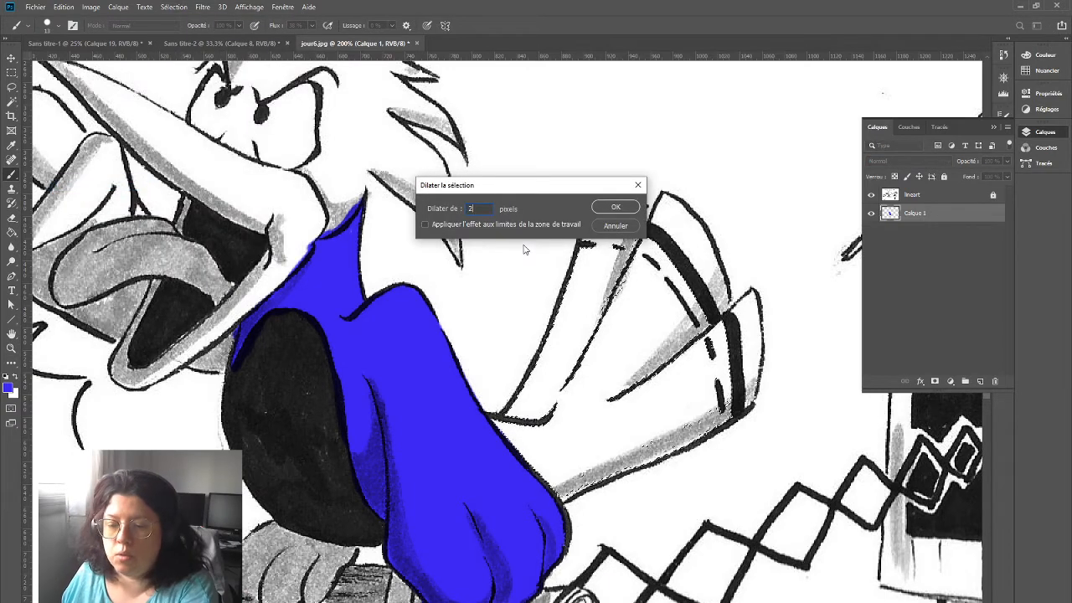
key(Return)
- Fill the expanded tail selection with blue, deselect it, and touch up the leftover gap between the feathers with the Brush
click(12, 232)
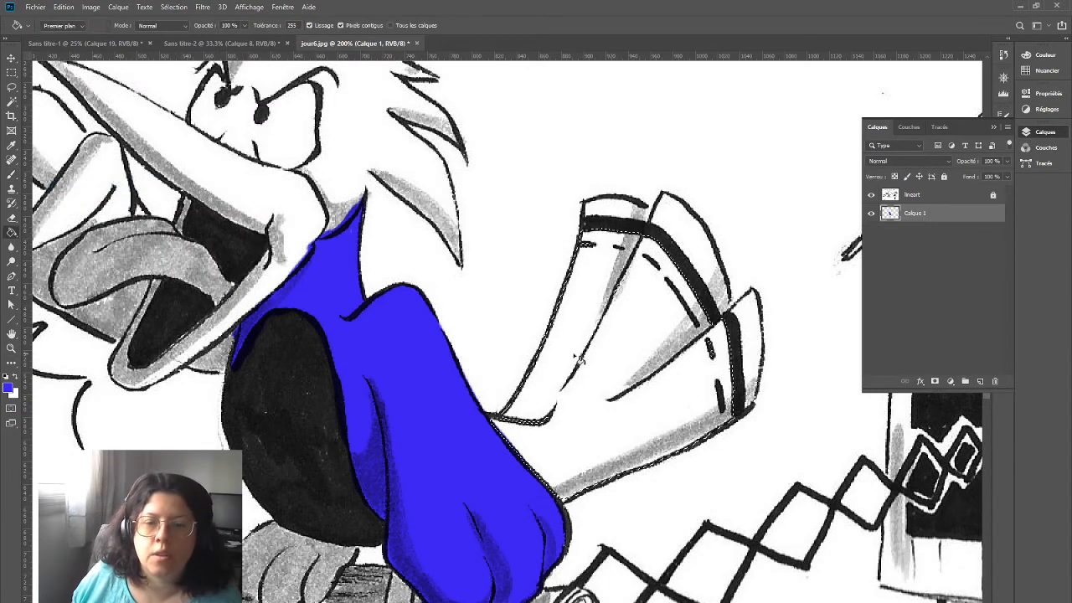
click(675, 404)
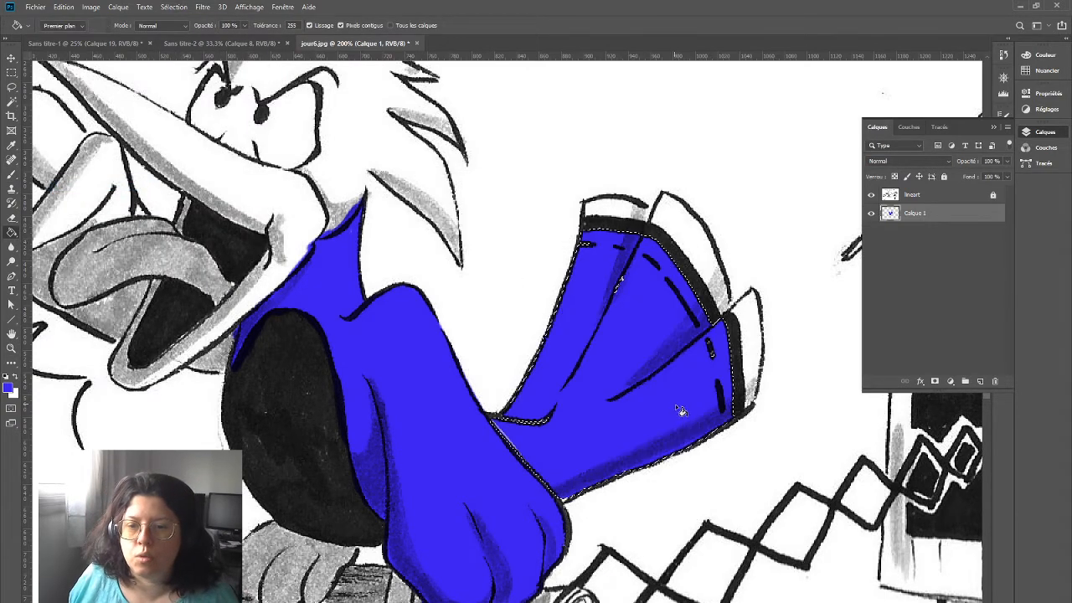
click(11, 72)
click(488, 472)
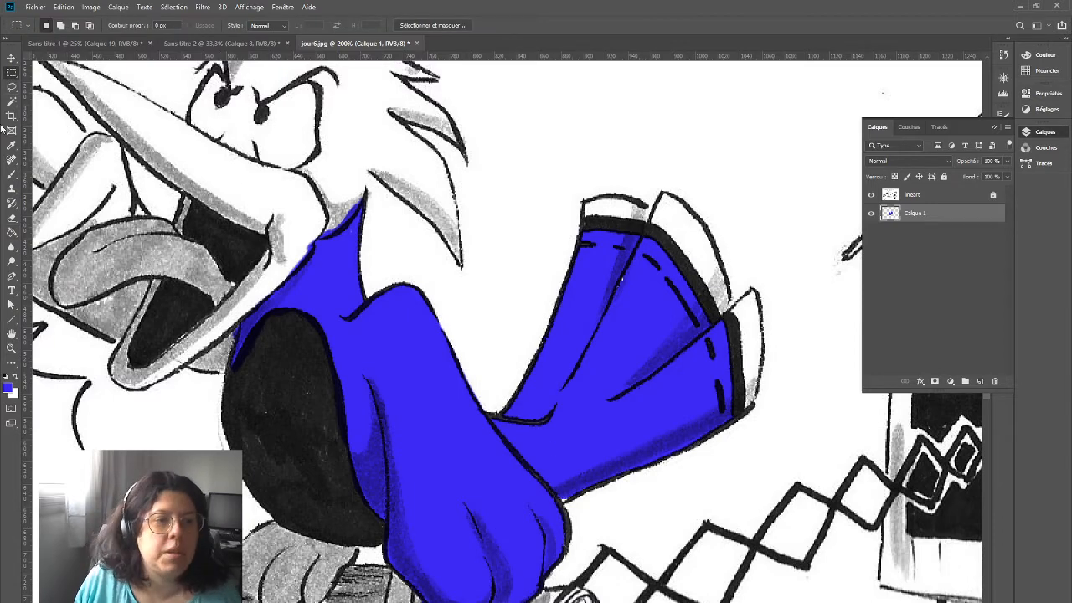
click(12, 173)
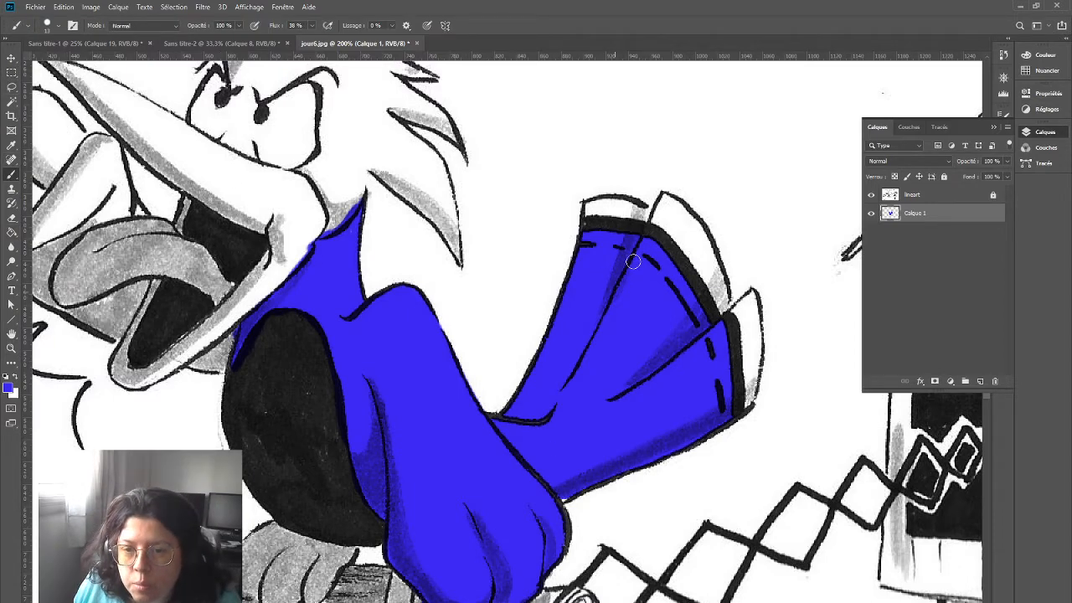
- Hide the lineart, paint blue over the gap at the tail's base with the Brush, and show the lineart again
key(z)
click(549, 500)
click(545, 504)
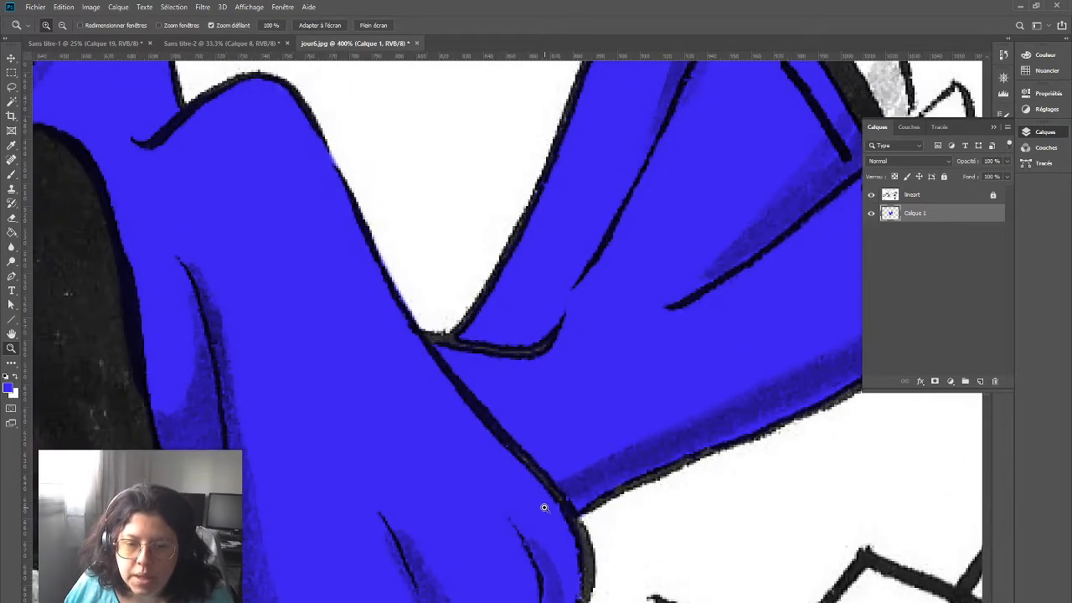
click(560, 516)
click(567, 511)
key(b)
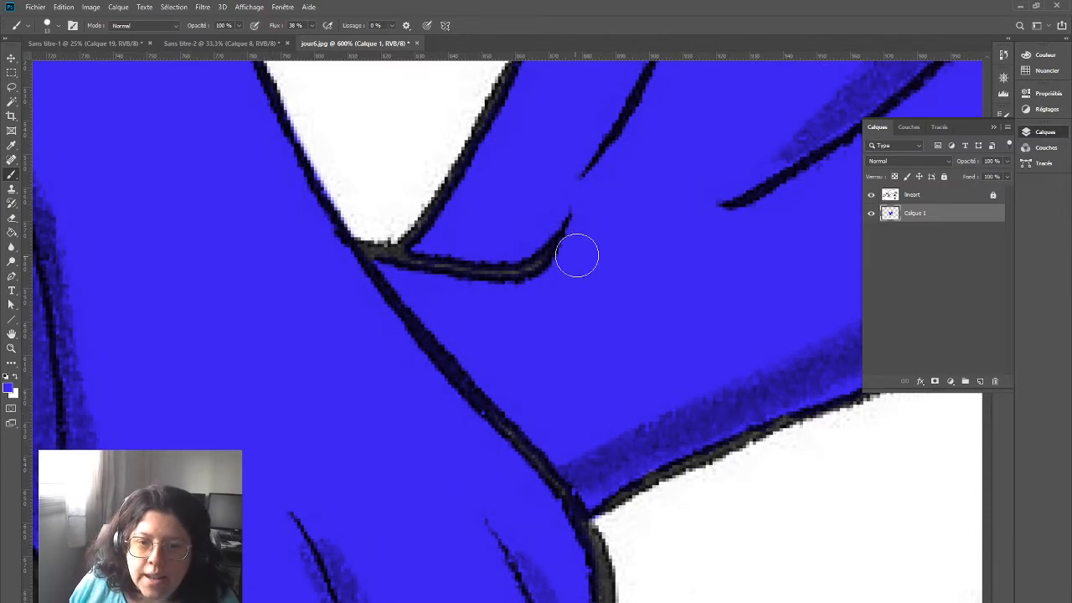
click(872, 196)
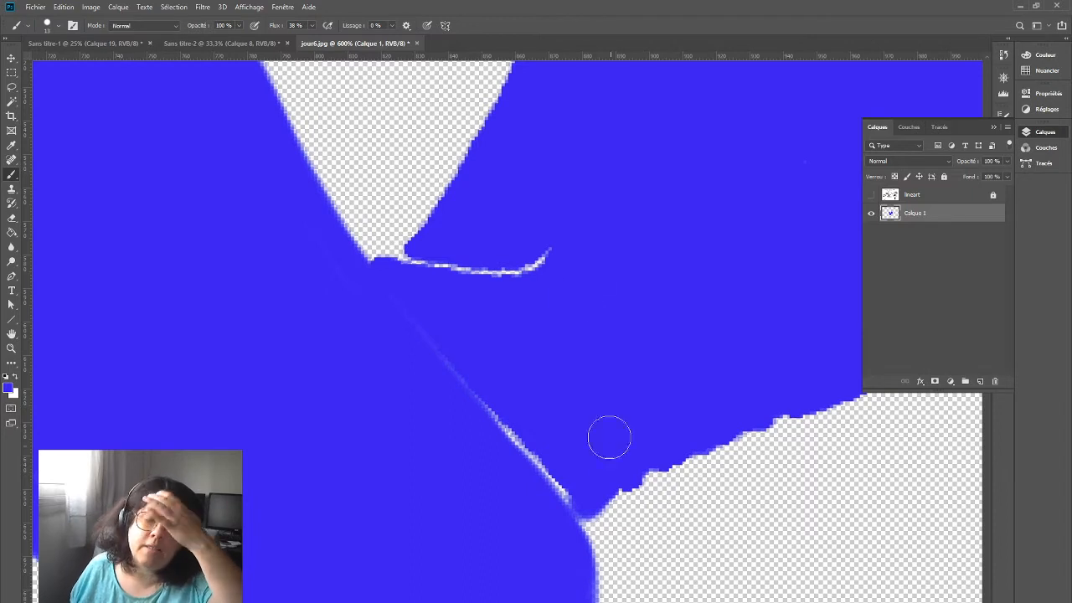
mouse_move(545, 254)
mouse_down()
mouse_move(508, 289)
mouse_move(507, 267)
mouse_move(469, 266)
mouse_up()
mouse_move(510, 238)
mouse_down()
mouse_move(452, 265)
mouse_move(464, 243)
mouse_move(417, 271)
mouse_up()
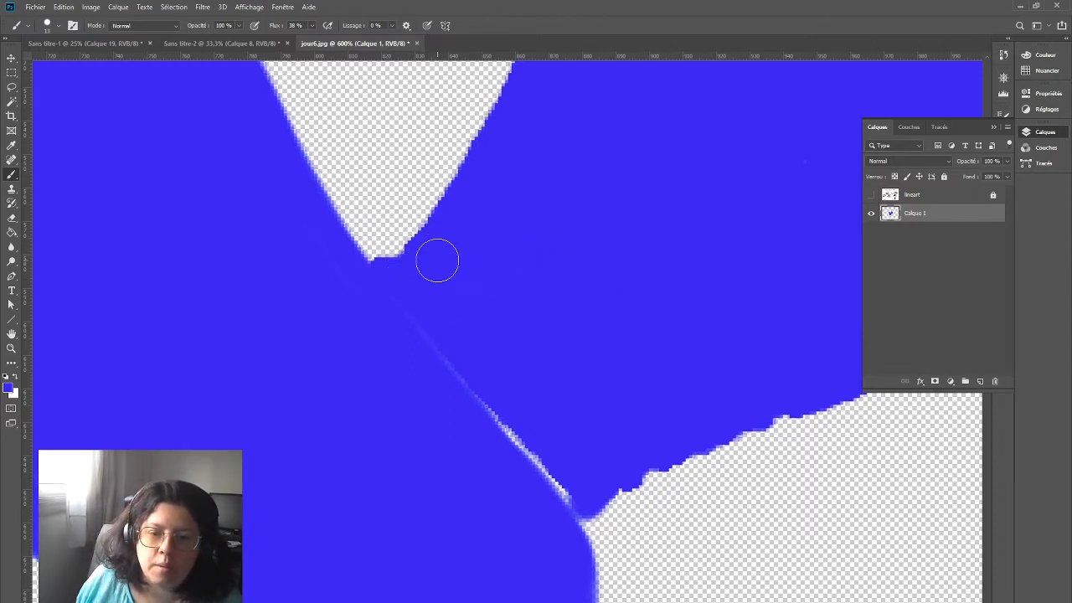
click(872, 195)
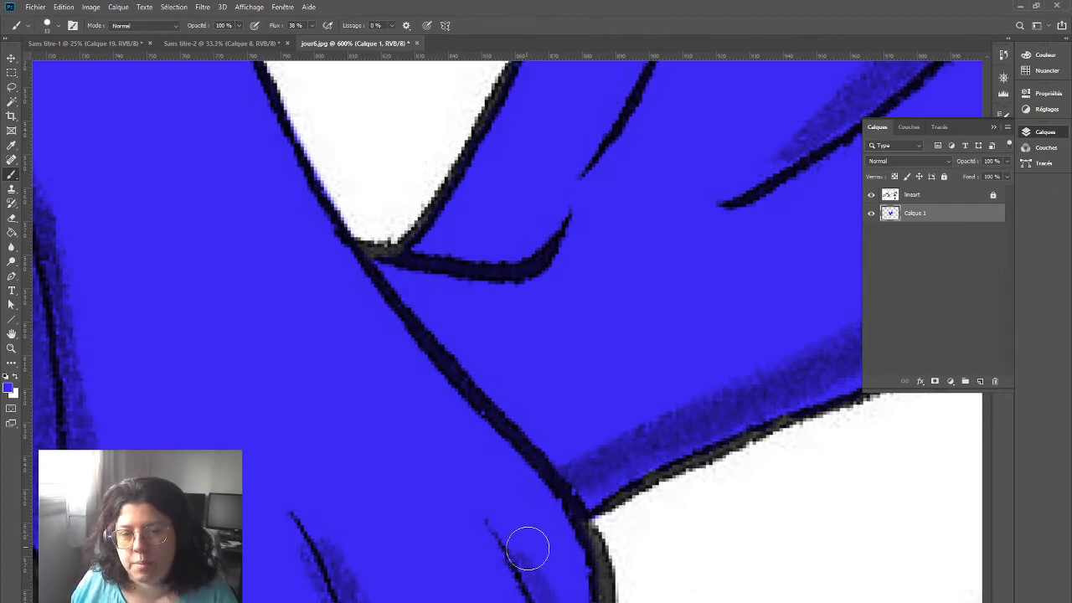
- Examine the blue colouring around the wing and tail up close, and on the whole drawing
scroll(511, 335, down, 3)
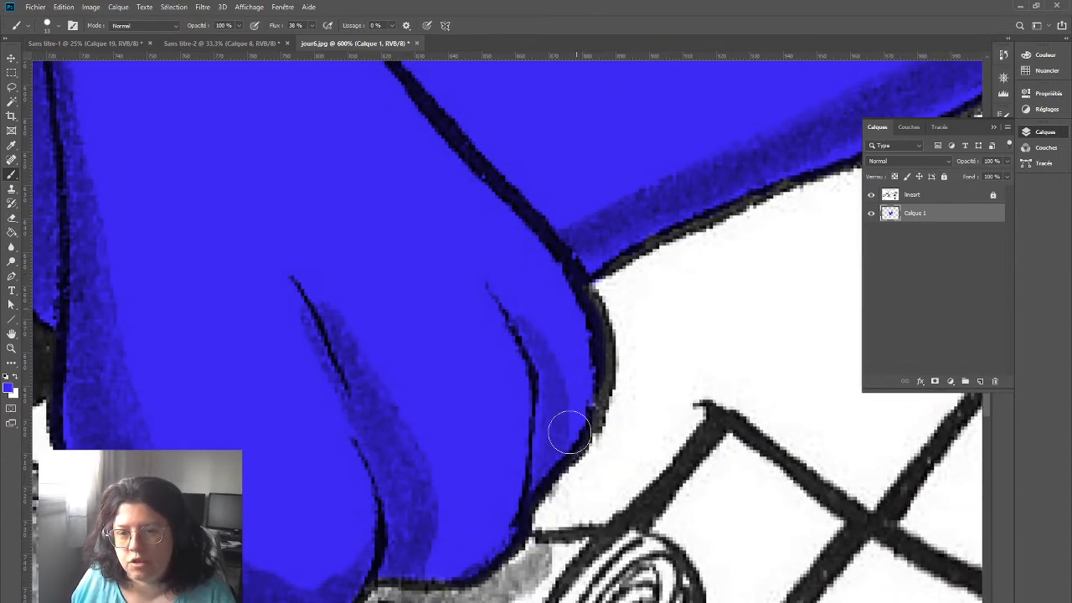
scroll(551, 394, up, 3)
key(z)
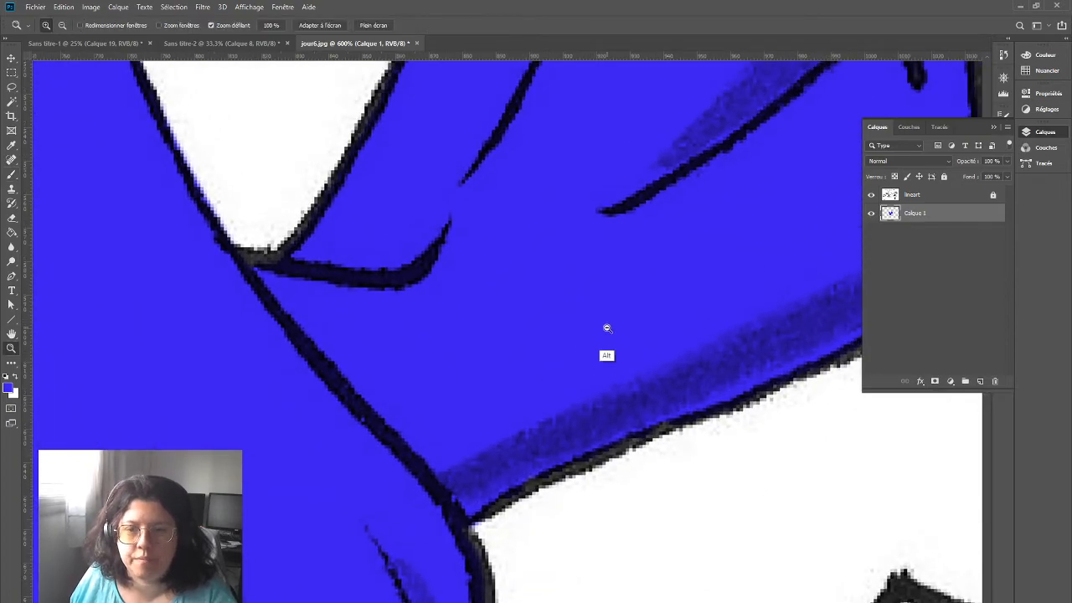
alt+click(608, 331)
alt+click(612, 334)
alt+click(615, 338)
alt+click(618, 341)
alt+click(619, 342)
drag(584, 291, 585, 408)
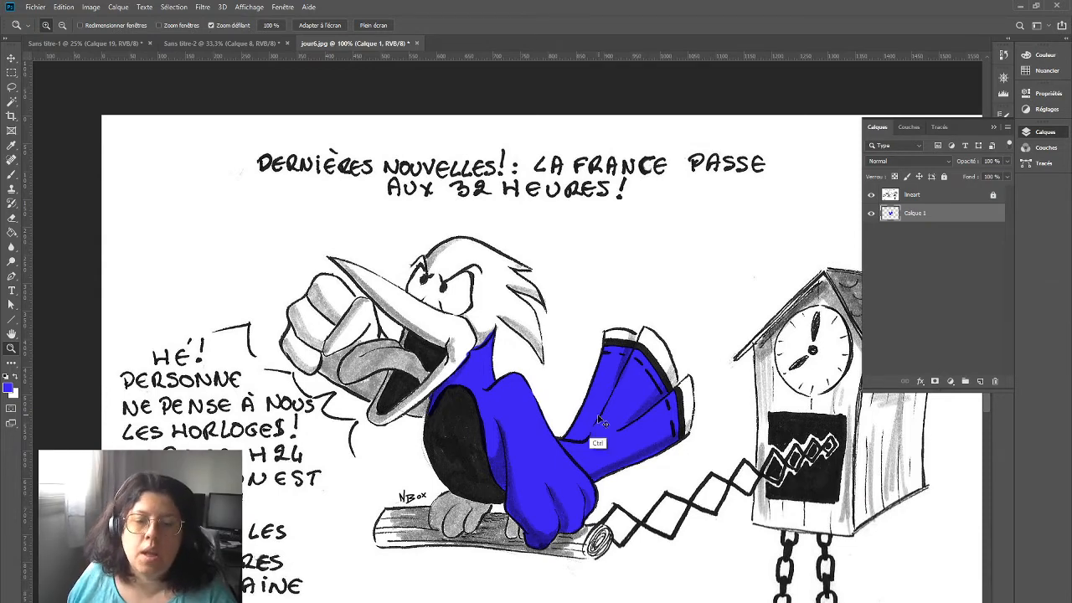
- Undo the tail and body fills back to the blue outline around the bird's body, and clear the selection
key(ctrl+z)
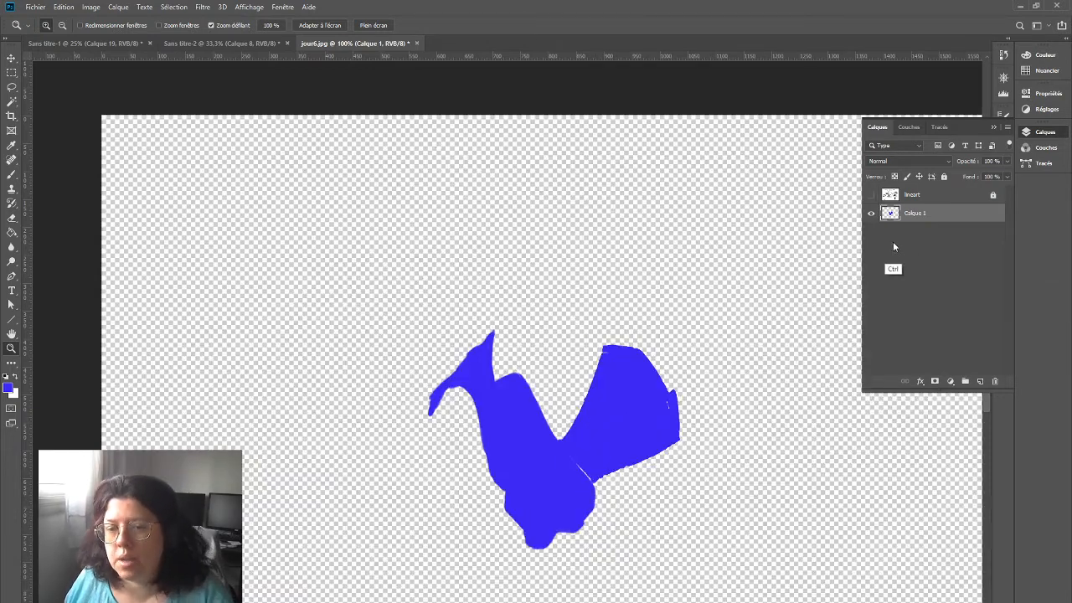
key(ctrl+z)
key(ctrl+z)
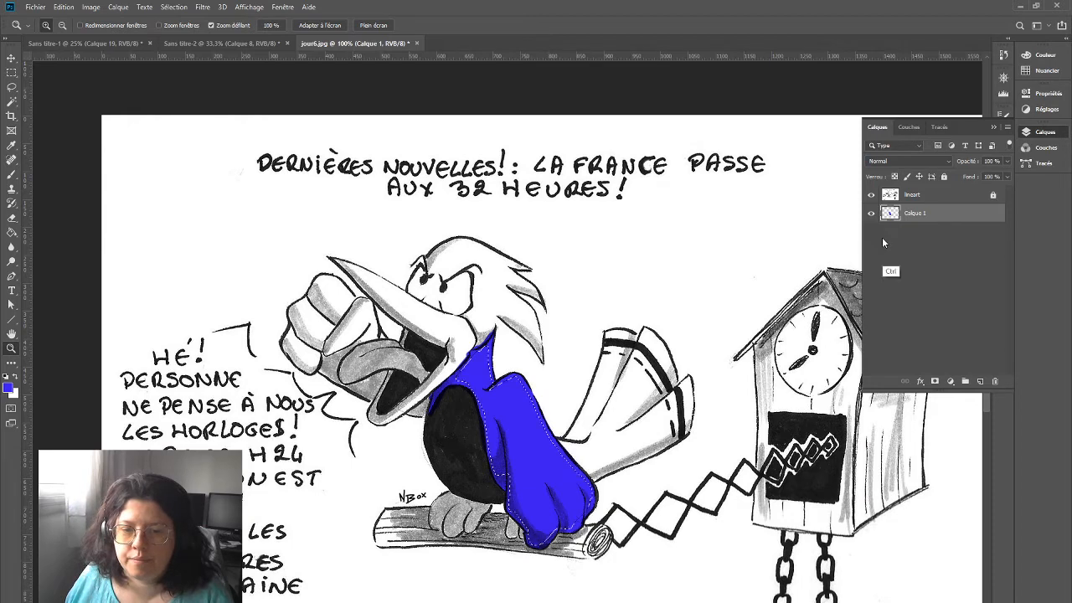
key(ctrl+z)
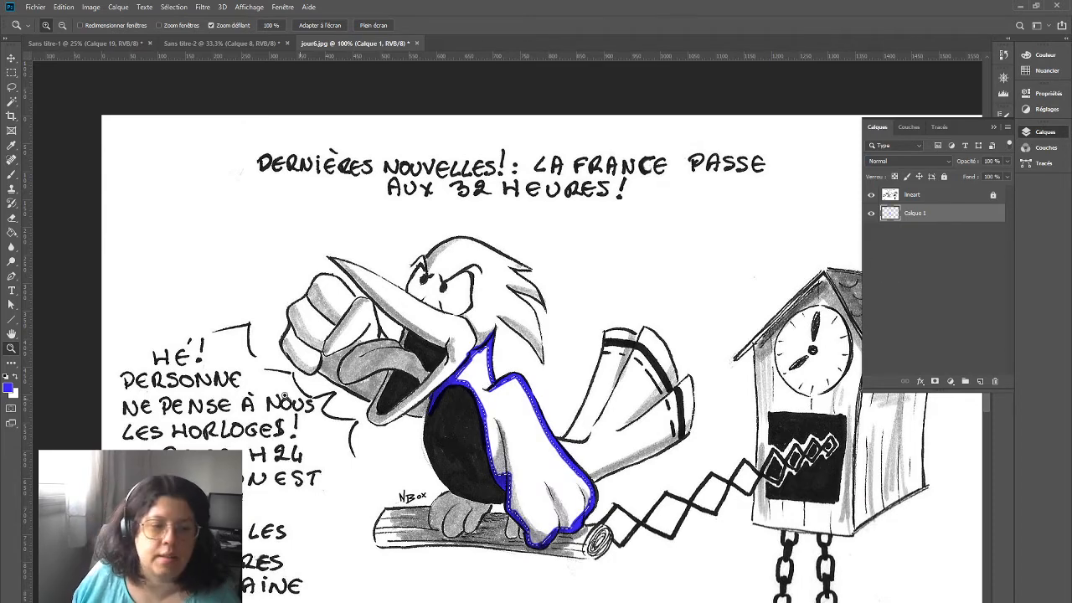
click(542, 458)
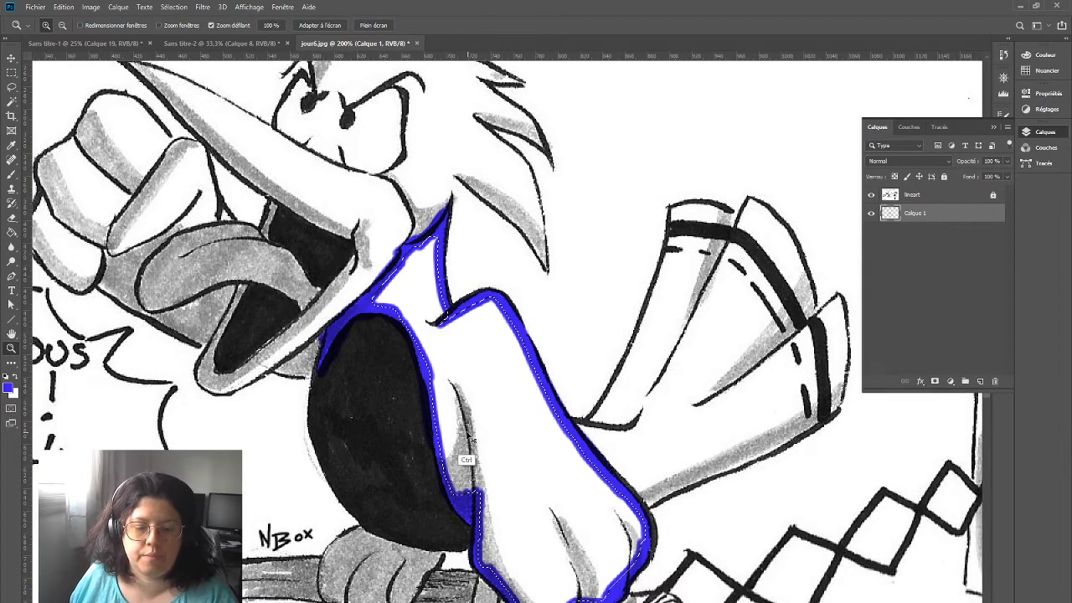
key(ctrl+d)
- Try filling the outlined body with blue using the Paint Bucket at tolerance 255, and undo the fill
click(11, 234)
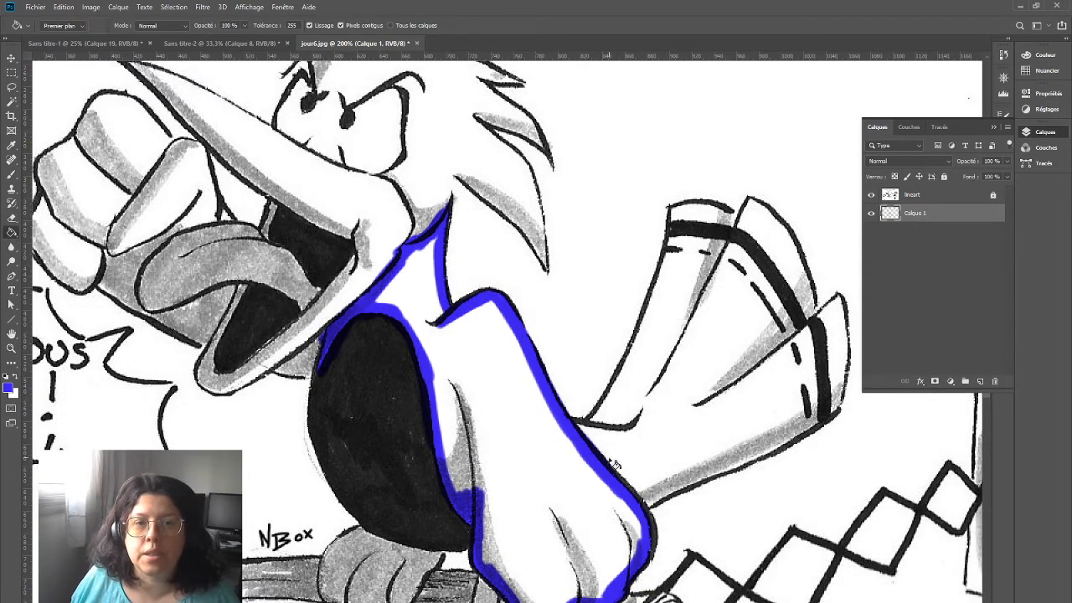
click(564, 491)
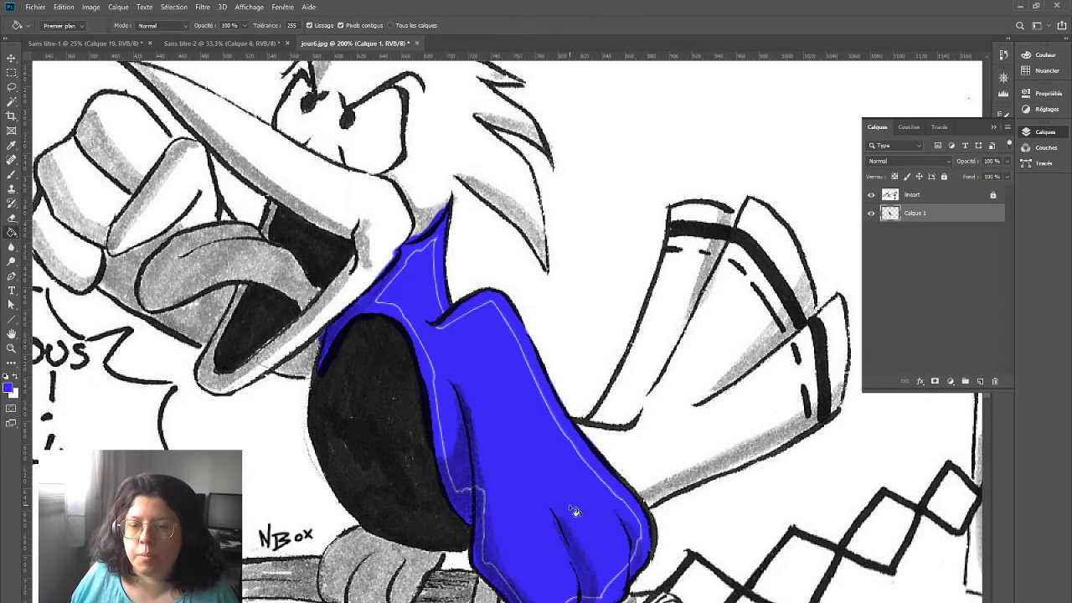
click(584, 533)
key(ctrl+z)
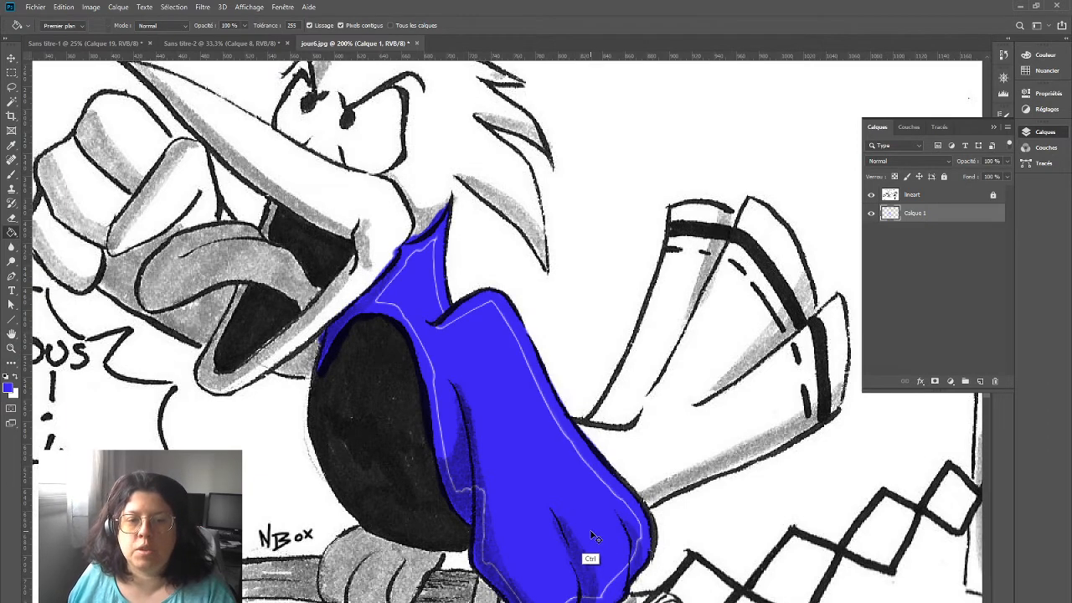
key(ctrl+z)
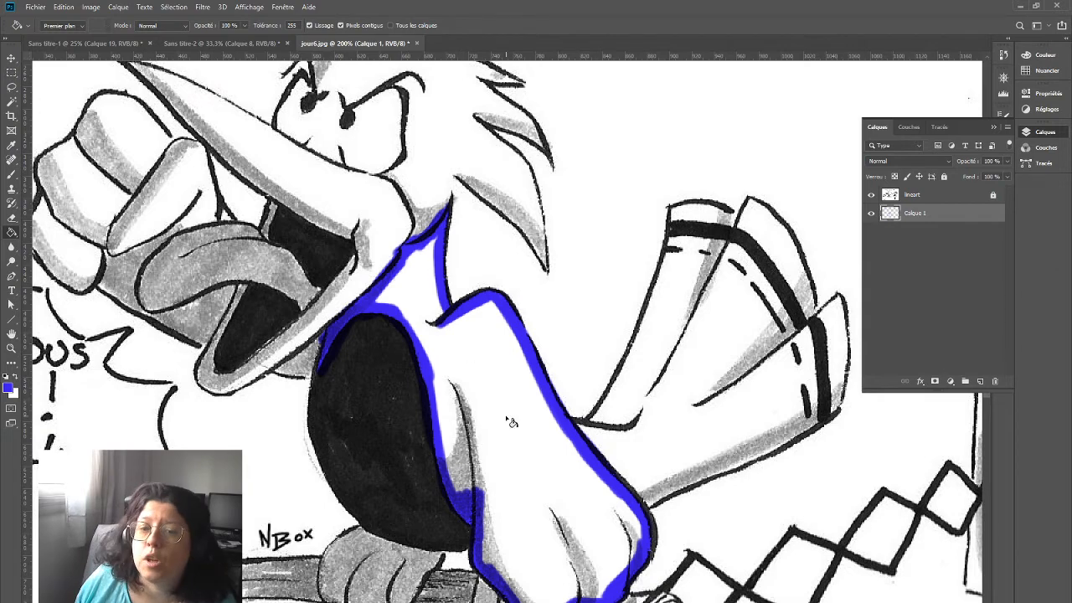
- Try filling the body and its leftover pale seam with blue at tolerance 255, inspect the outer edges, and undo
click(474, 356)
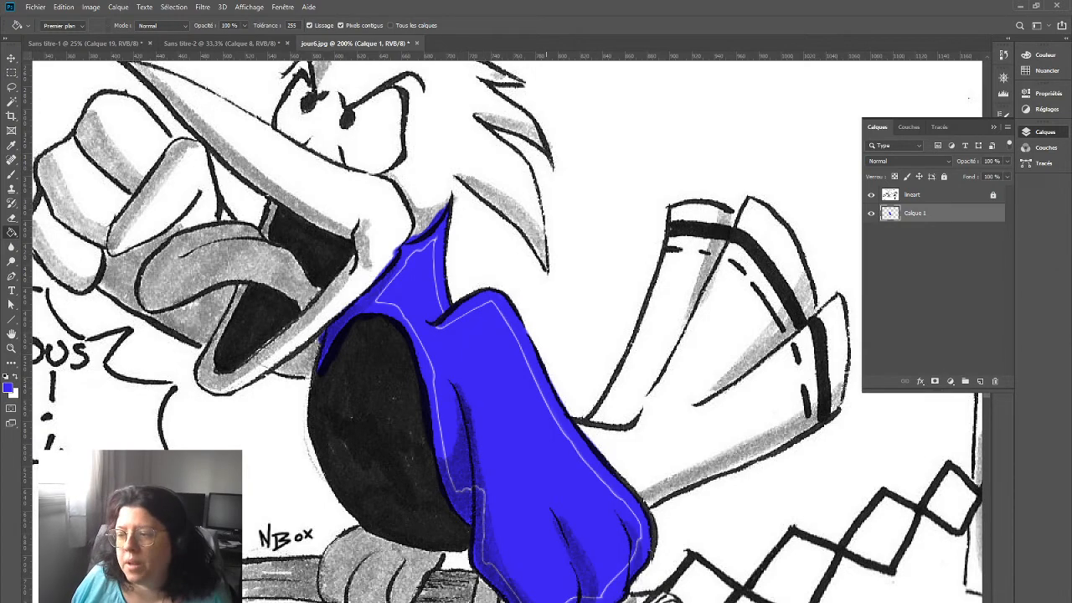
click(498, 421)
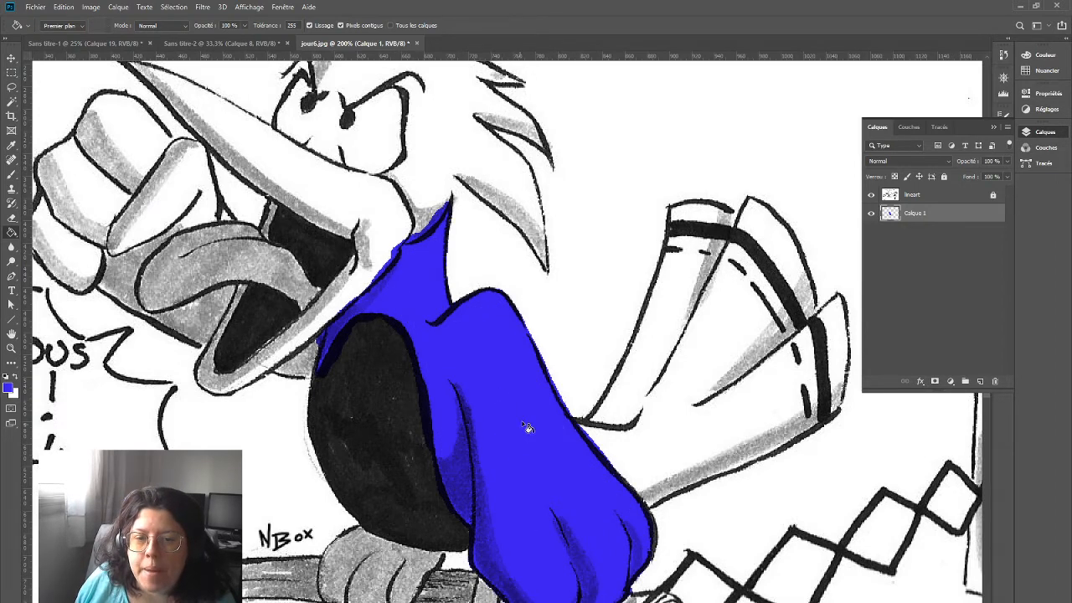
click(11, 347)
click(535, 337)
click(536, 348)
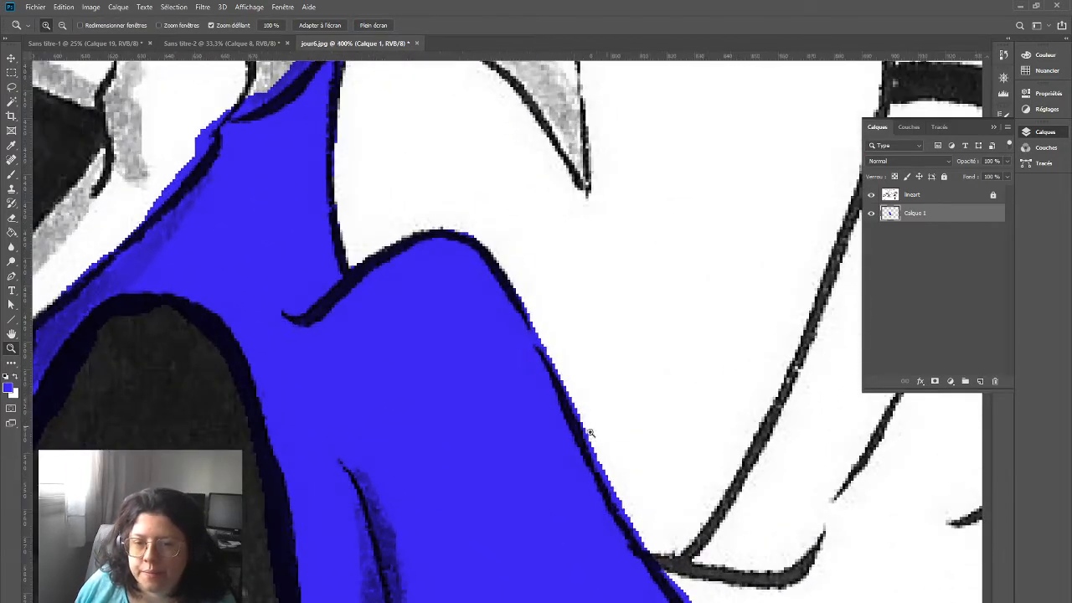
click(520, 300)
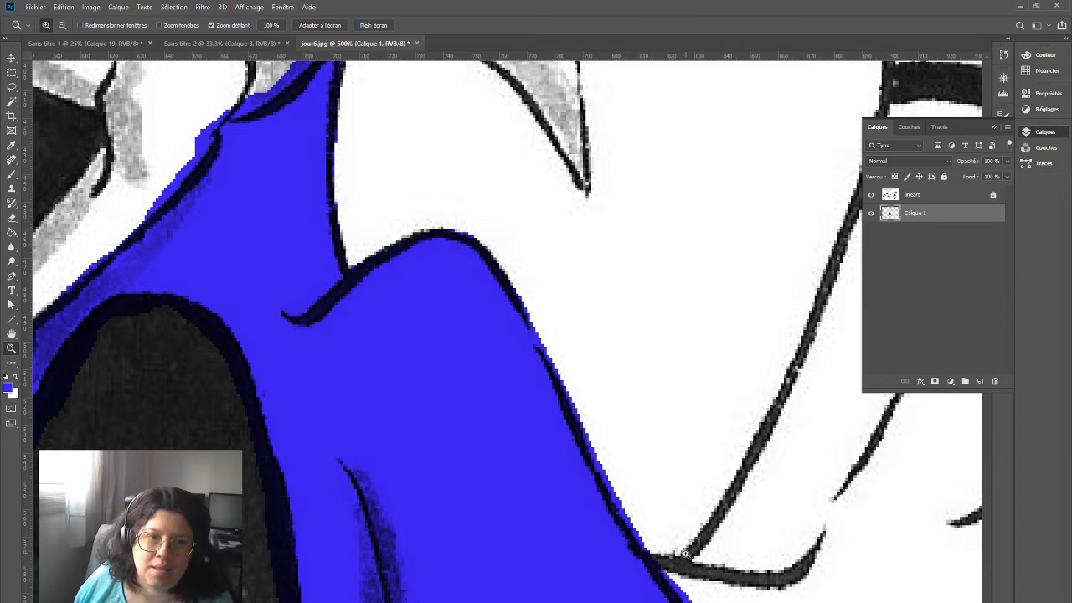
click(11, 232)
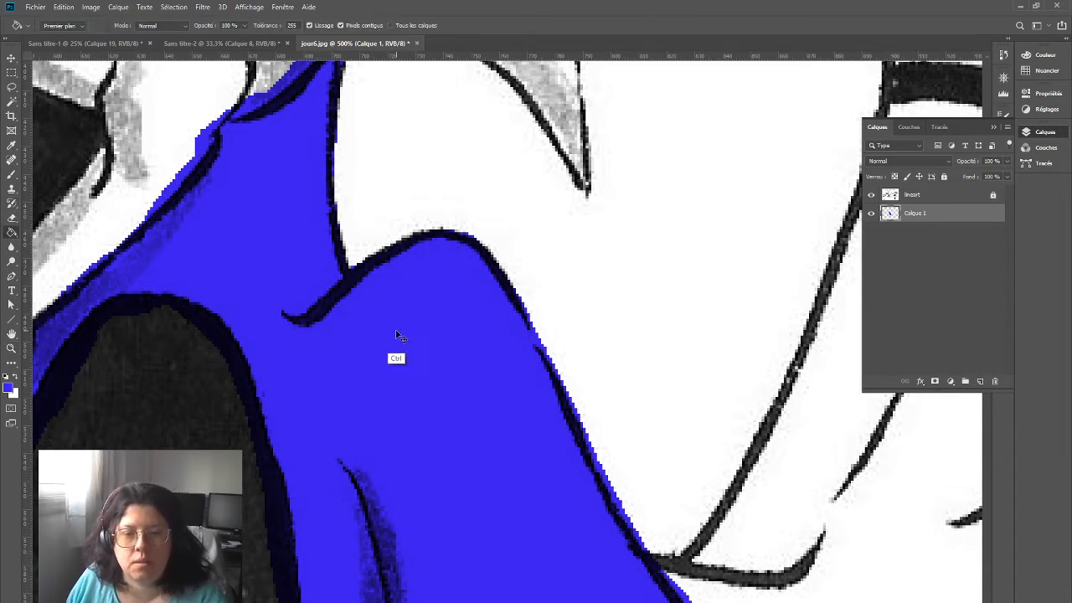
key(ctrl+z)
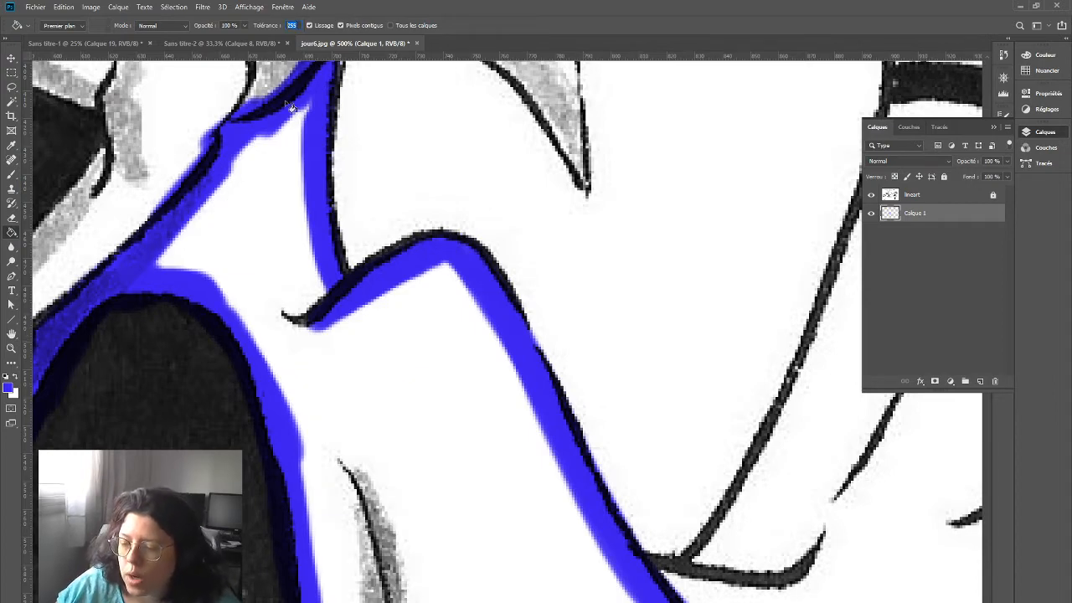
- Set the Paint Bucket tolerance to 120, try filling the outlined body with blue, and undo the fill
click(449, 440)
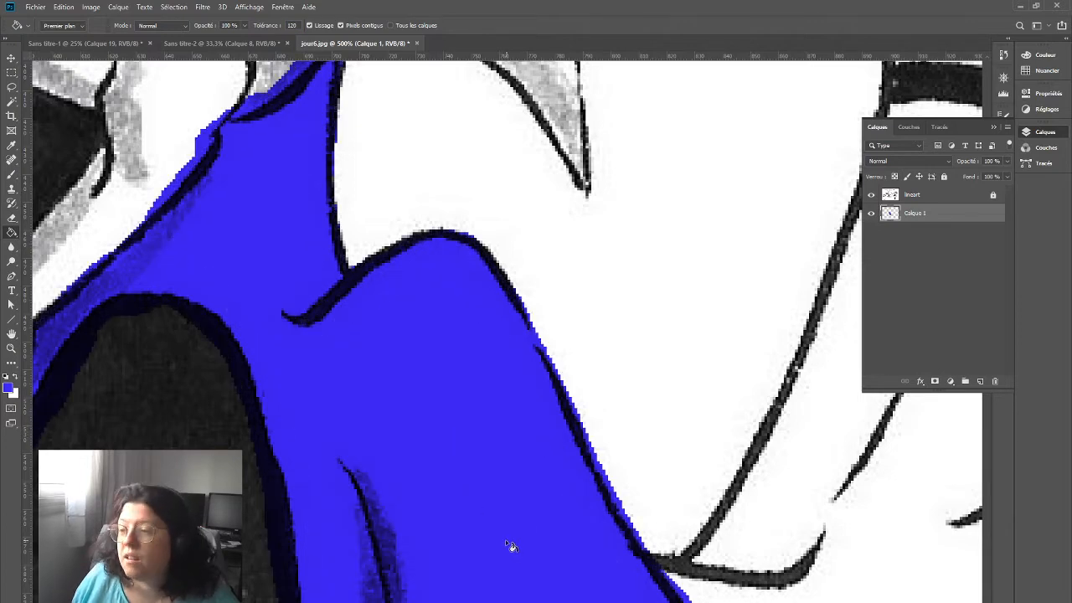
key(ctrl)
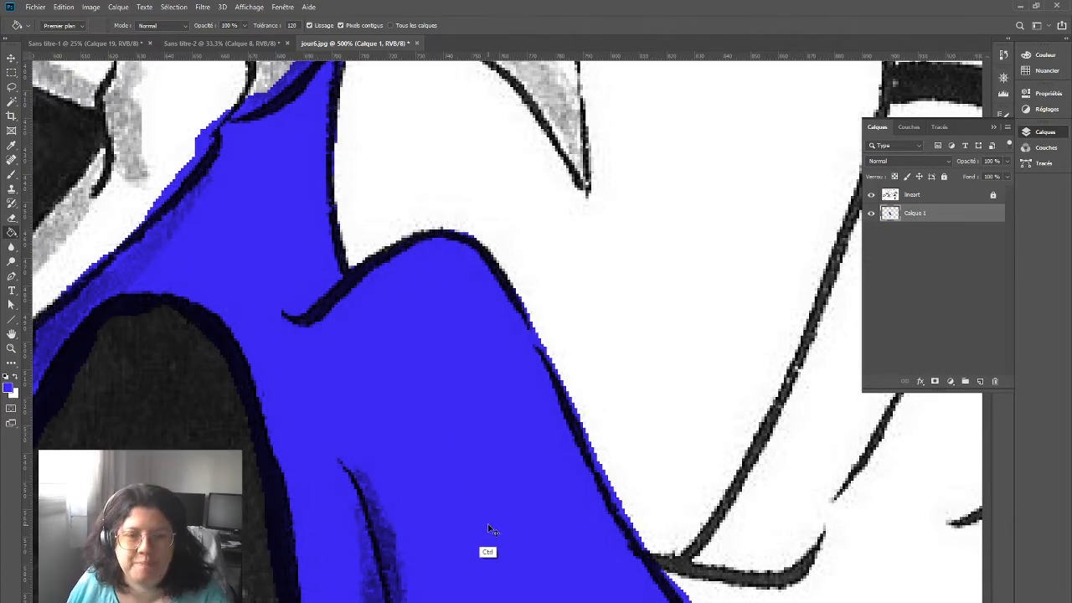
key(ctrl+z)
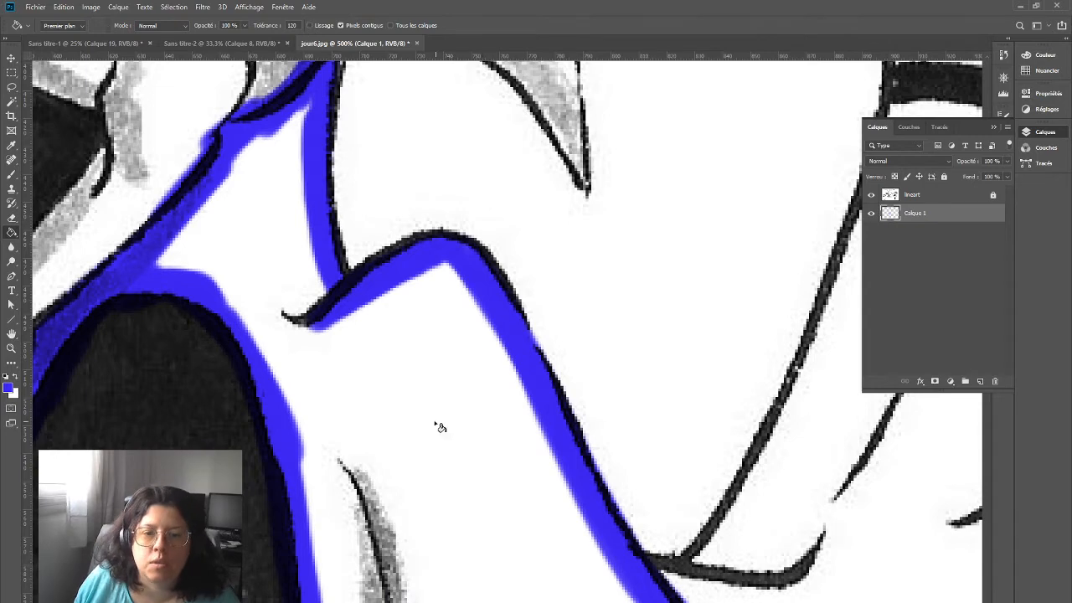
- Try the blue body fill with Lissage off, and again with Lissage on and Pixels contigus off, undoing each fill
click(441, 427)
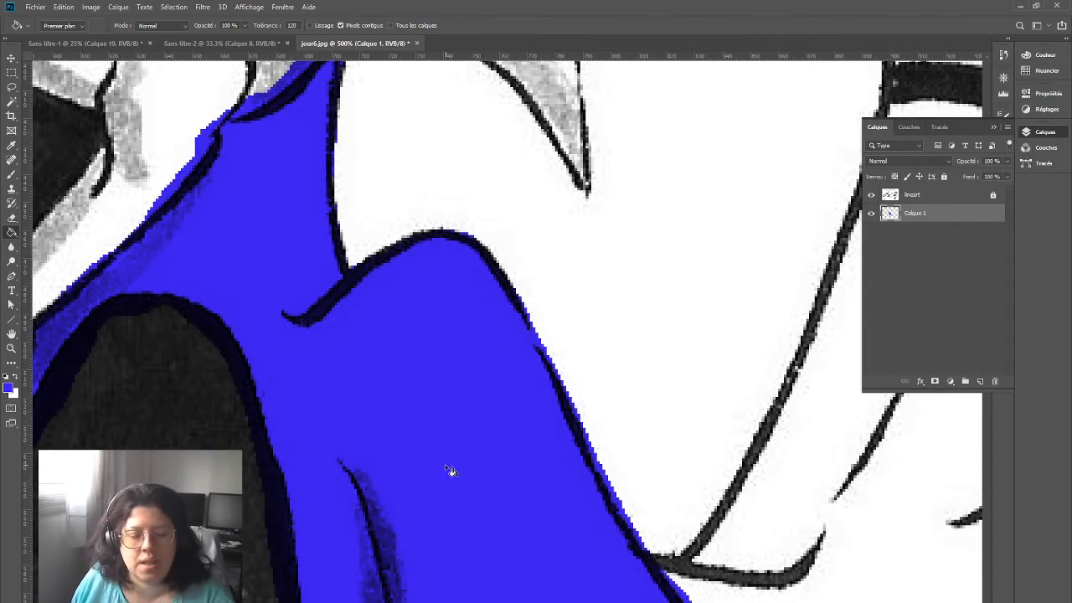
key(ctrl+z)
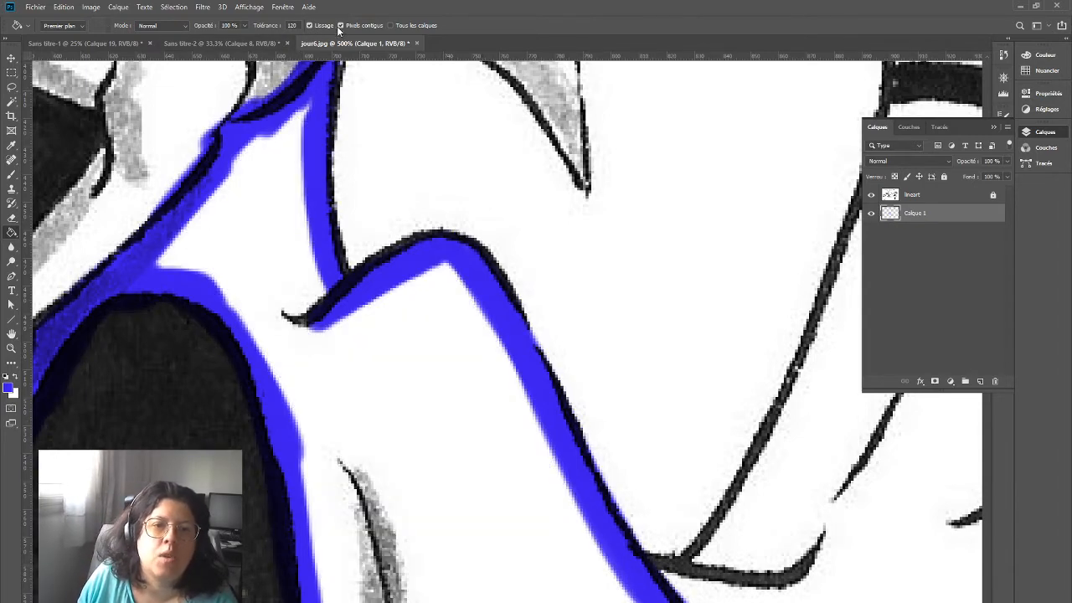
click(453, 443)
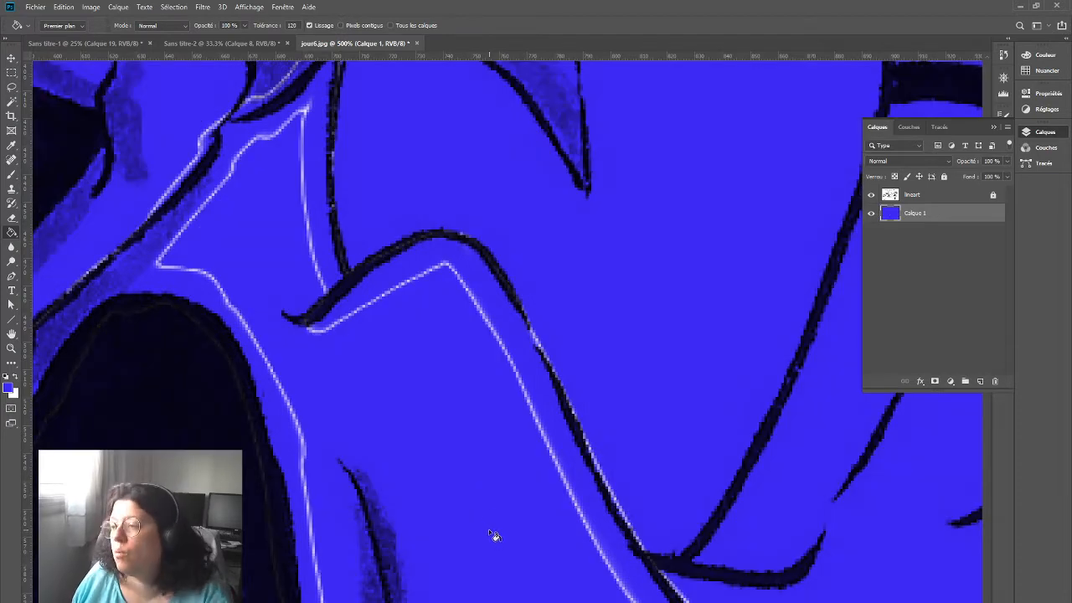
key(ctrl+z)
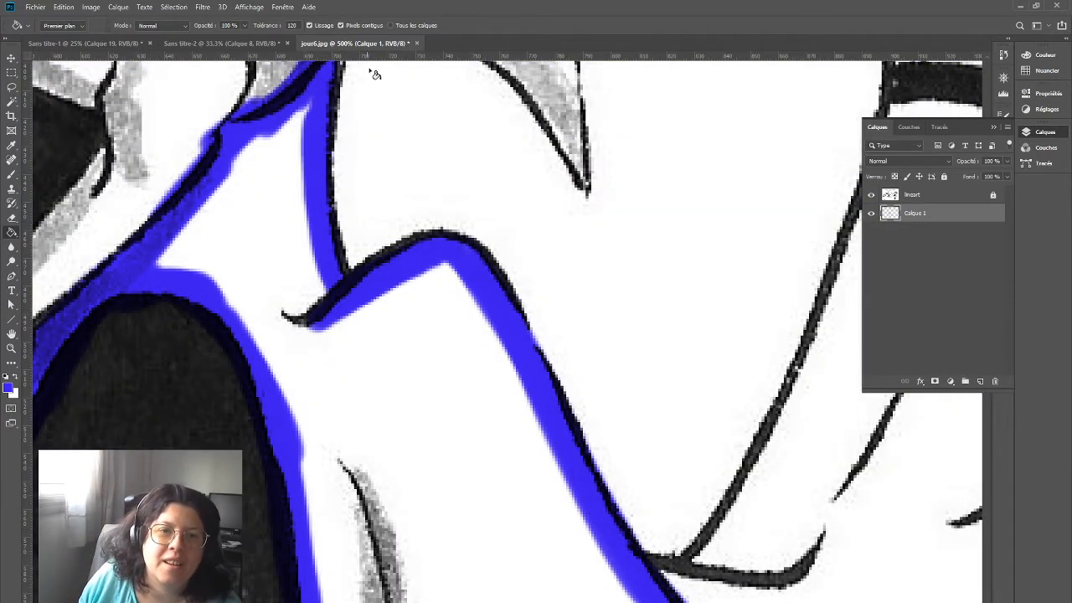
- Try filling the body and the leftover grey shading patch with Pixels contigus and Tous les calques enabled, and undo both fills
click(450, 454)
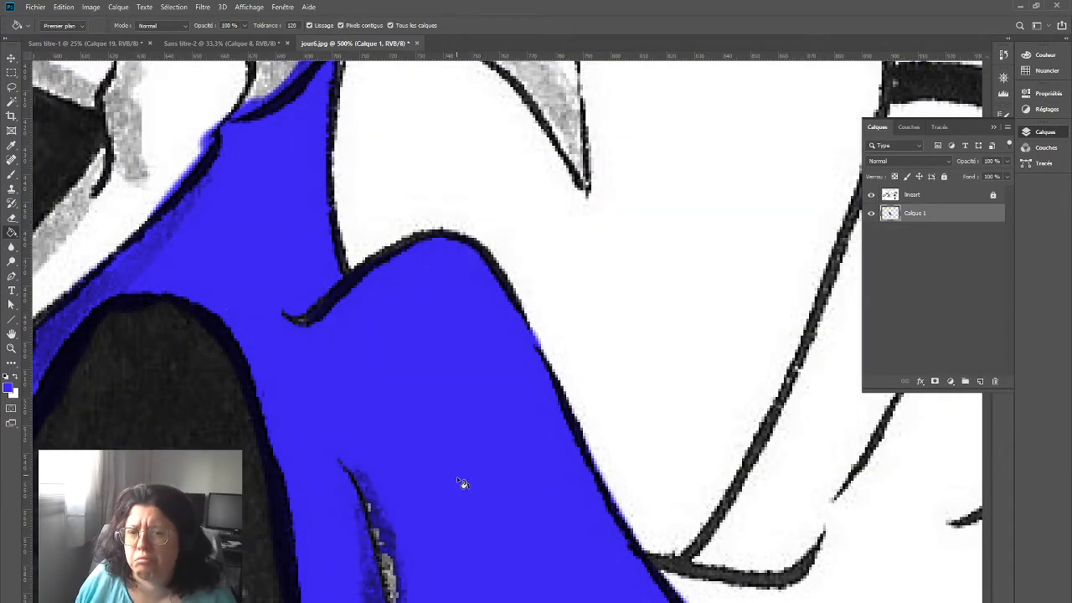
mouse_move(507, 567)
mouse_down()
mouse_move(400, 259)
mouse_move(517, 287)
mouse_move(424, 402)
mouse_move(492, 445)
mouse_move(558, 450)
mouse_move(532, 280)
mouse_move(536, 297)
mouse_up()
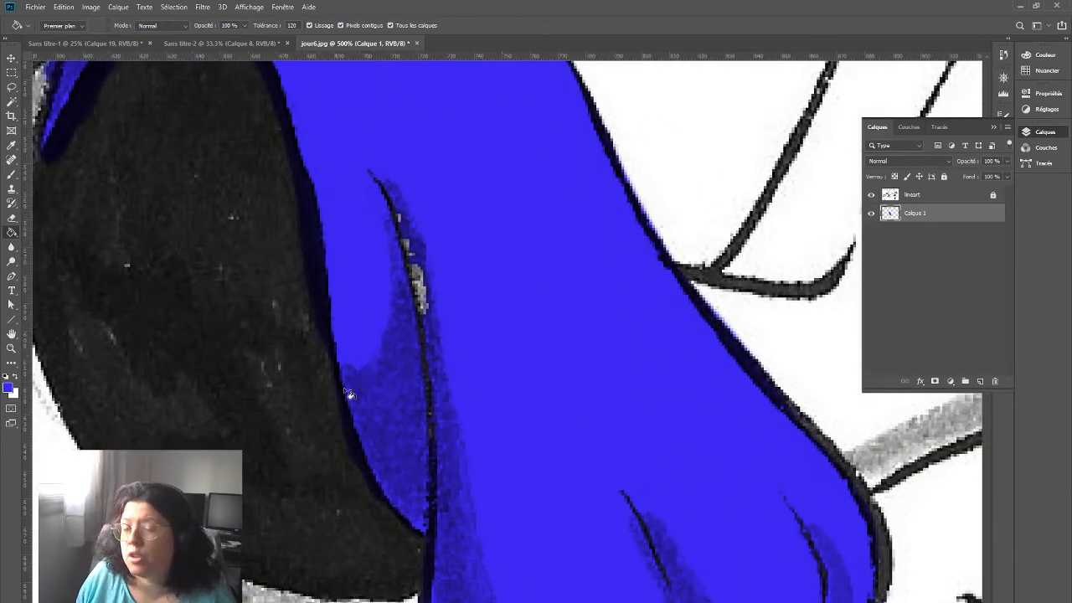
click(422, 295)
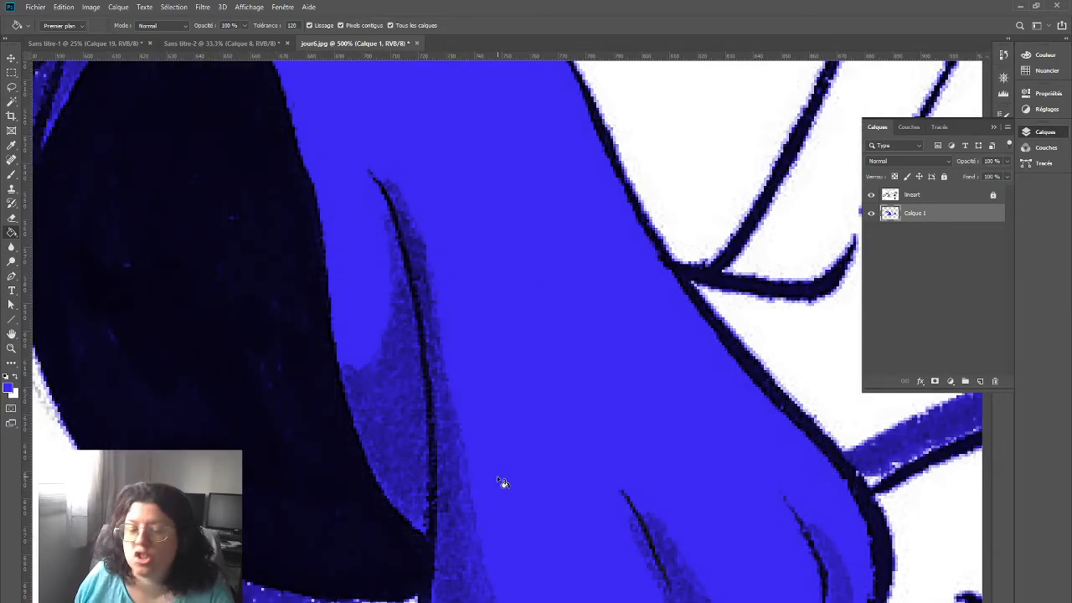
drag(499, 479, 617, 203)
key(z)
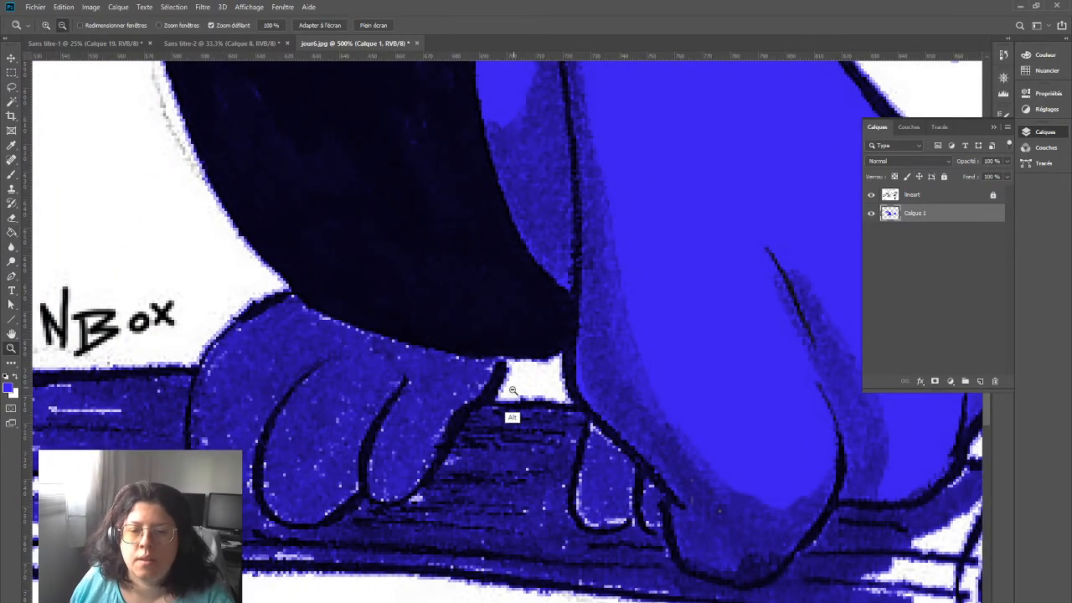
alt+click(513, 385)
alt+click(515, 385)
drag(572, 268, 490, 431)
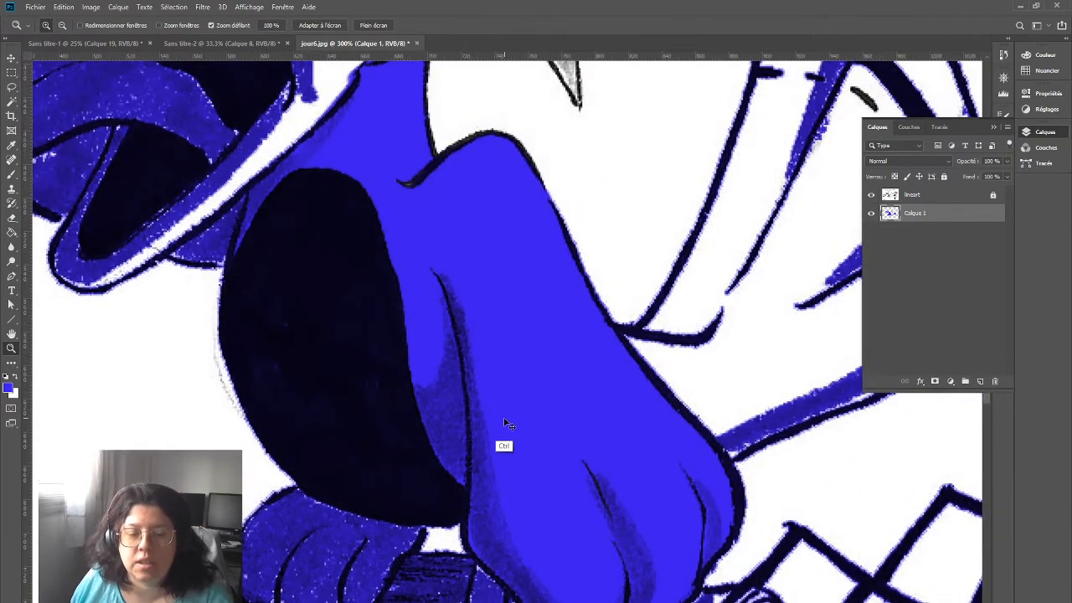
key(ctrl+z)
key(ctrl+z)
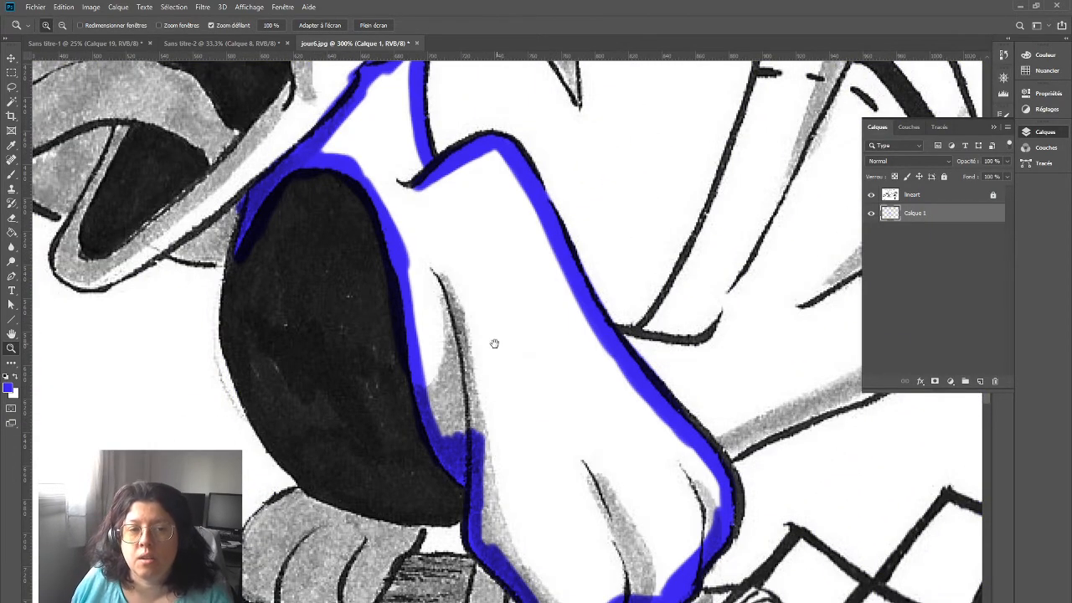
drag(495, 343, 459, 426)
alt+click(463, 423)
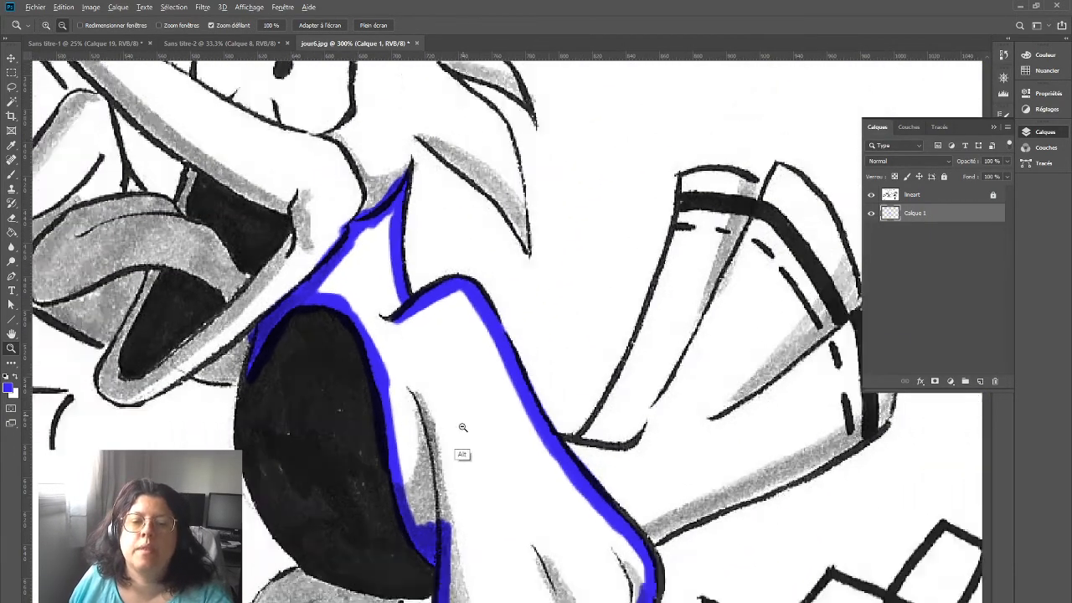
alt+click(463, 427)
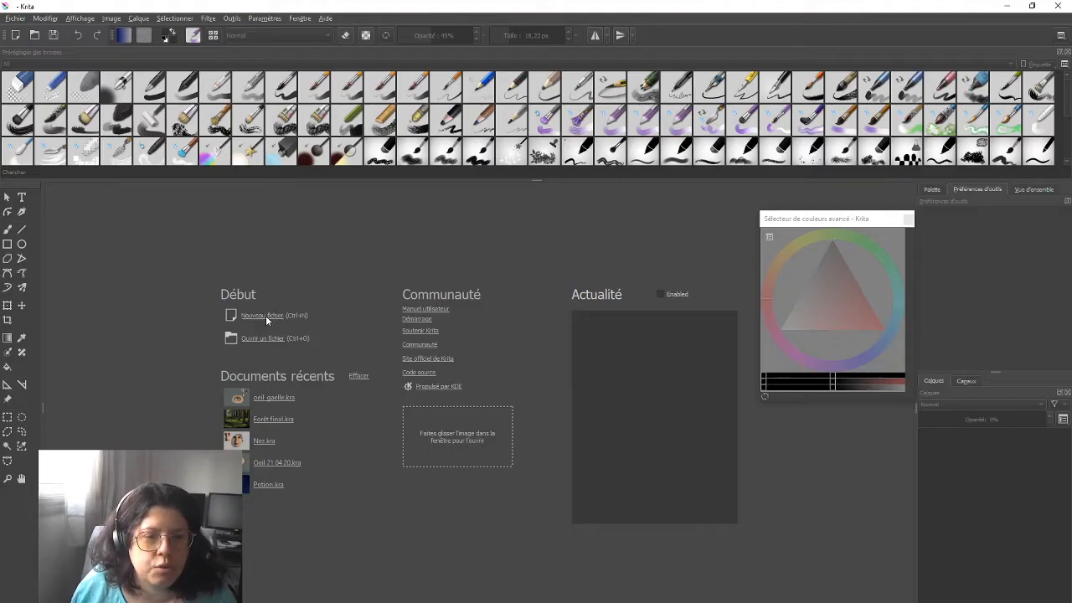
- Switch to Krita and open jour6.jpg from the Illustrations > originaux > inktober folder under disque_dur_ext on drive D
click(267, 315)
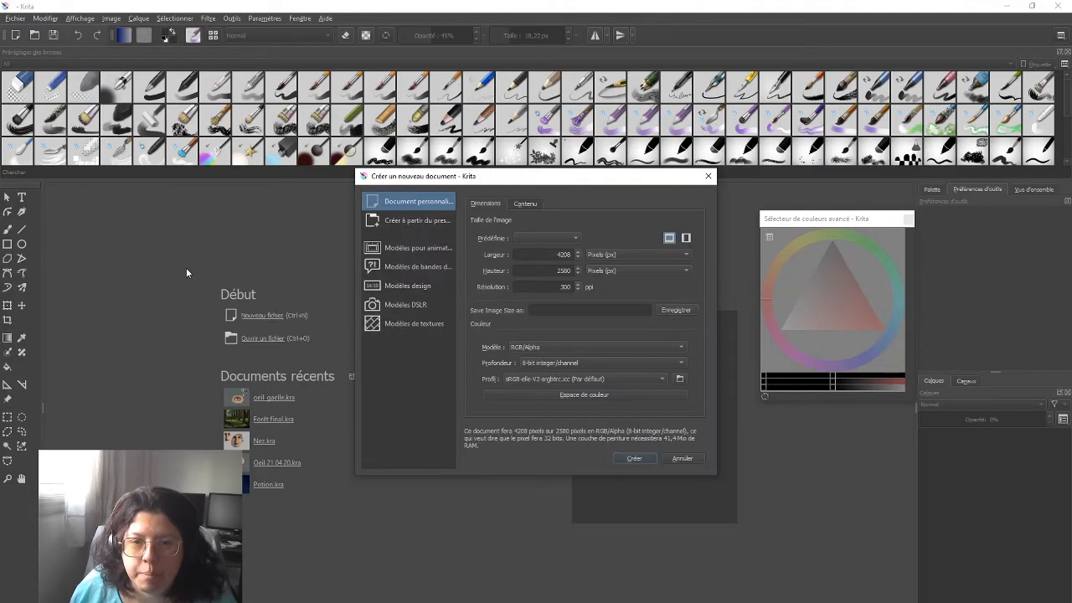
click(683, 460)
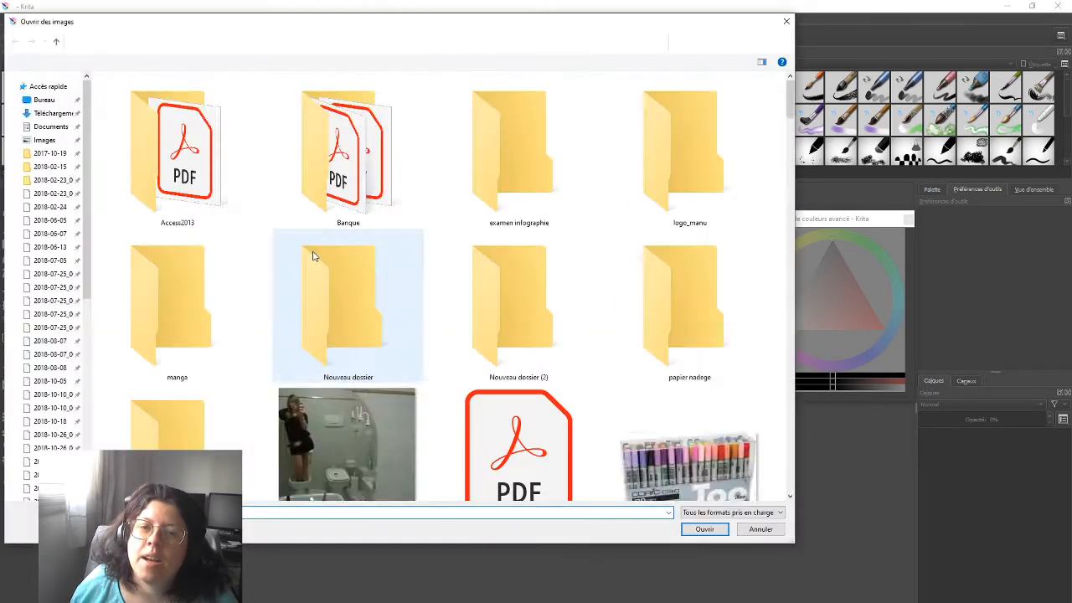
drag(802, 540, 962, 601)
scroll(500, 357, down, 15)
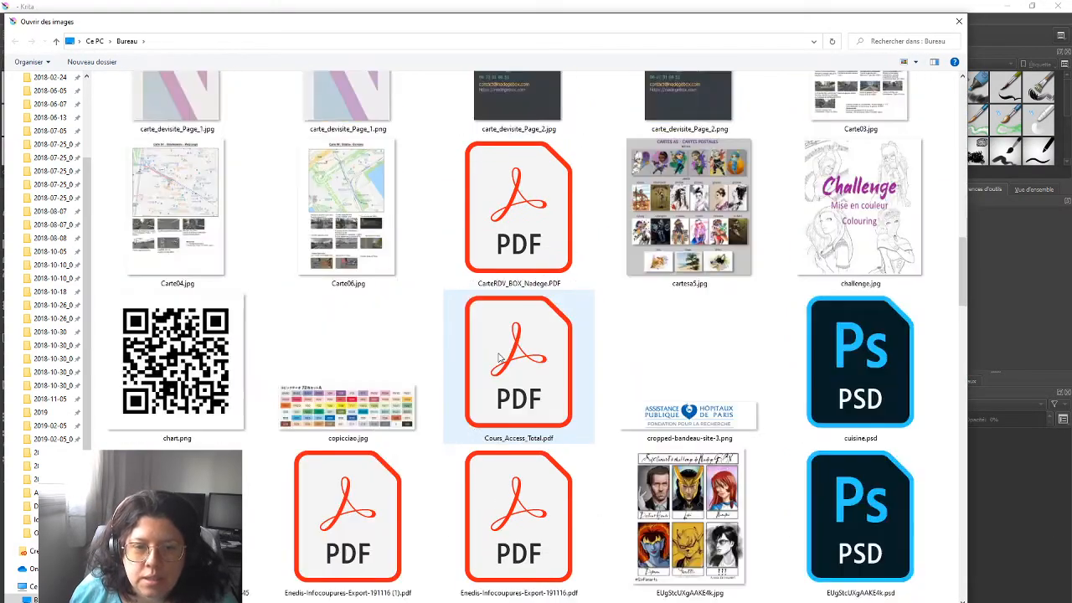
scroll(500, 357, down, 10)
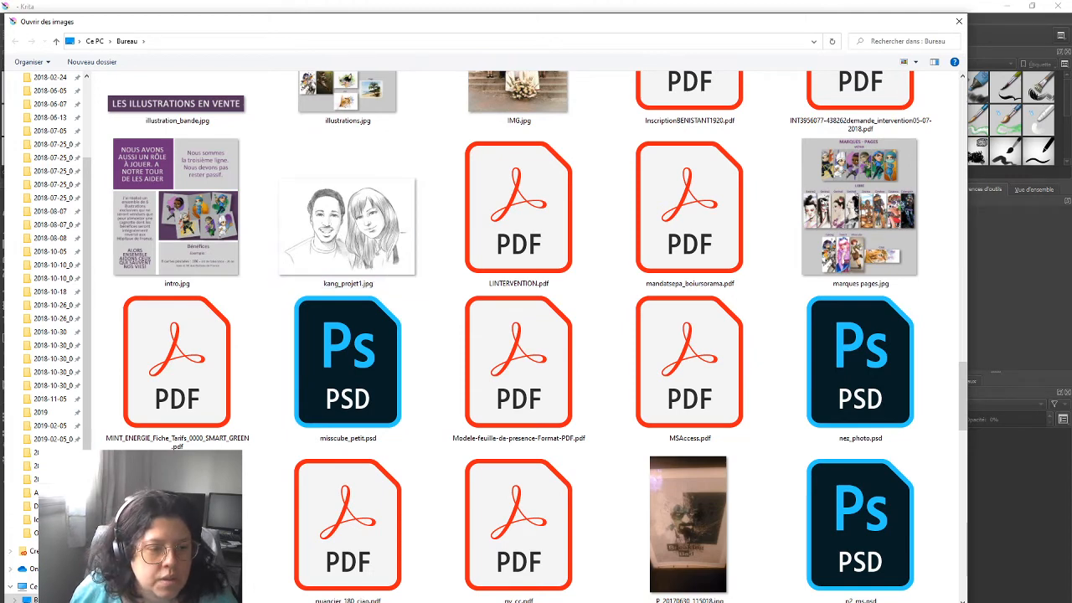
drag(87, 460, 86, 572)
click(34, 520)
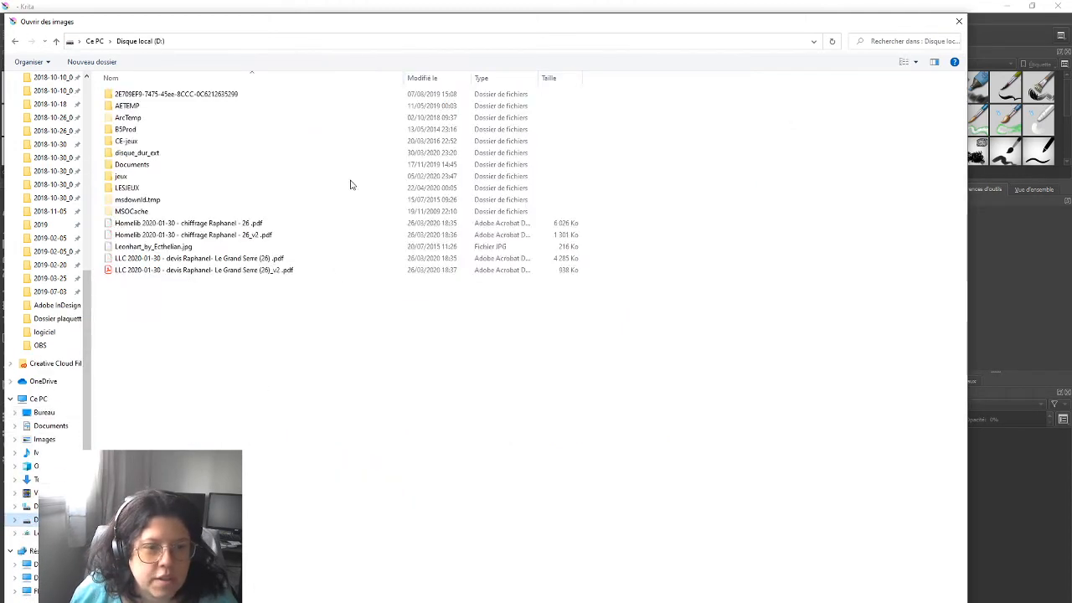
double_click(134, 156)
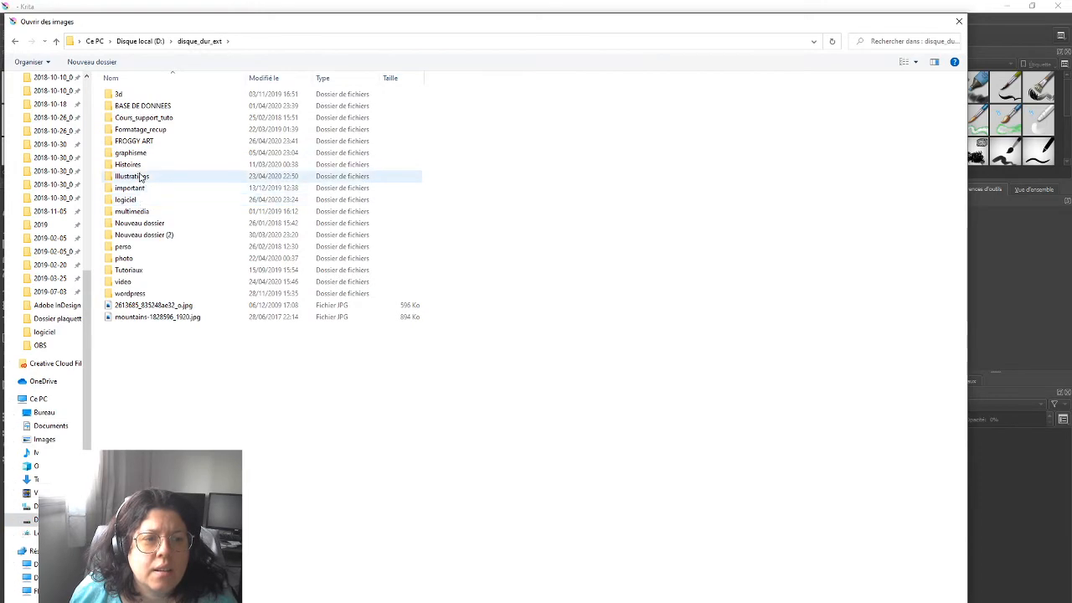
double_click(141, 176)
double_click(770, 109)
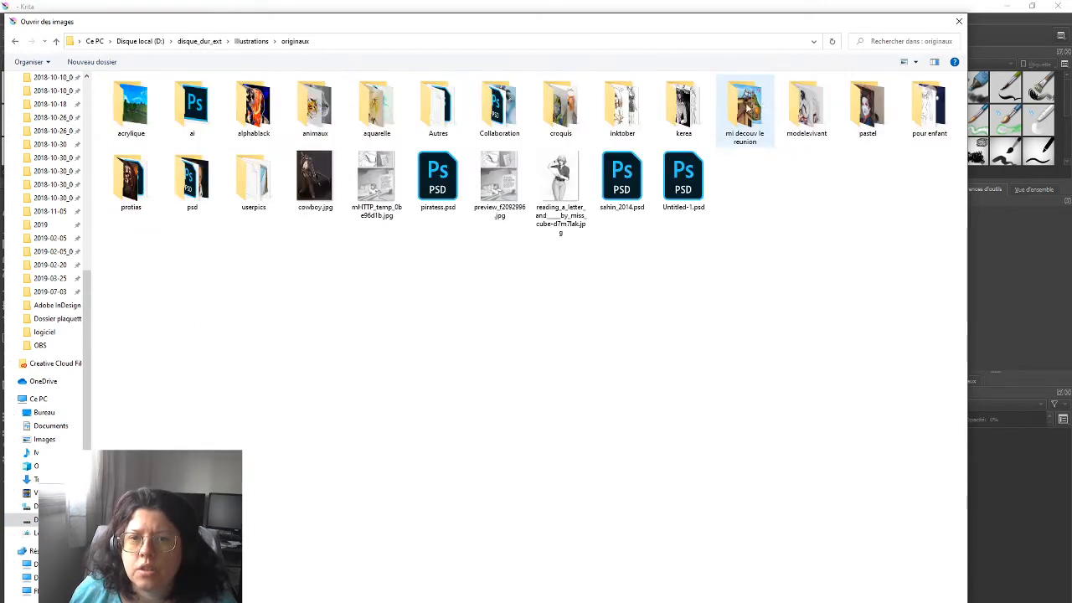
double_click(622, 108)
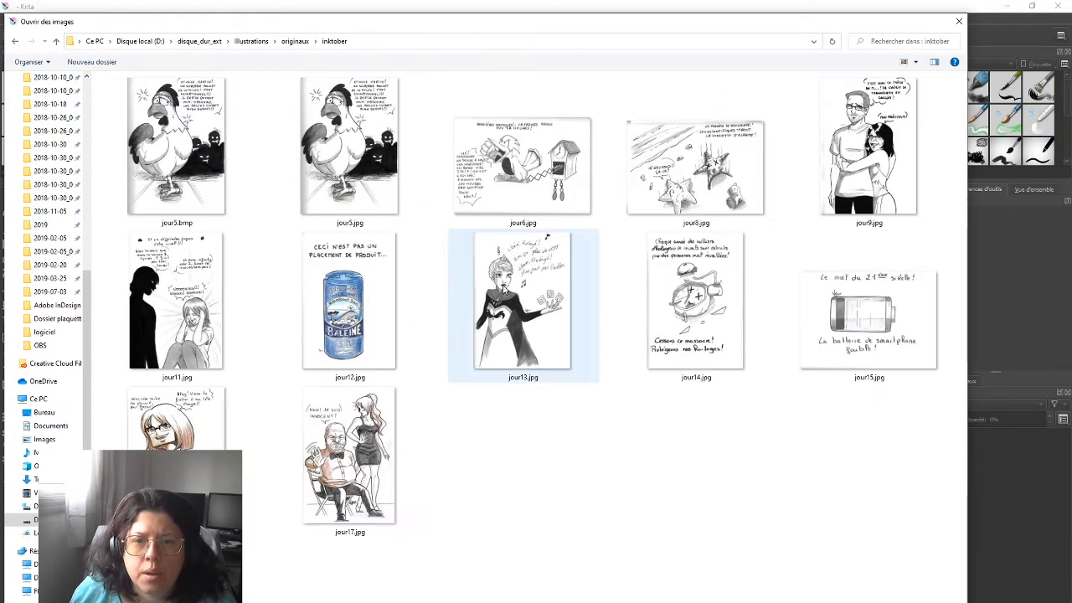
double_click(531, 168)
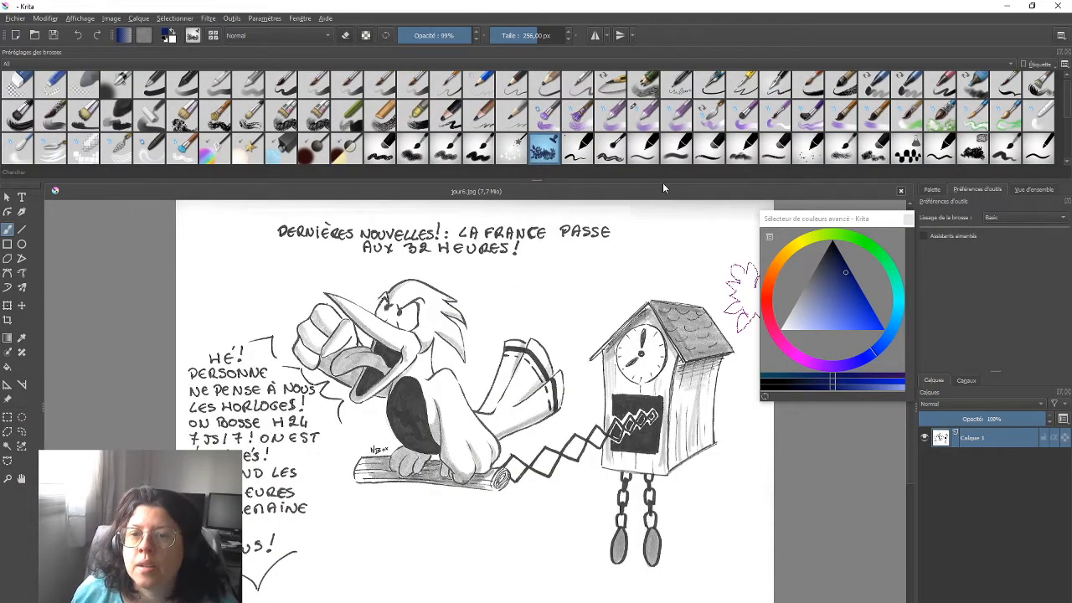
- Enlarge the canvas area and darken the scanned drawing with the Niveaux filter, setting the midtone input to 0,453
drag(660, 181, 660, 109)
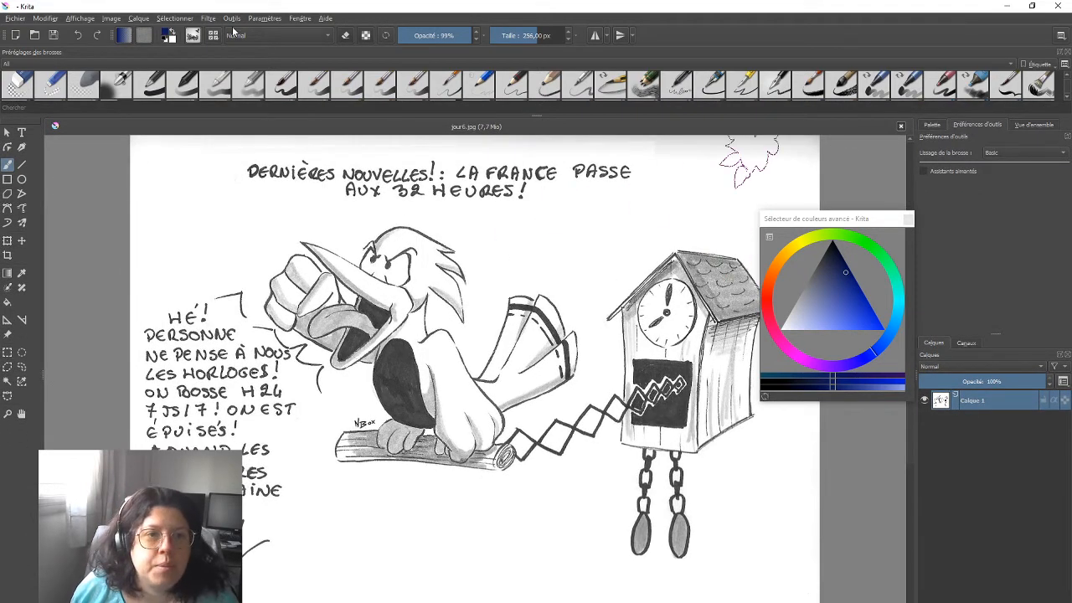
click(207, 17)
mouse_move(216, 45)
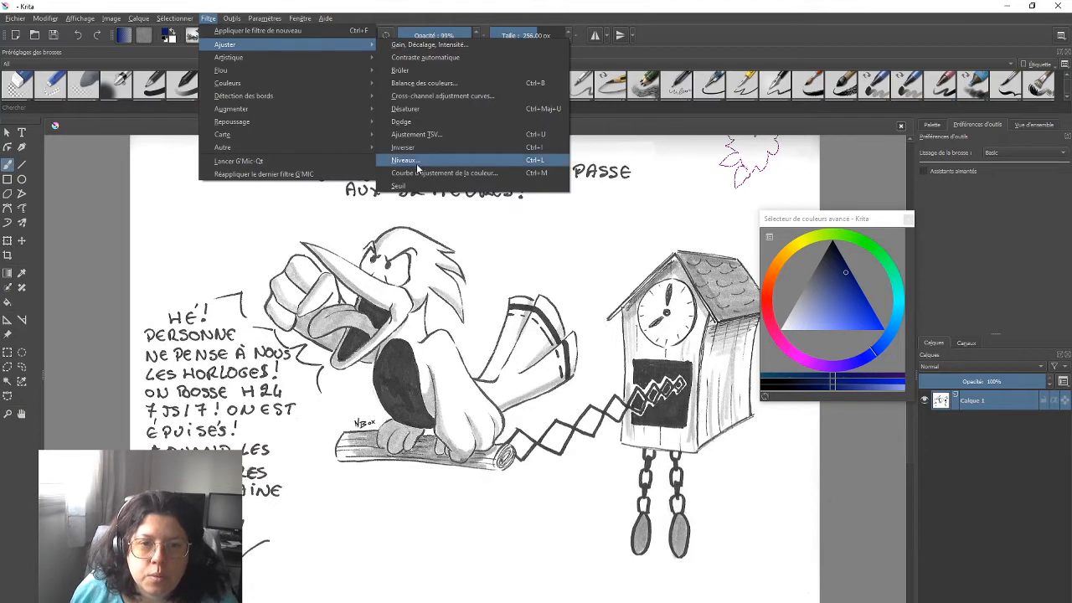
click(404, 160)
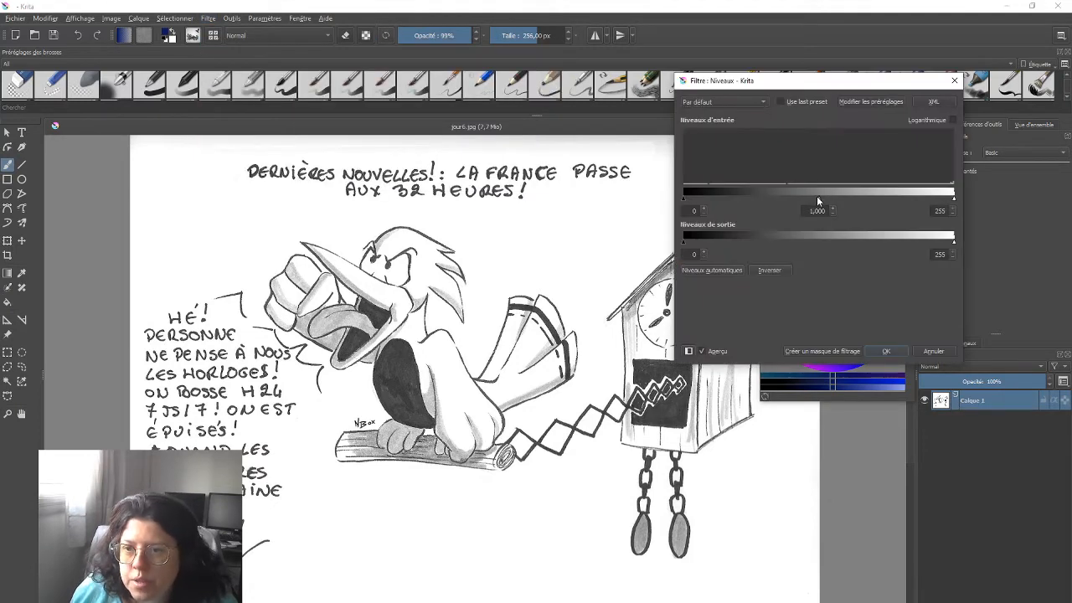
mouse_move(819, 201)
mouse_down()
mouse_move(800, 204)
mouse_move(866, 197)
mouse_up()
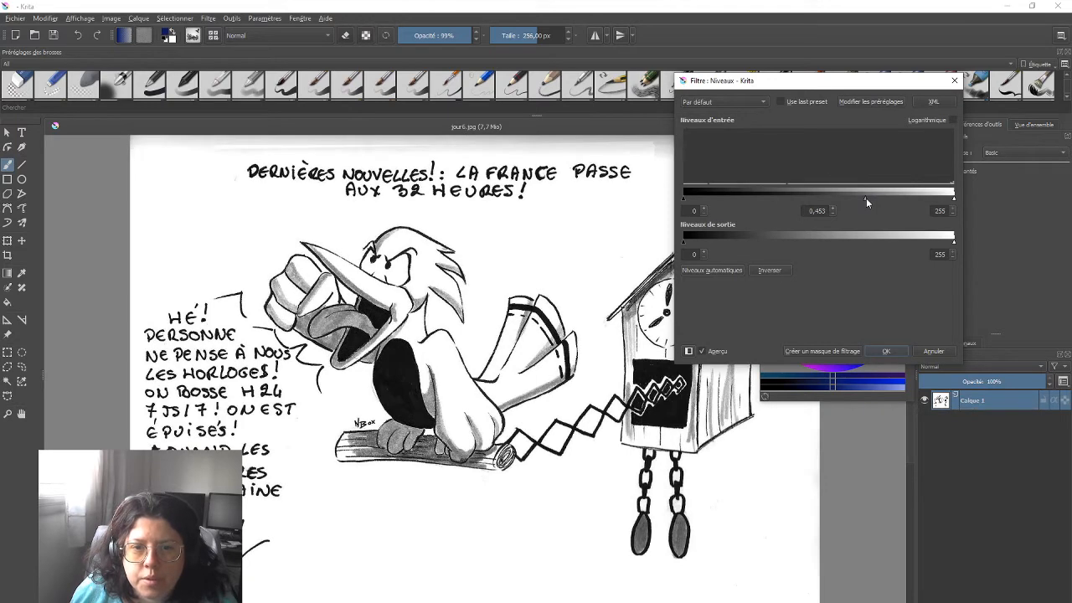
click(886, 351)
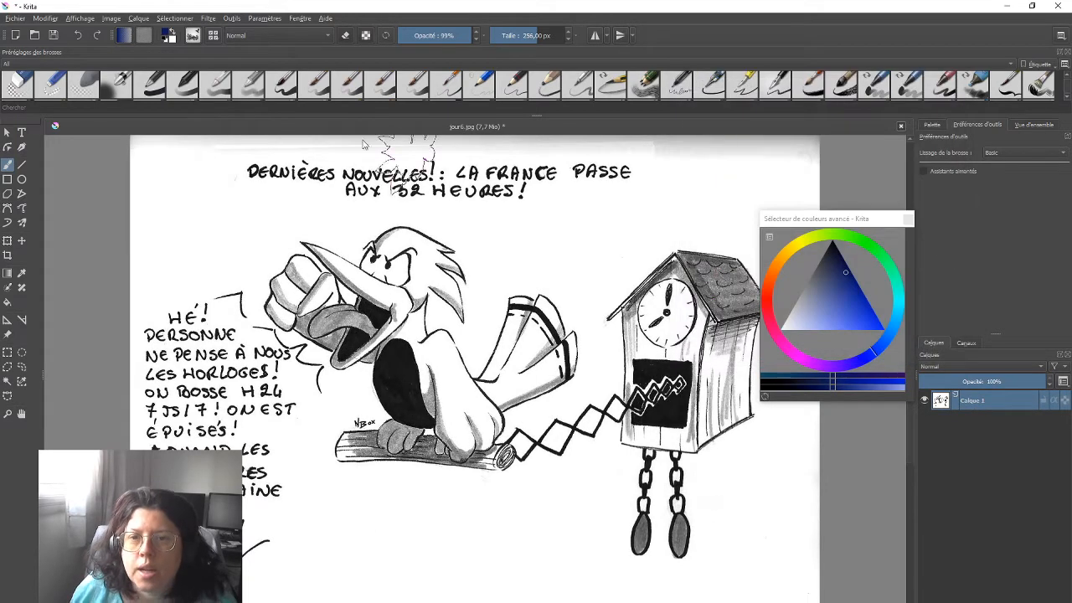
- Select the strip along the page's upper edge and paint over its grey scan shadow in white with a 225,89 px brush
click(8, 352)
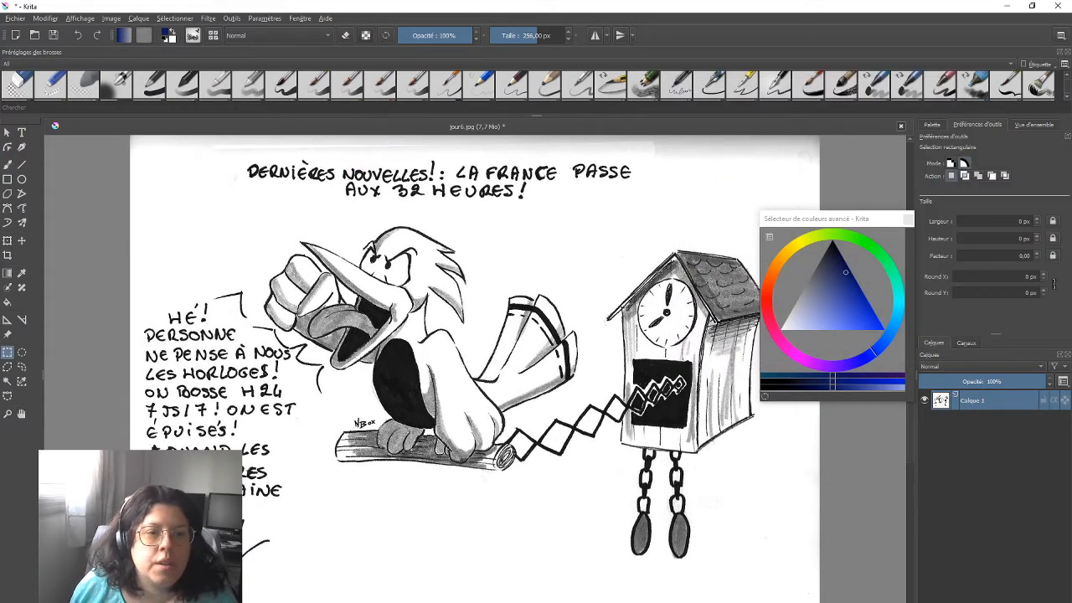
scroll(465, 244, down, 1)
drag(147, 140, 824, 168)
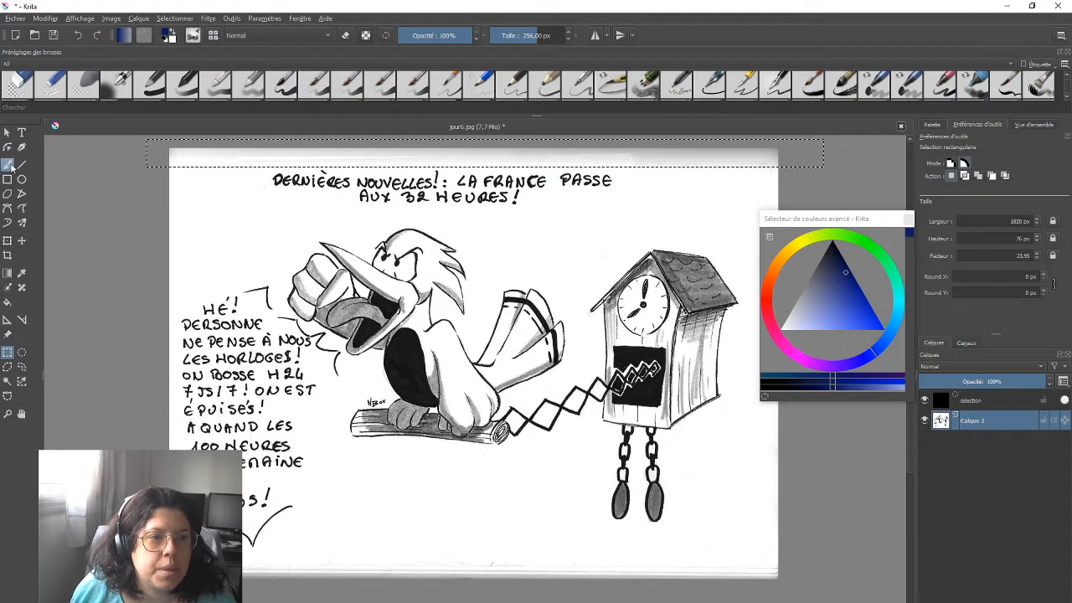
click(8, 164)
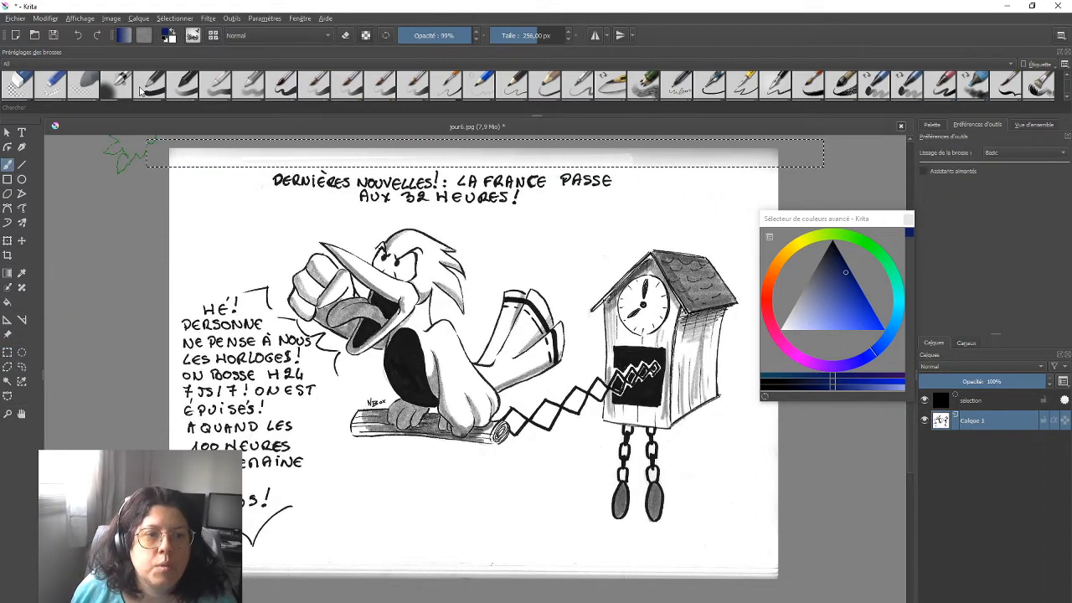
click(144, 87)
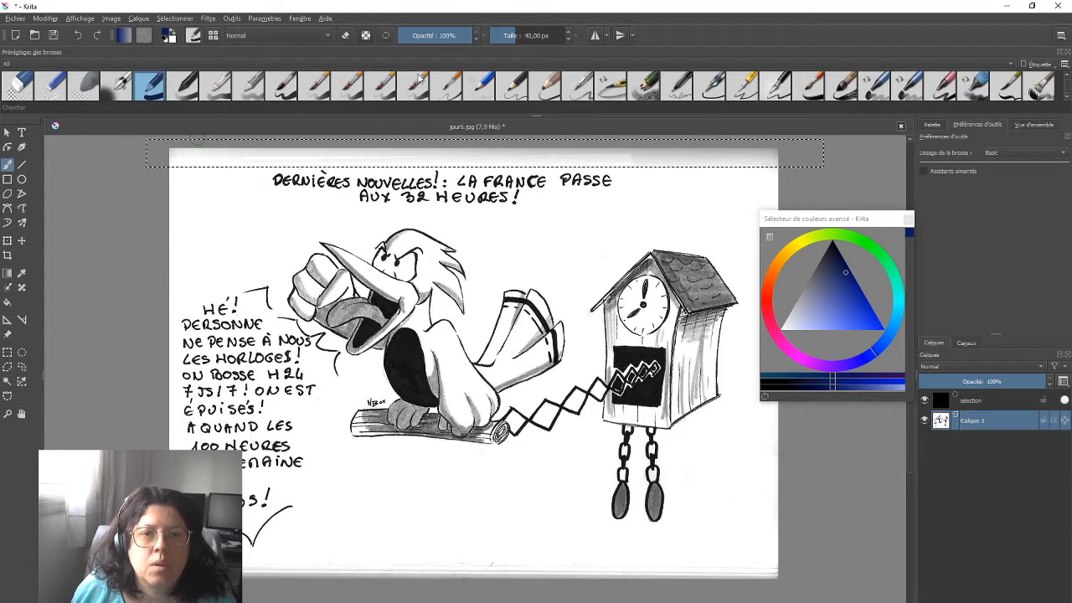
drag(513, 38, 547, 38)
click(782, 329)
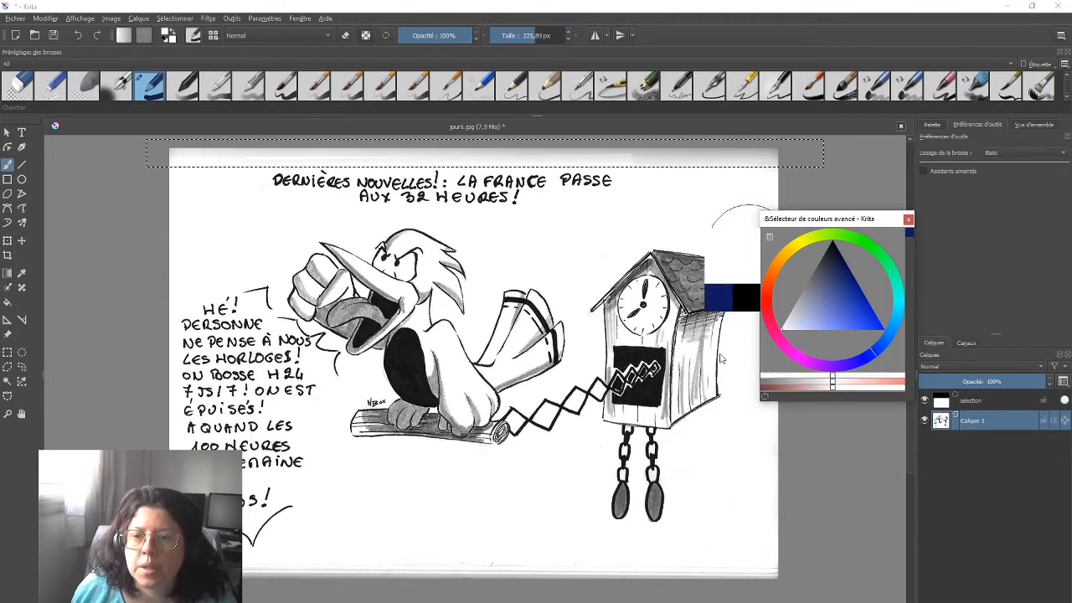
drag(201, 159, 779, 156)
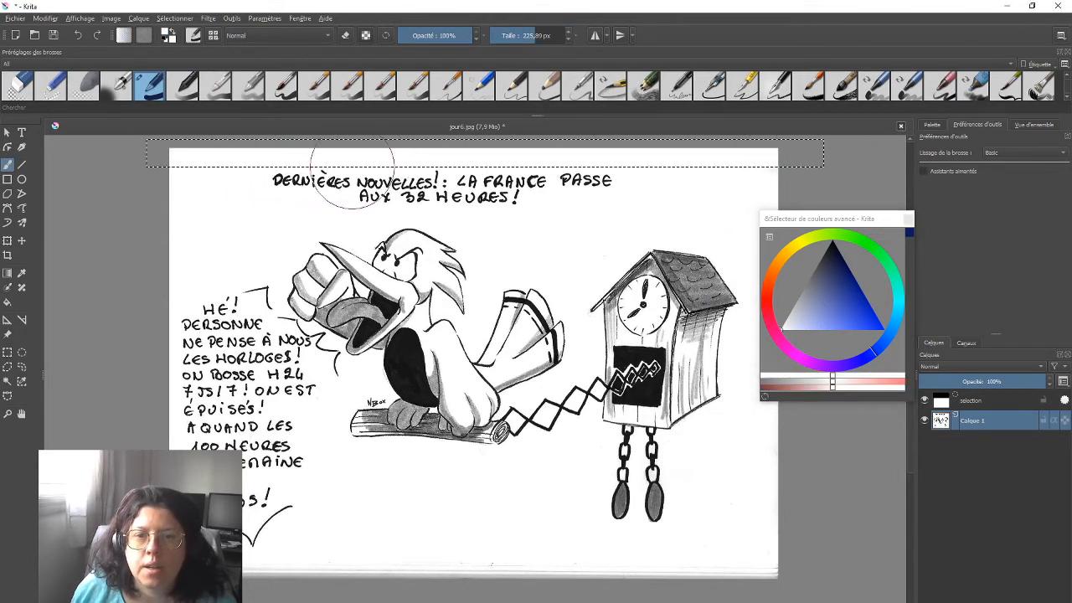
- Clear the selection and brush white over the grey scan shadow along the page's lower edge
click(8, 352)
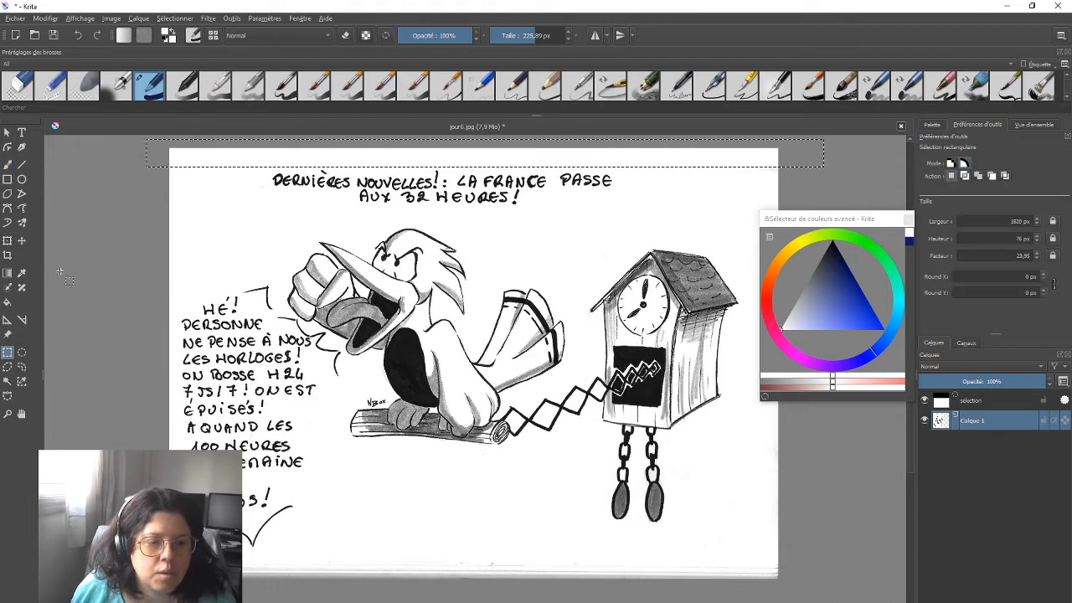
key(ctrl+shift+a)
key(b)
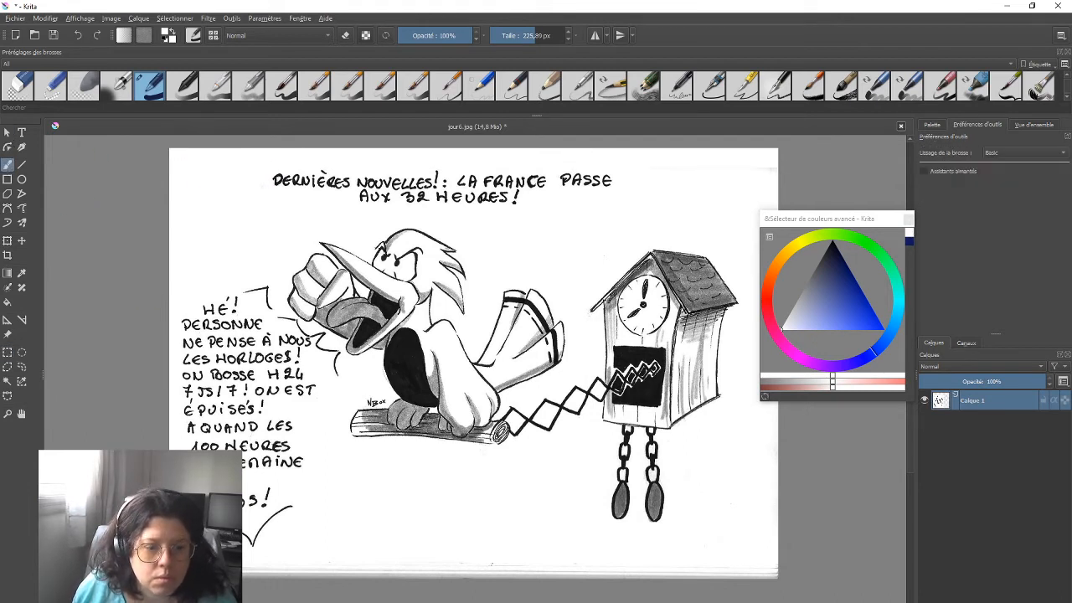
drag(251, 578, 788, 576)
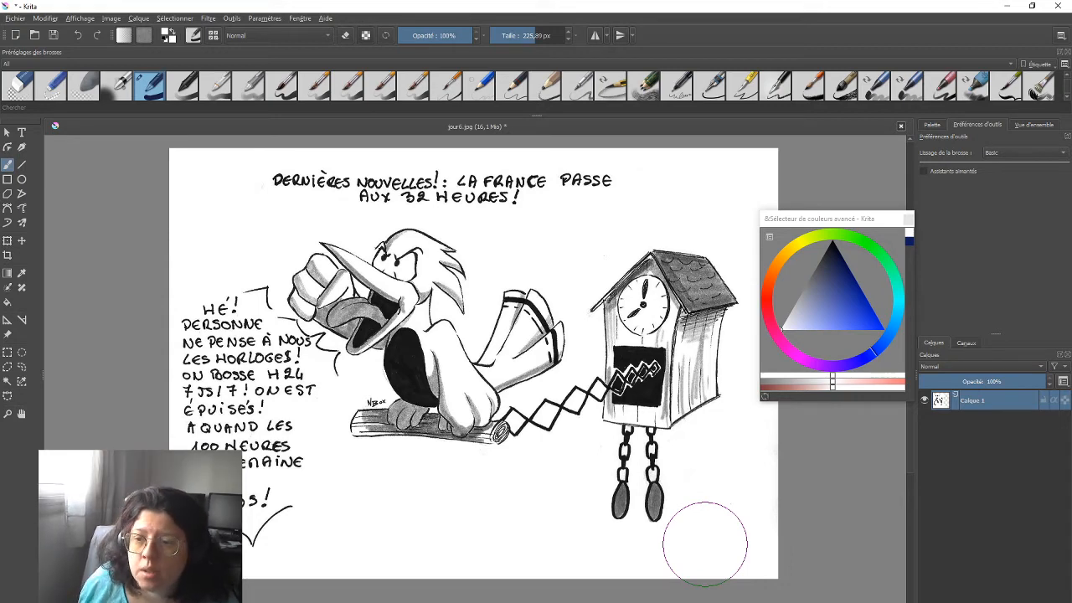
- Look through the blending mode categories and set the drawing layer's blending mode to Multiplier
scroll(705, 543, up, 1)
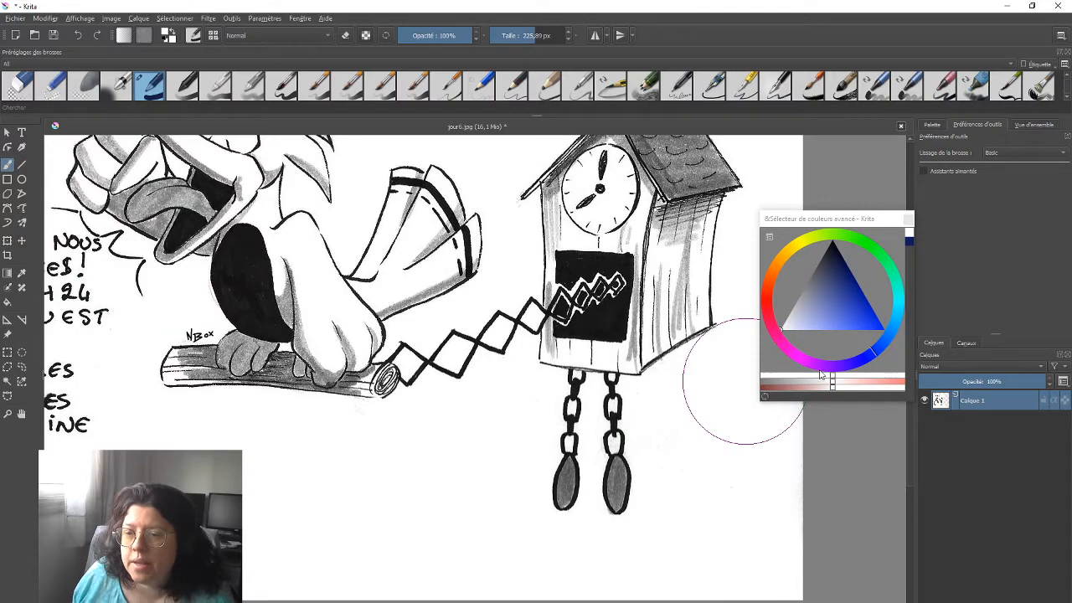
mouse_move(348, 287)
mouse_down()
mouse_move(465, 417)
mouse_move(566, 423)
mouse_move(495, 416)
mouse_up()
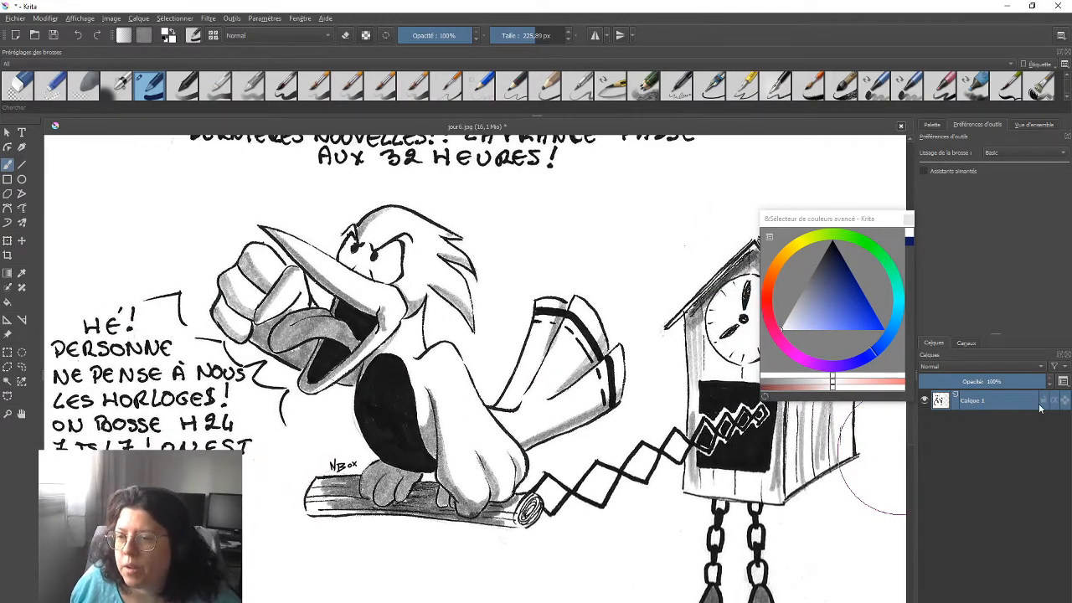
click(930, 364)
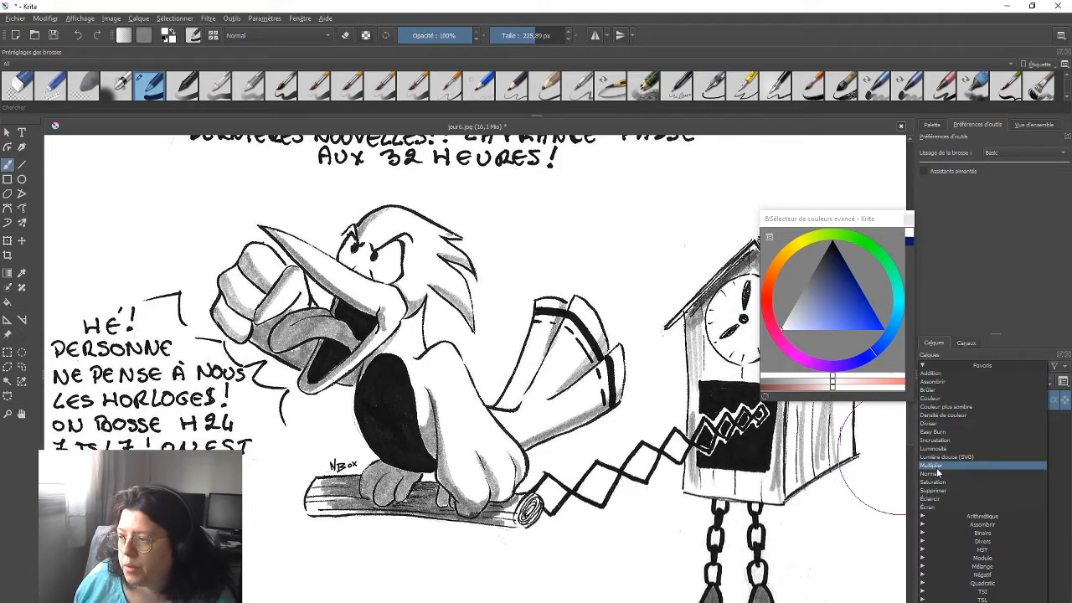
click(924, 534)
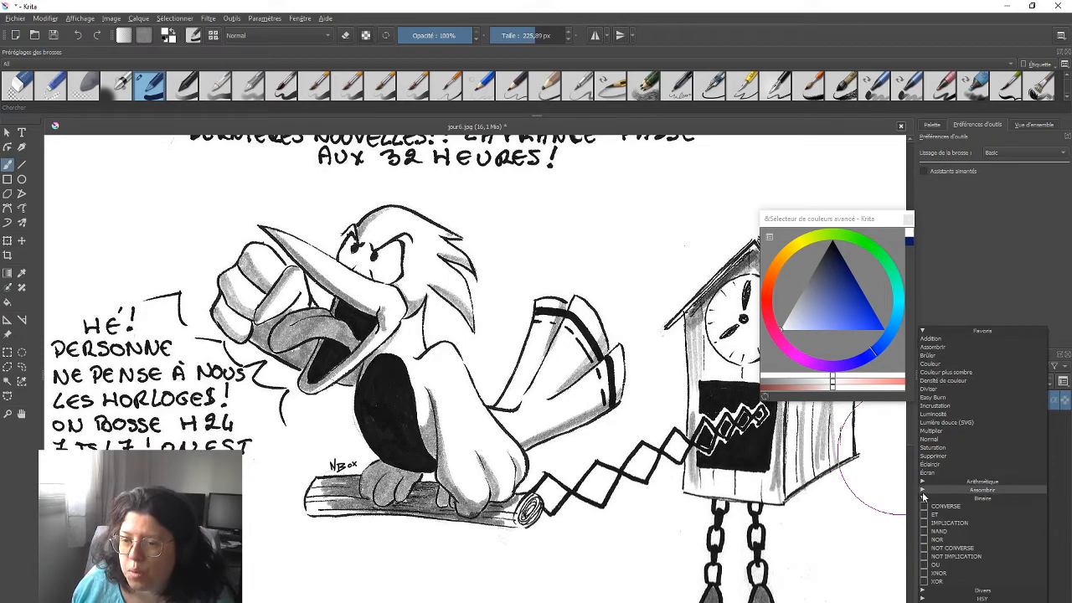
click(925, 492)
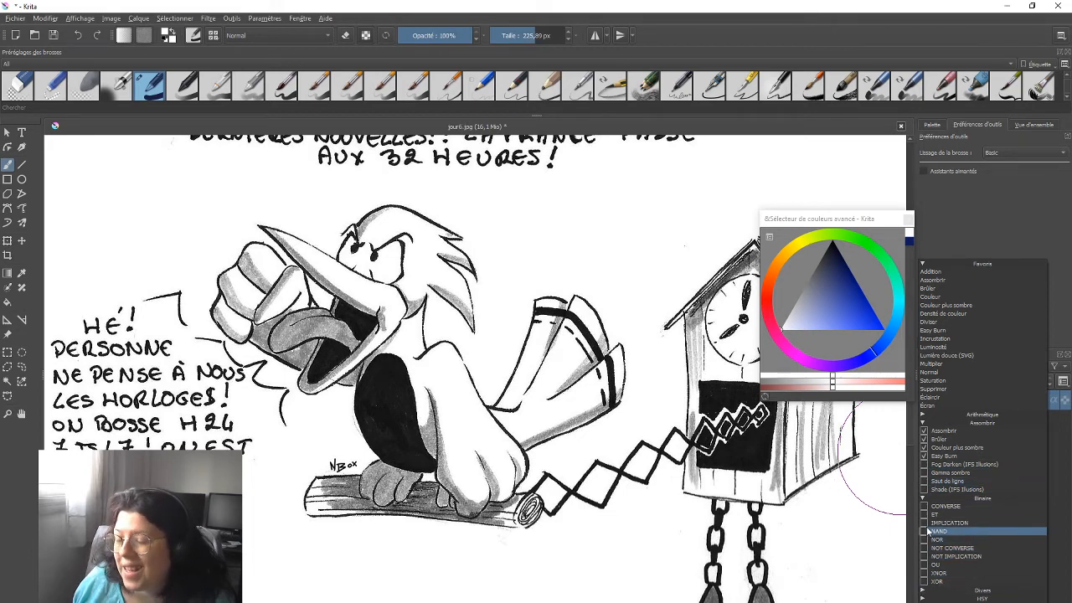
click(924, 499)
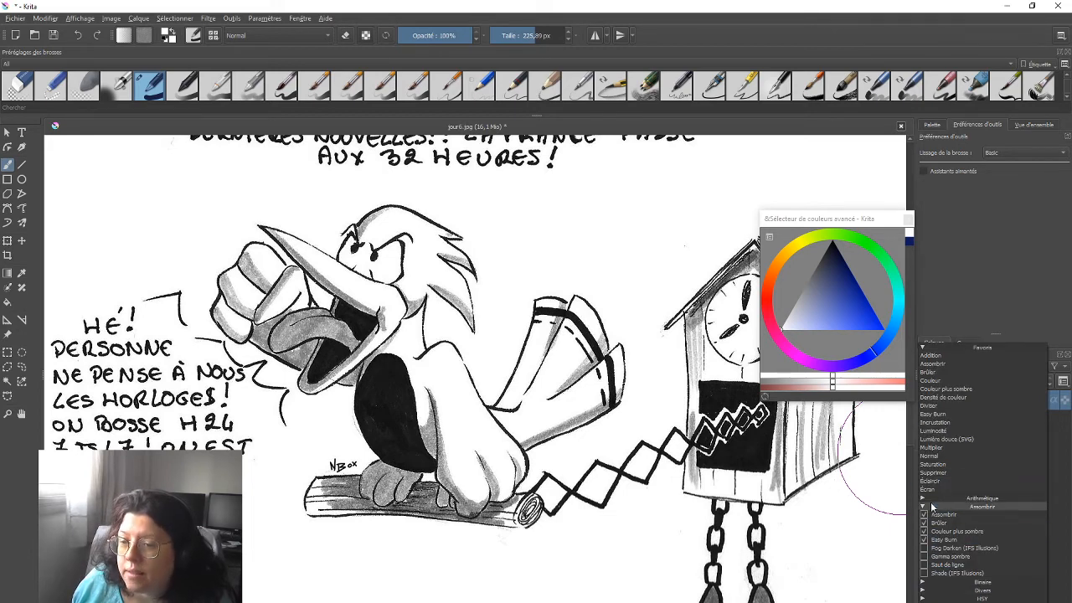
click(927, 506)
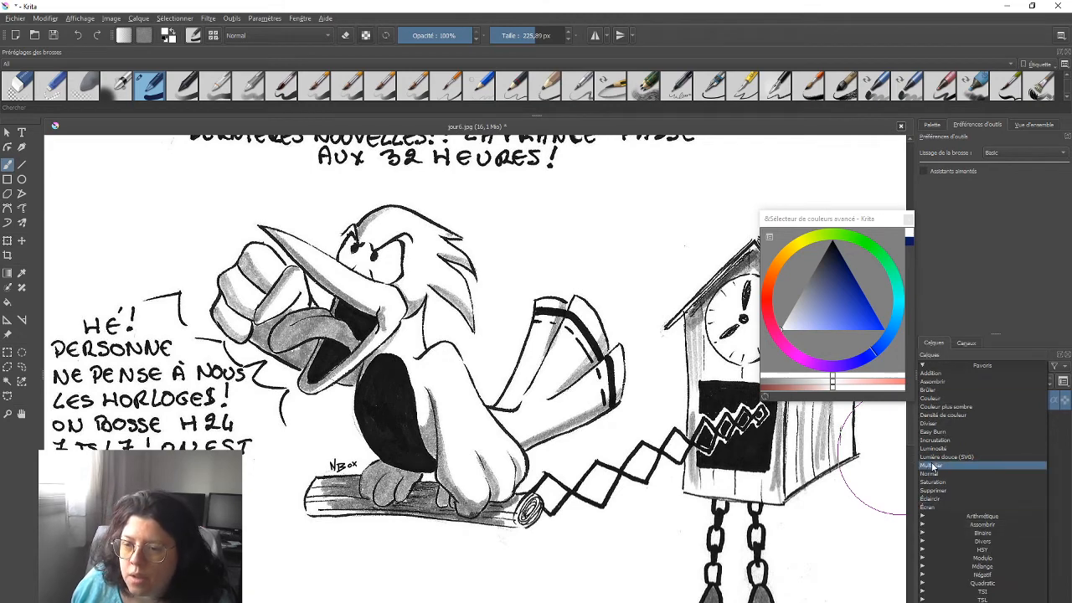
click(934, 467)
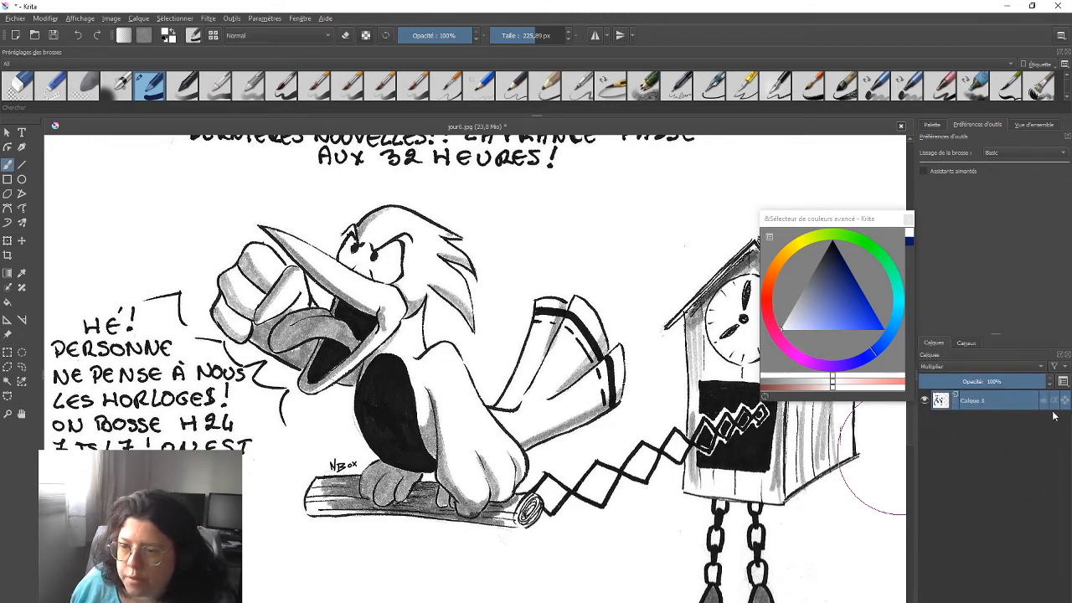
- Rename the drawing layer lineart and lock it
double_click(970, 400)
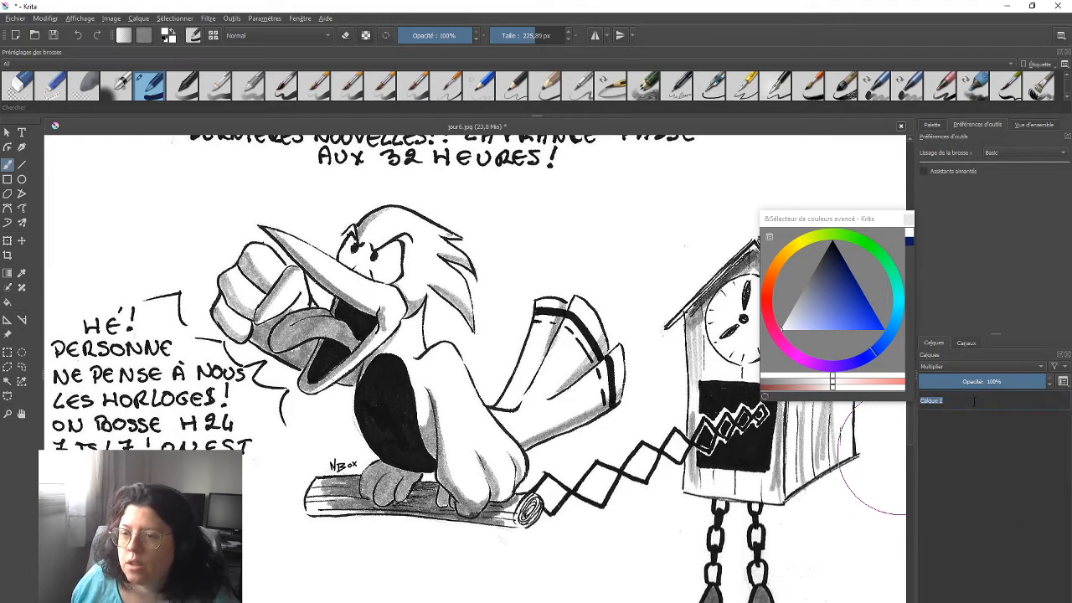
key(BackSpace)
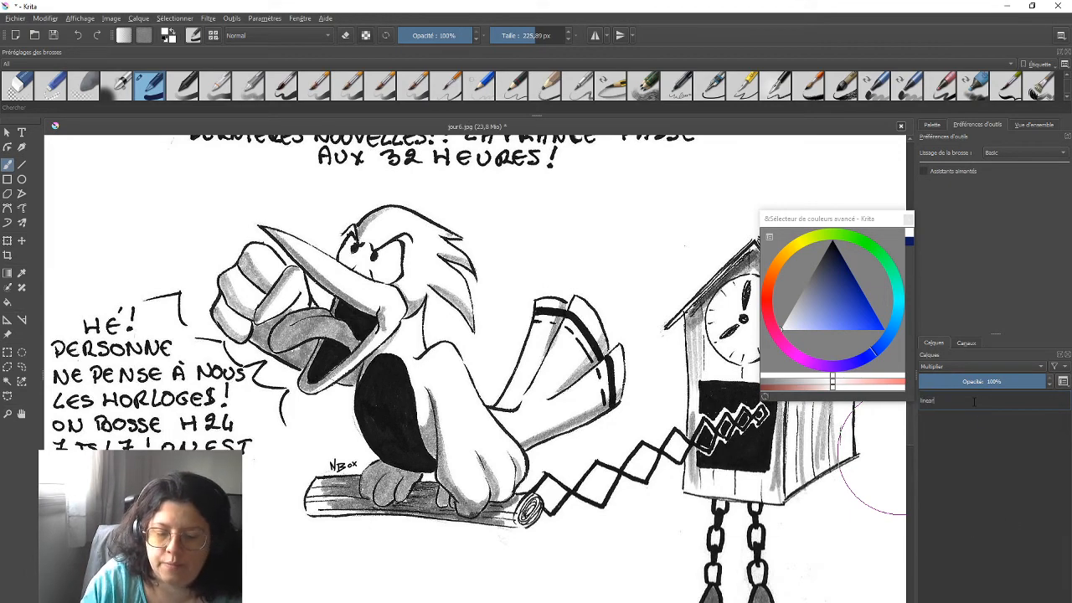
key(Return)
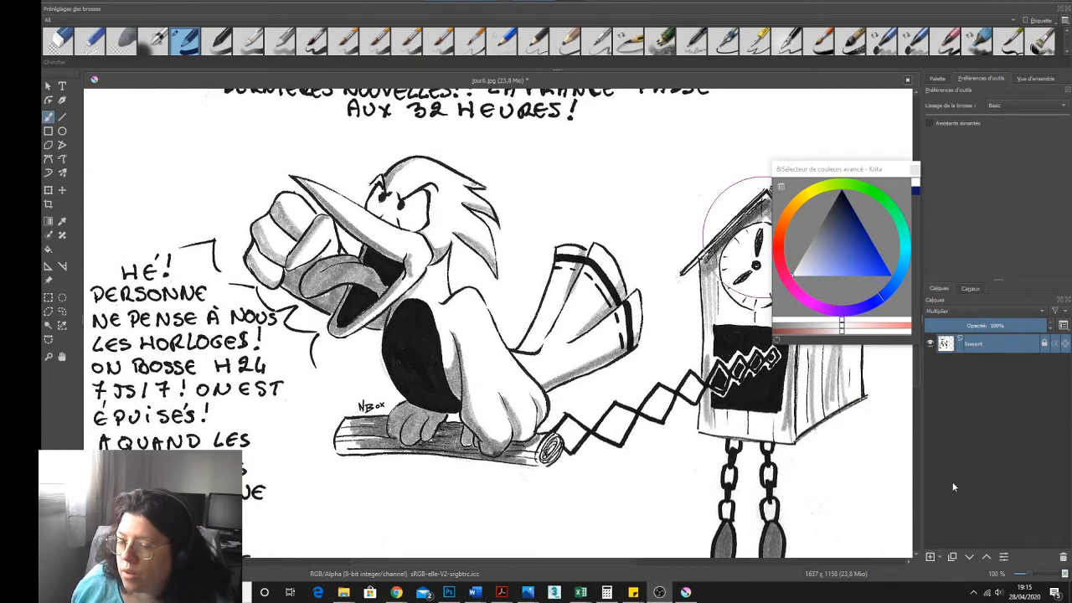
- Add a new paint layer beneath the lineart layer and name it couleur
click(929, 557)
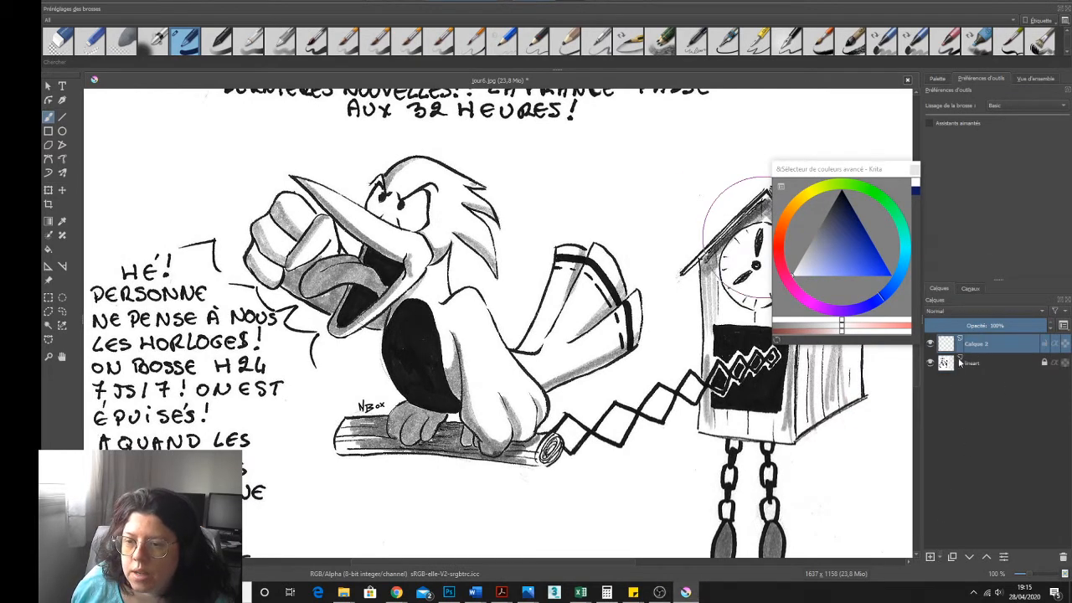
mouse_move(997, 348)
mouse_down()
mouse_move(995, 397)
mouse_move(997, 362)
mouse_up()
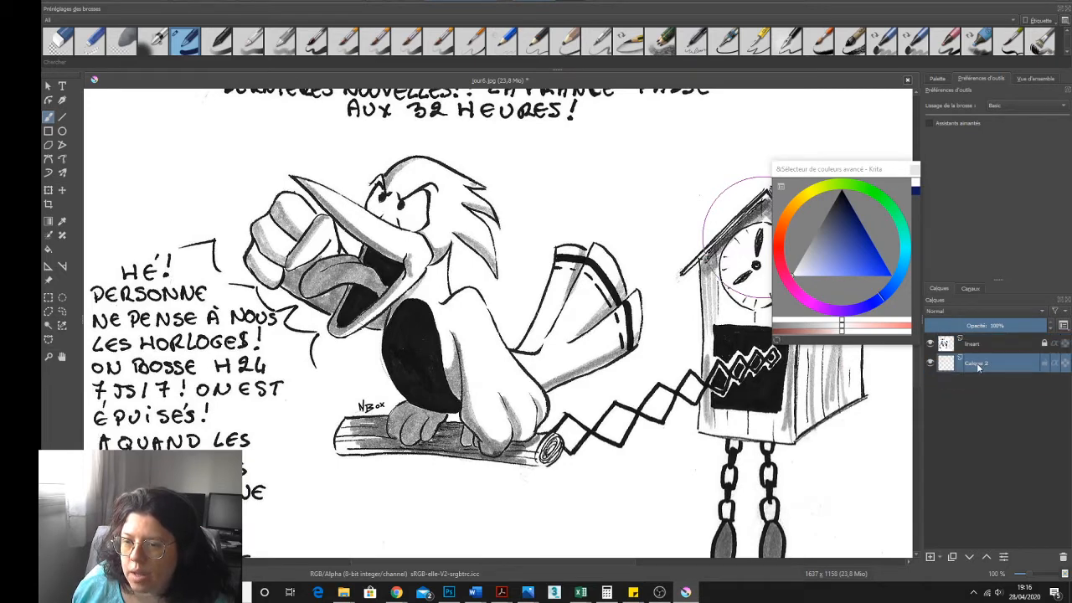
double_click(977, 363)
text(co)
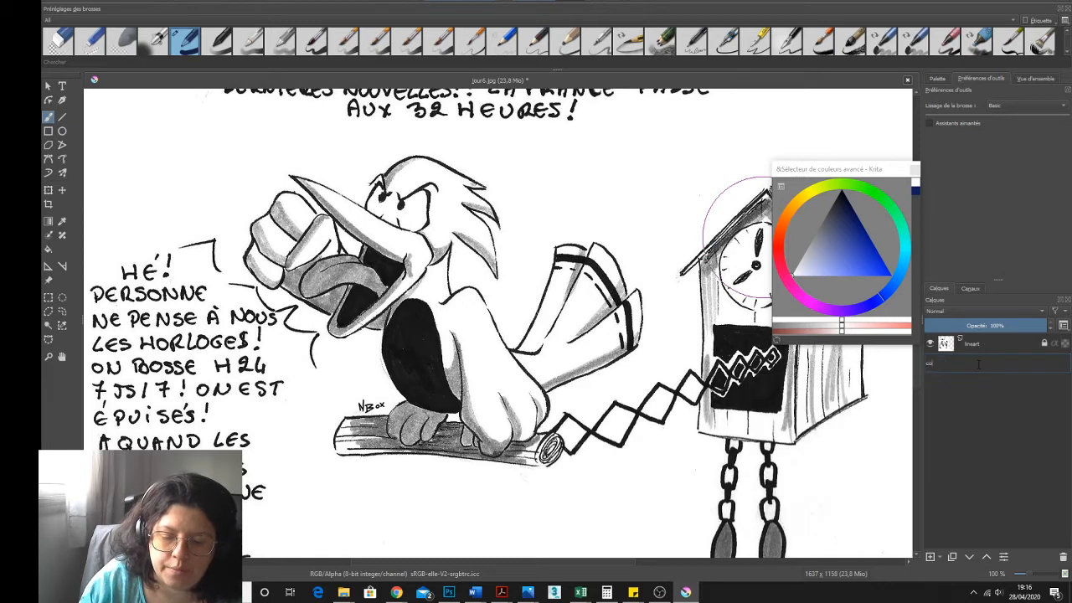
text(uleur)
key(Return)
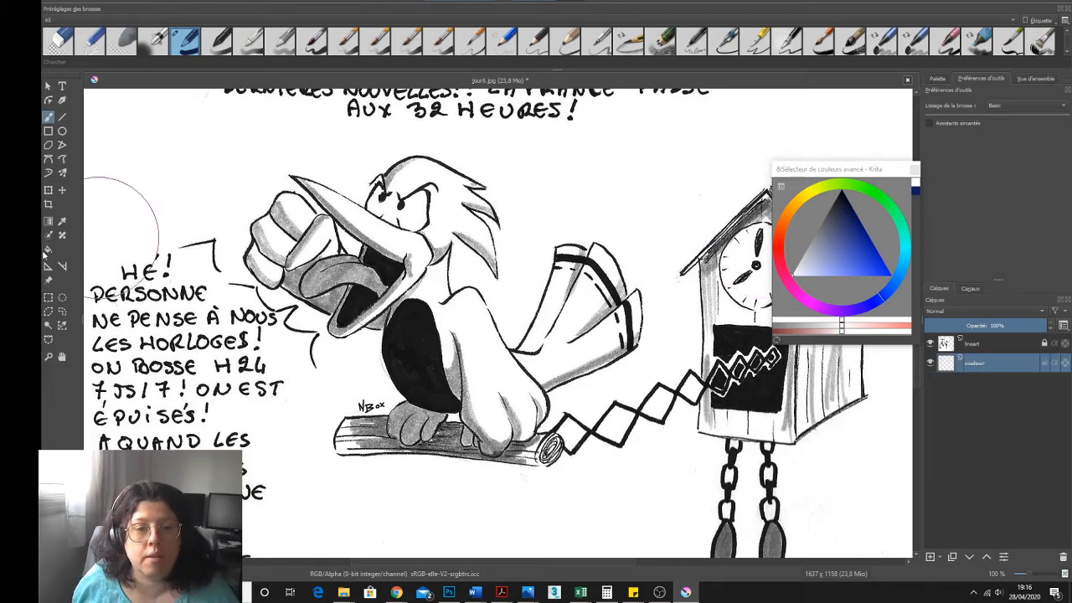
- Choose an ink brush preset and a dark blue colour for painting the bird's body
click(49, 357)
click(456, 327)
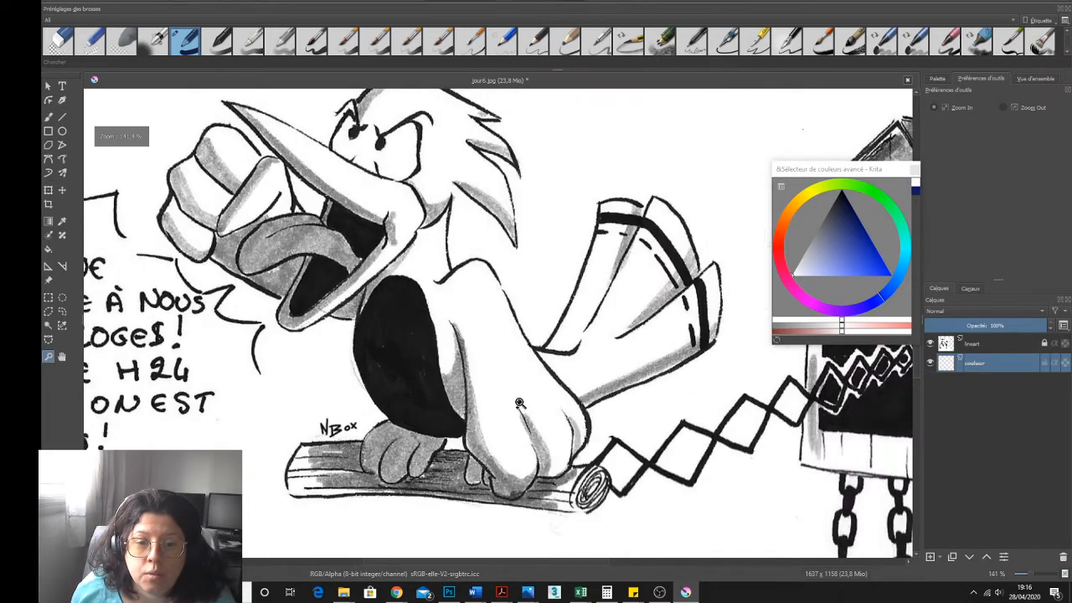
click(518, 400)
click(48, 117)
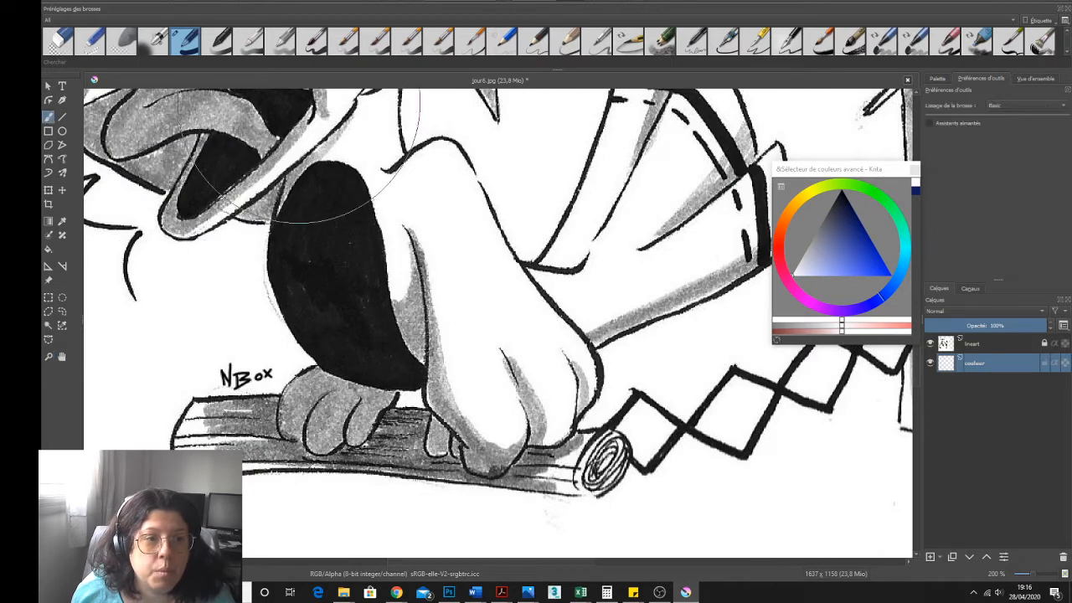
click(316, 44)
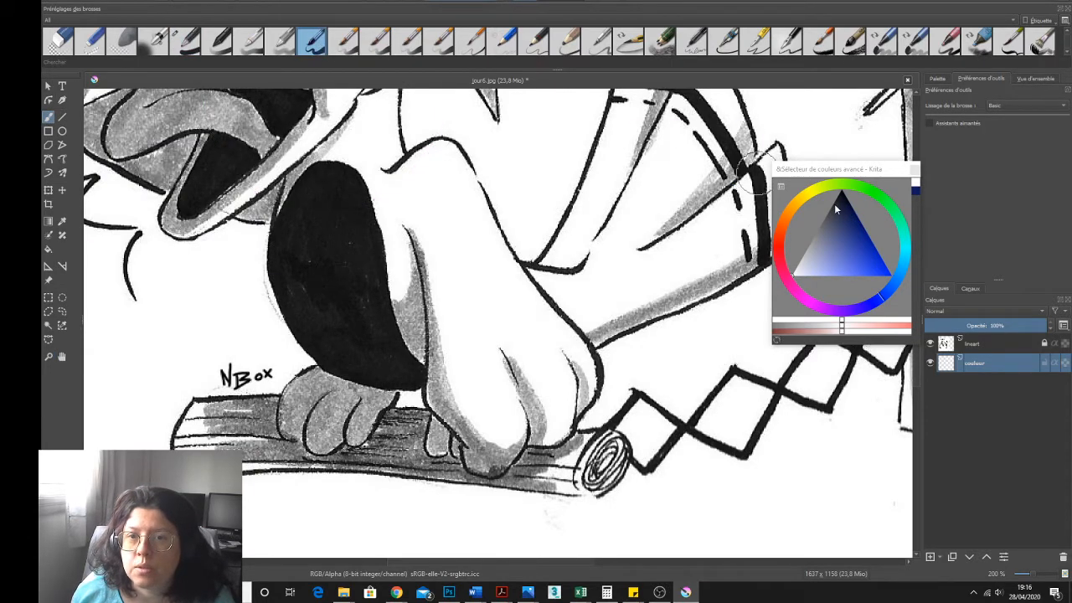
drag(843, 232, 870, 239)
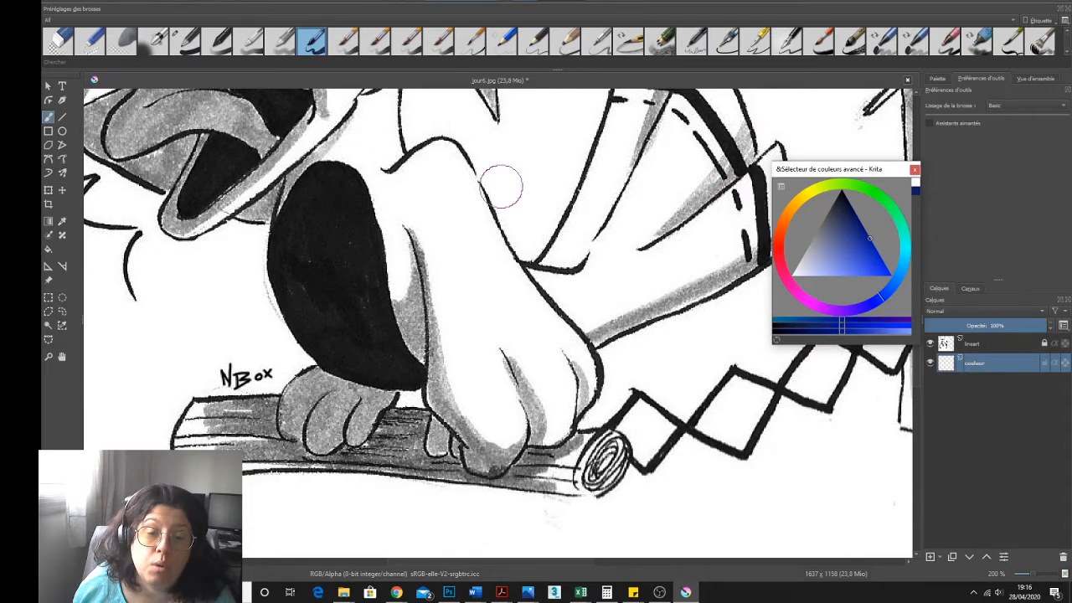
scroll(494, 170, down, 1)
scroll(495, 170, up, 1)
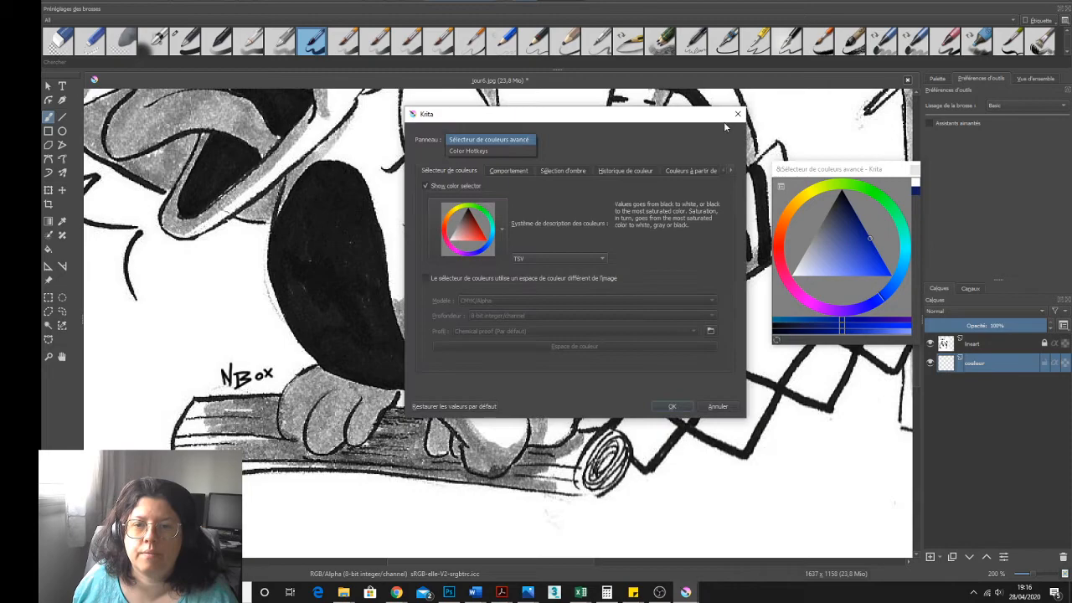
click(737, 114)
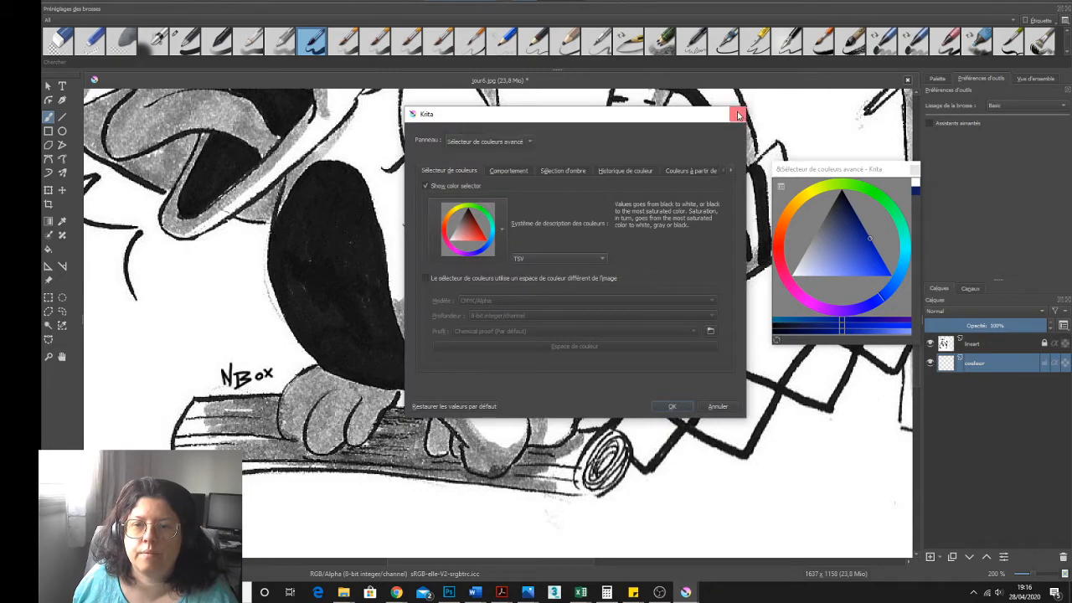
click(737, 114)
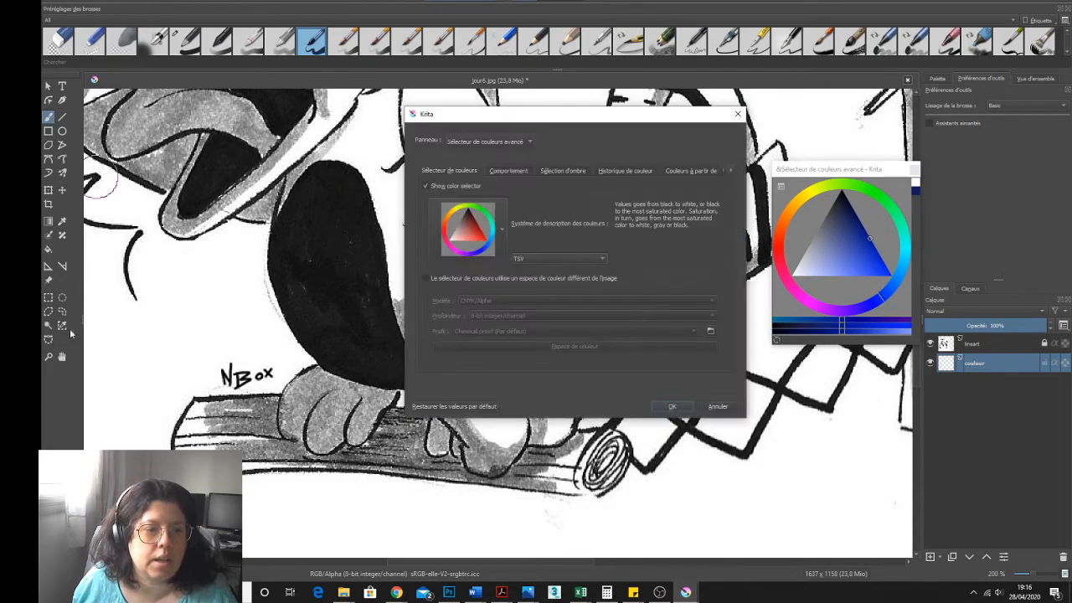
click(716, 406)
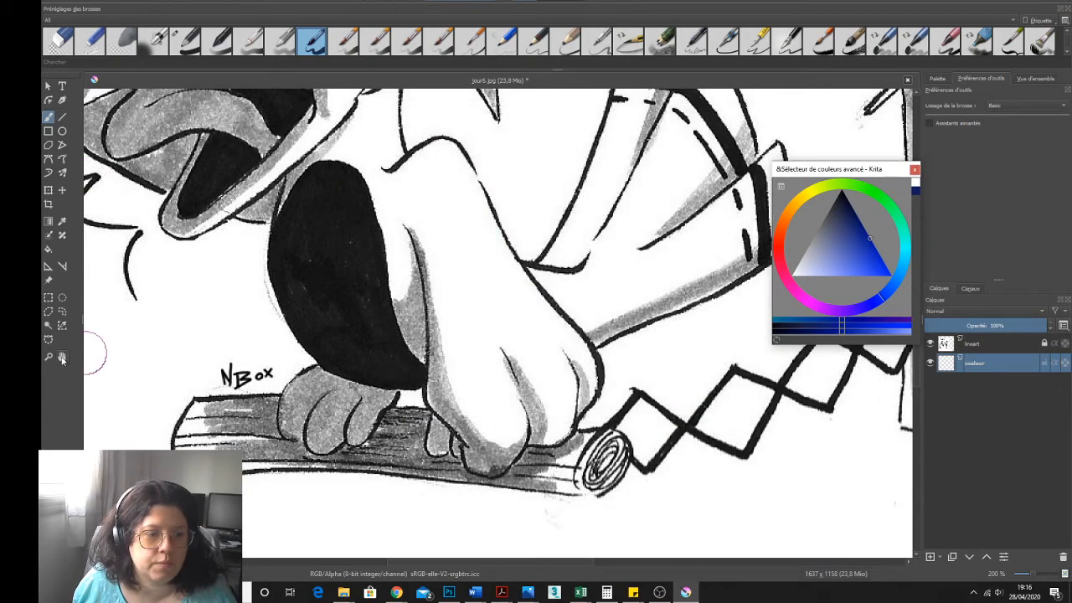
- Paint a dark blue border just inside the lineart along the bird's neck, back and folded wing on the couleur layer
click(61, 356)
mouse_move(405, 142)
mouse_down()
mouse_move(496, 262)
mouse_move(490, 247)
mouse_up()
key(b)
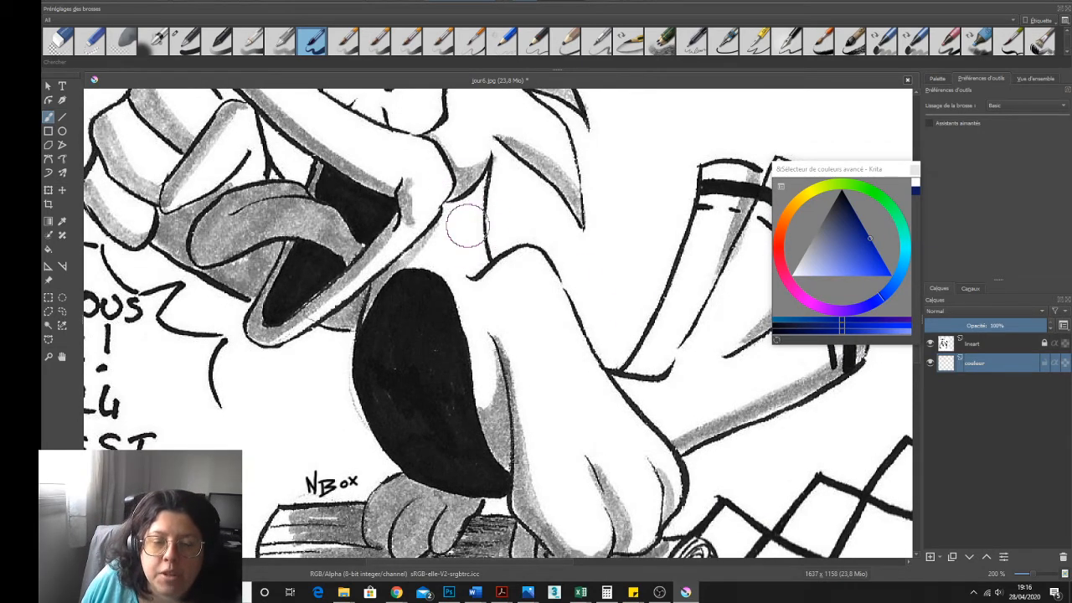
mouse_move(474, 191)
mouse_down()
mouse_move(476, 238)
mouse_move(483, 155)
mouse_move(480, 241)
mouse_move(479, 228)
mouse_move(493, 281)
mouse_move(528, 252)
mouse_up()
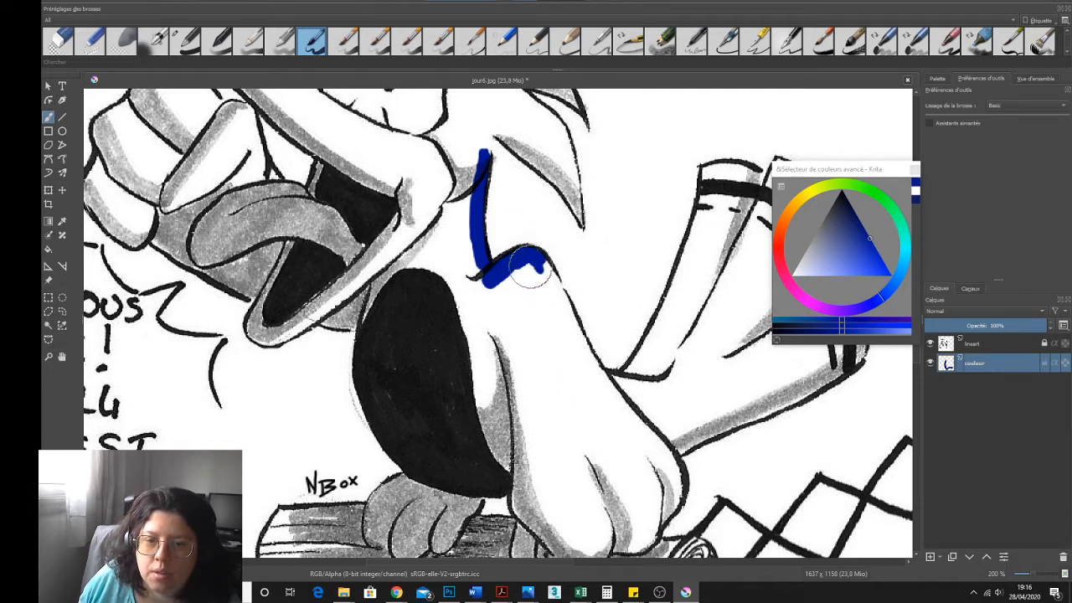
mouse_move(540, 260)
mouse_down()
mouse_move(585, 343)
mouse_move(564, 298)
mouse_move(667, 450)
mouse_move(640, 417)
mouse_move(664, 501)
mouse_up()
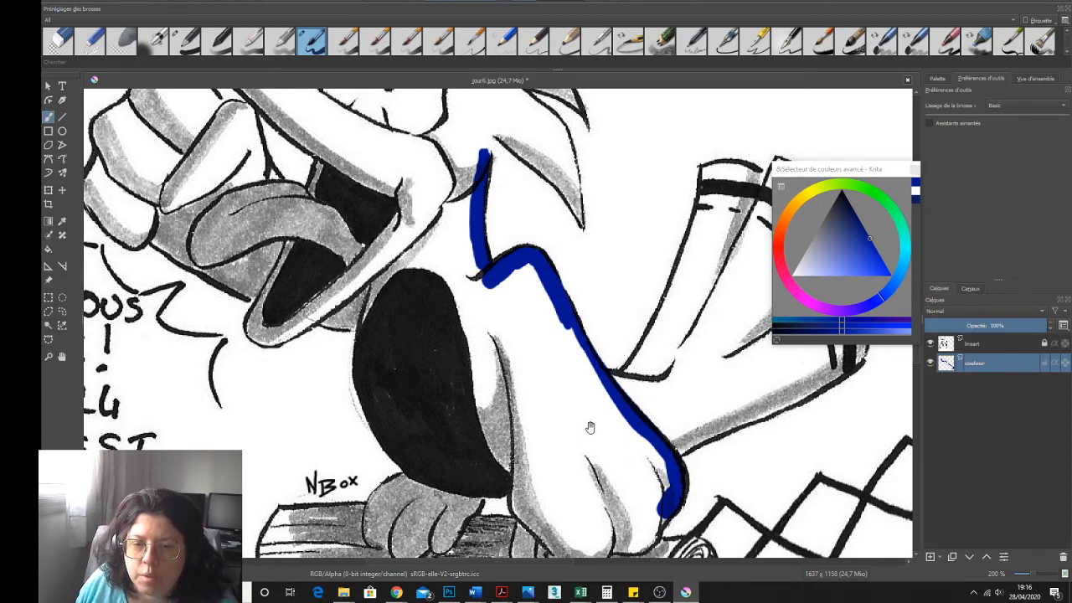
drag(591, 427, 595, 282)
mouse_move(663, 364)
mouse_down()
mouse_move(634, 405)
mouse_move(651, 392)
mouse_move(635, 410)
mouse_move(645, 408)
mouse_move(601, 406)
mouse_move(627, 414)
mouse_move(611, 406)
mouse_move(559, 431)
mouse_up()
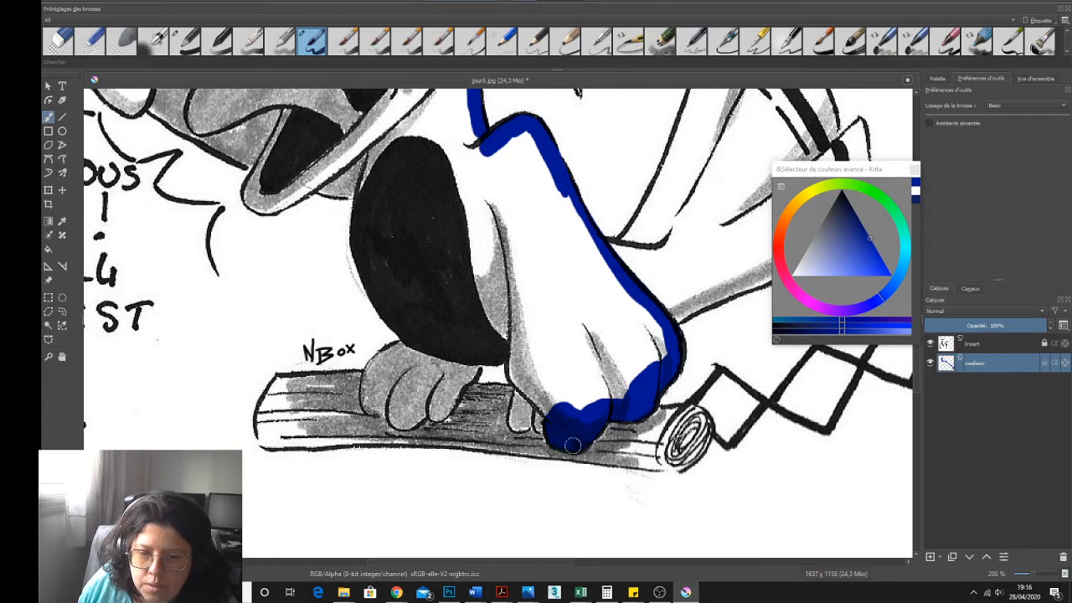
mouse_move(518, 264)
mouse_down()
mouse_move(529, 336)
mouse_move(490, 274)
mouse_move(499, 323)
mouse_move(511, 339)
mouse_move(513, 317)
mouse_move(518, 381)
mouse_move(545, 400)
mouse_move(549, 387)
mouse_up()
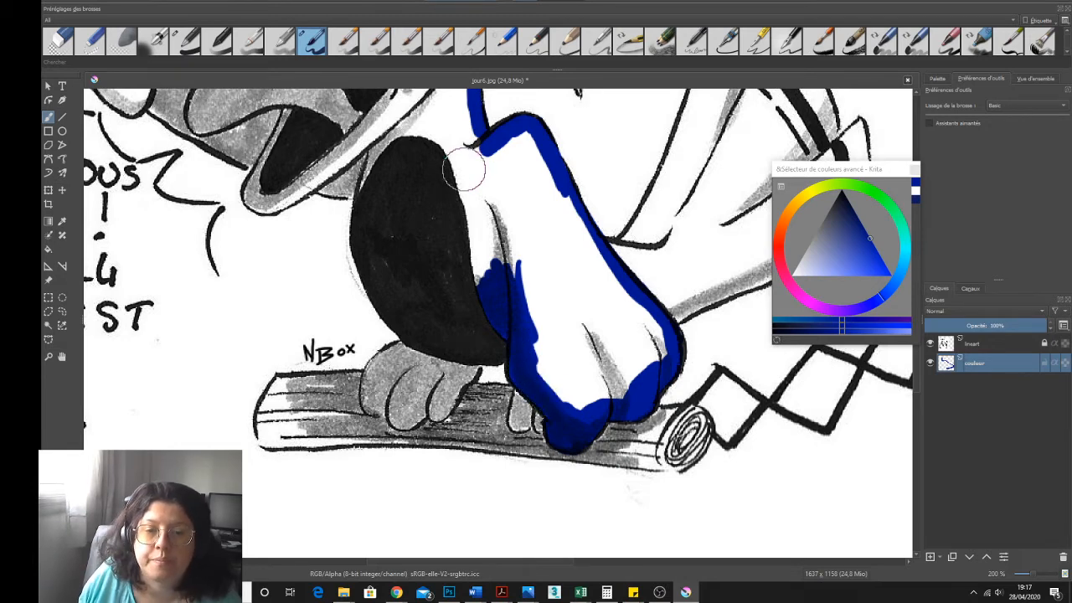
- Paint the bird's chest, belly and the area beside the wing solid dark blue, staying within the outlines
drag(475, 213, 508, 333)
mouse_move(508, 174)
mouse_down()
mouse_move(482, 214)
mouse_move(498, 185)
mouse_move(408, 285)
mouse_move(476, 221)
mouse_move(472, 291)
mouse_move(488, 298)
mouse_move(507, 272)
mouse_move(498, 290)
mouse_move(515, 397)
mouse_move(482, 422)
mouse_move(496, 344)
mouse_move(452, 296)
mouse_move(426, 375)
mouse_move(422, 367)
mouse_move(435, 432)
mouse_move(462, 429)
mouse_move(433, 431)
mouse_move(470, 464)
mouse_move(526, 465)
mouse_move(528, 453)
mouse_move(501, 437)
mouse_move(511, 476)
mouse_move(426, 440)
mouse_up()
mouse_move(406, 380)
mouse_down()
mouse_move(422, 431)
mouse_move(392, 348)
mouse_move(408, 383)
mouse_up()
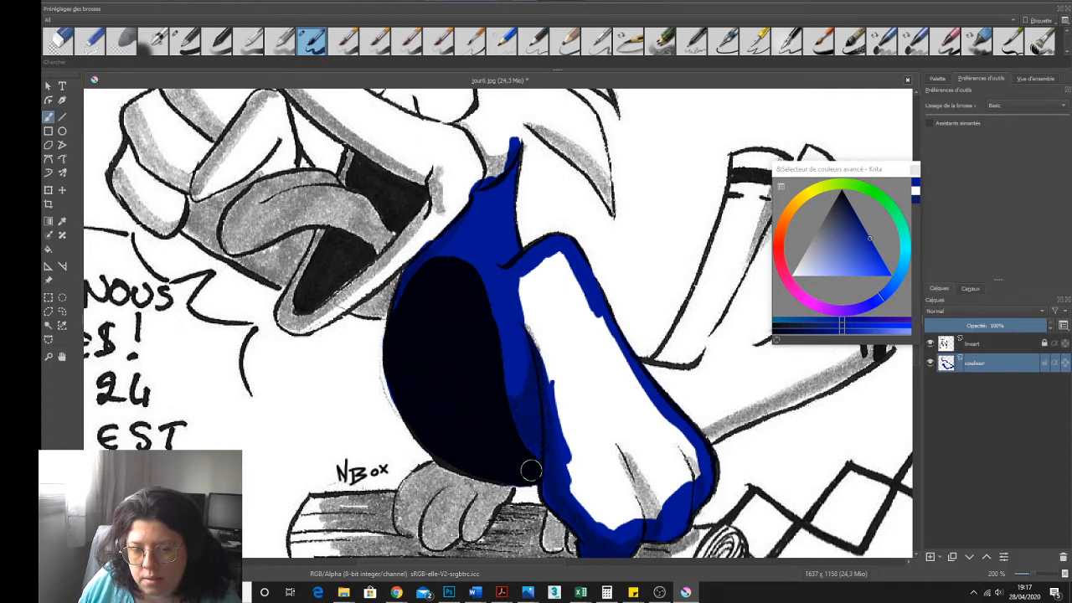
drag(445, 437, 453, 438)
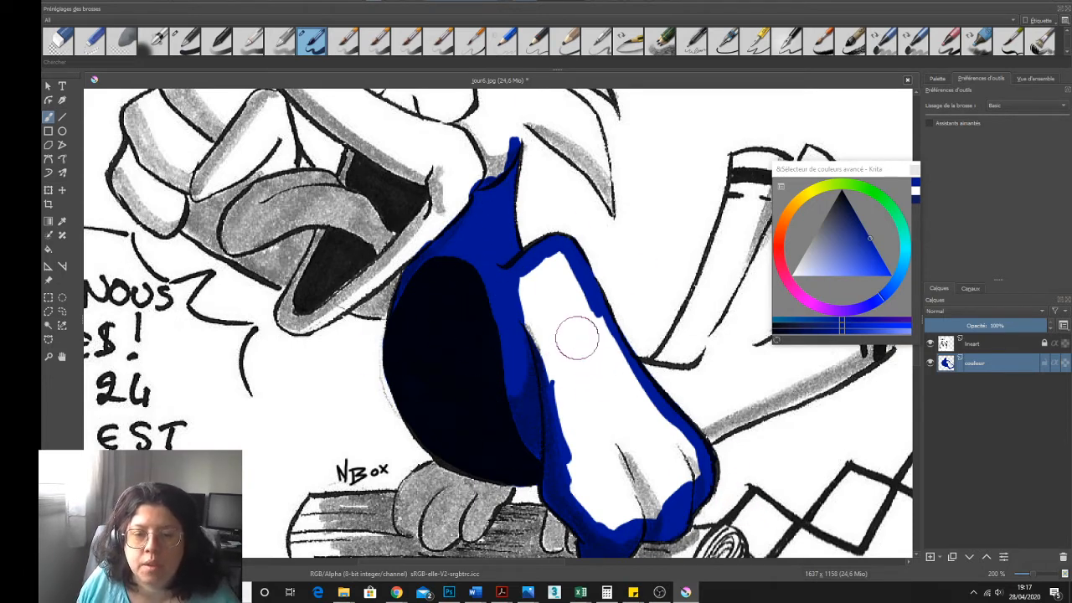
- Fill the unpainted interior of the blue-bordered wing with the same dark blue
click(49, 249)
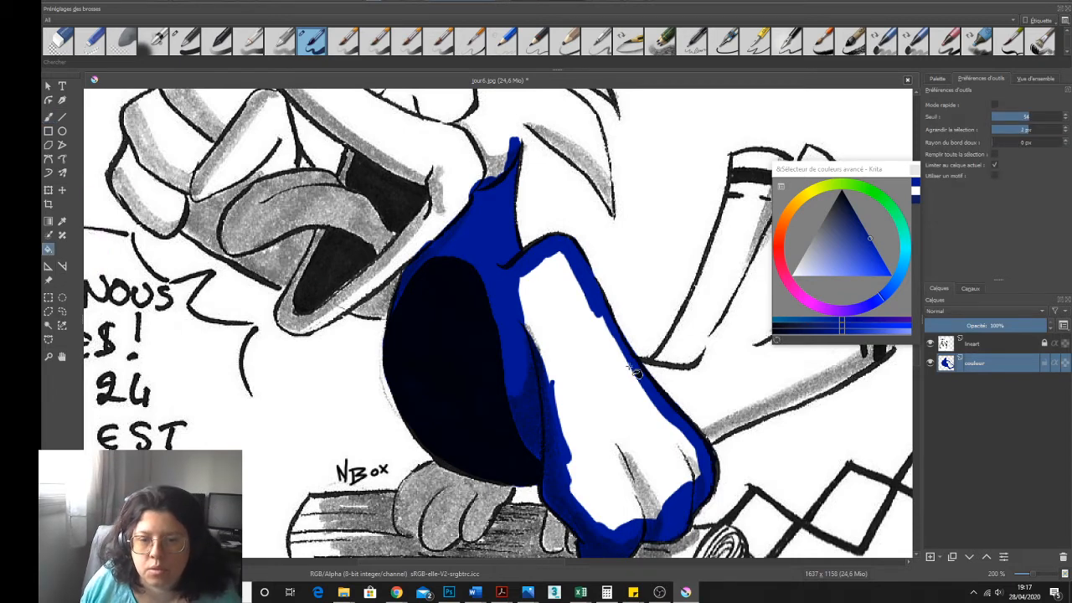
click(641, 429)
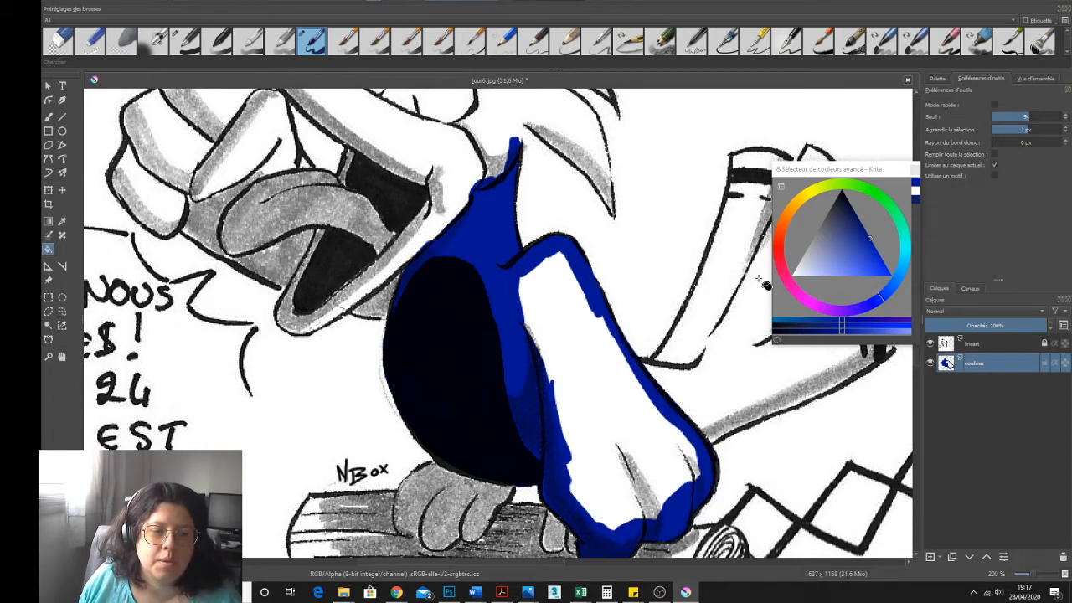
click(644, 432)
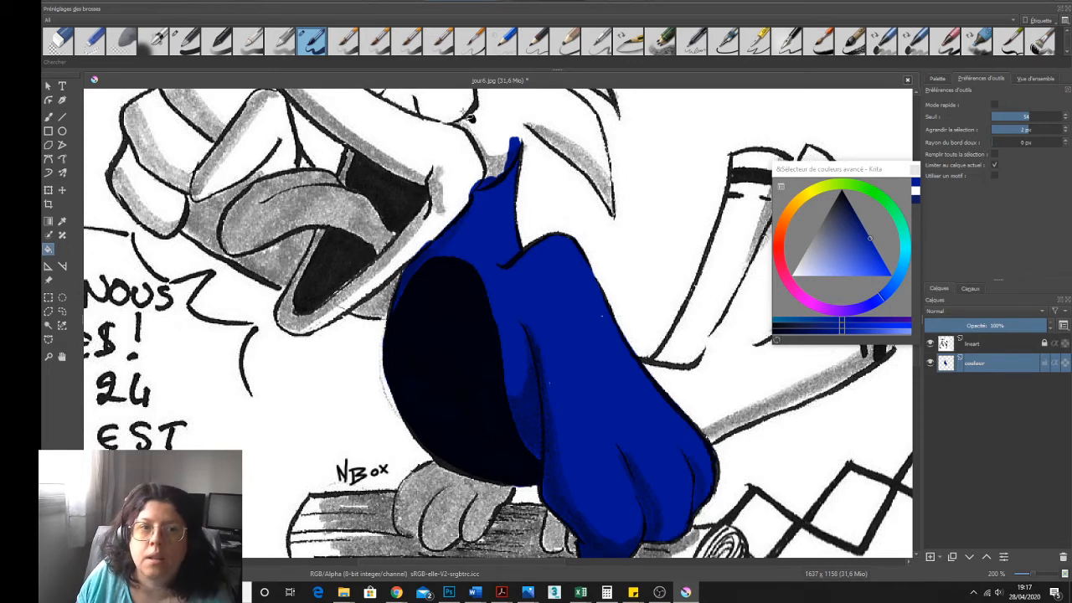
click(332, 0)
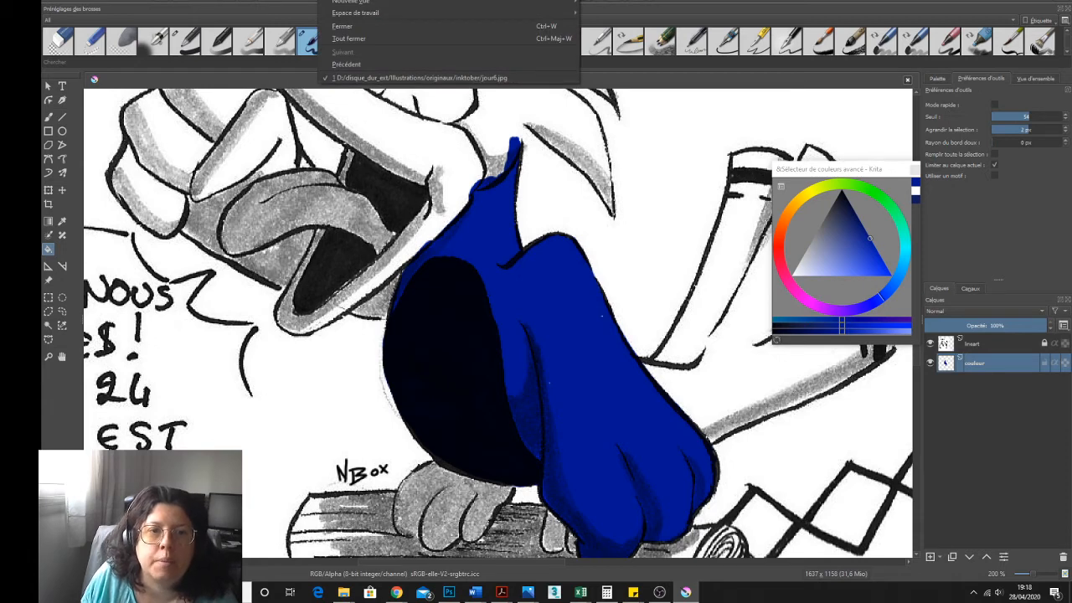
mouse_move(298, 0)
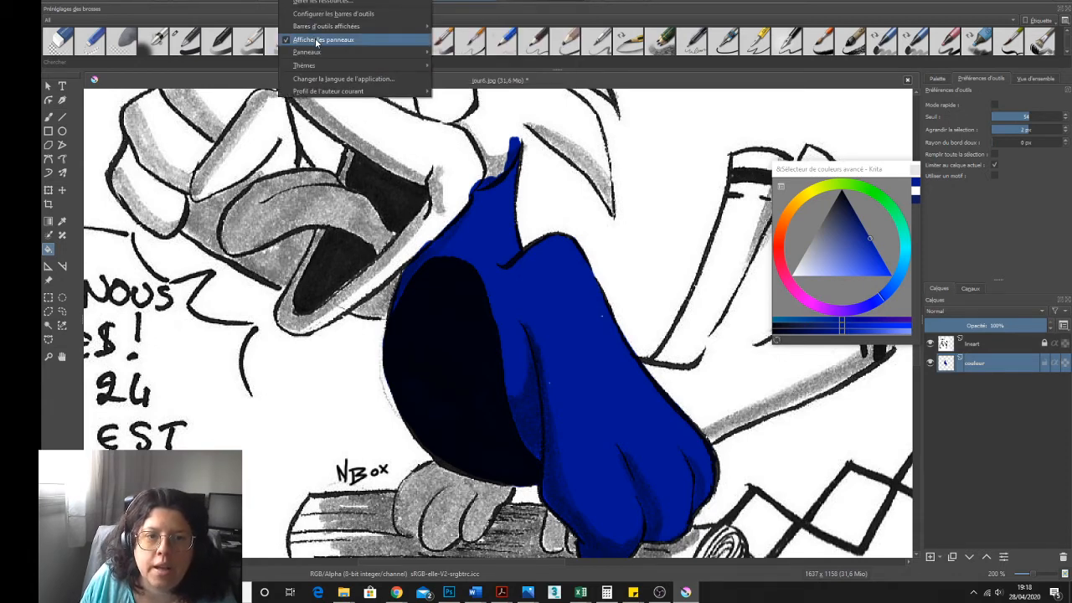
mouse_move(317, 52)
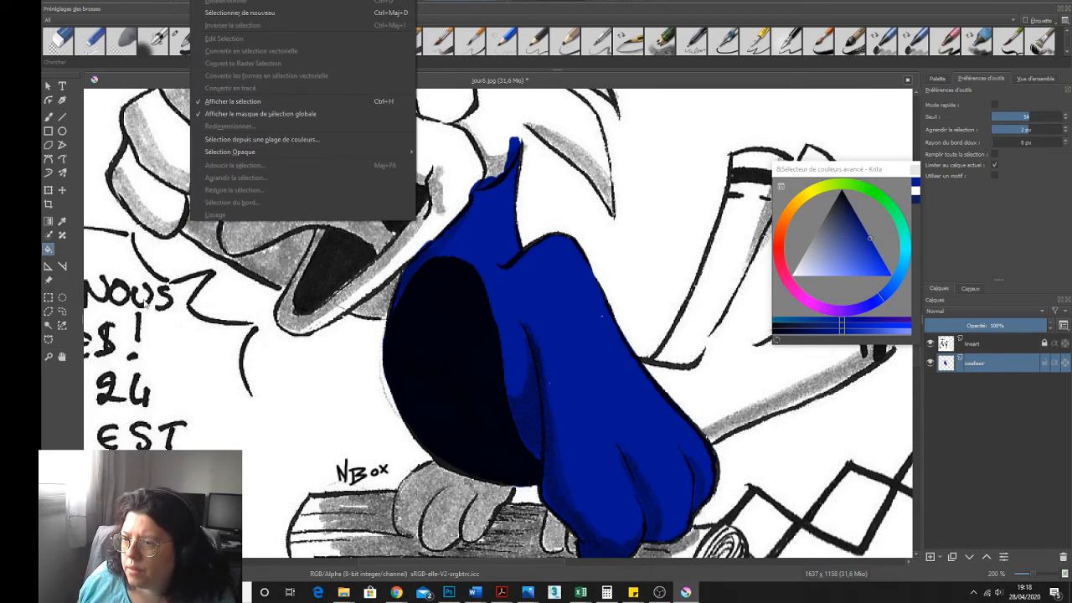
click(47, 281)
click(47, 281)
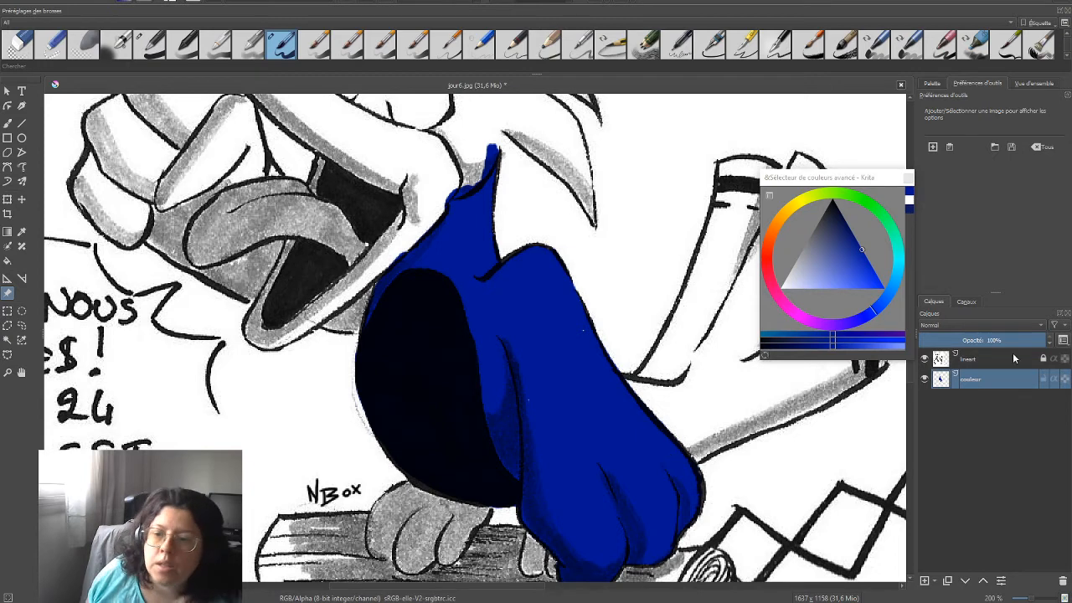
- Hide the couleur layer and select the white area of the bird's body and wing on the lineart layer by contiguous colour
click(925, 380)
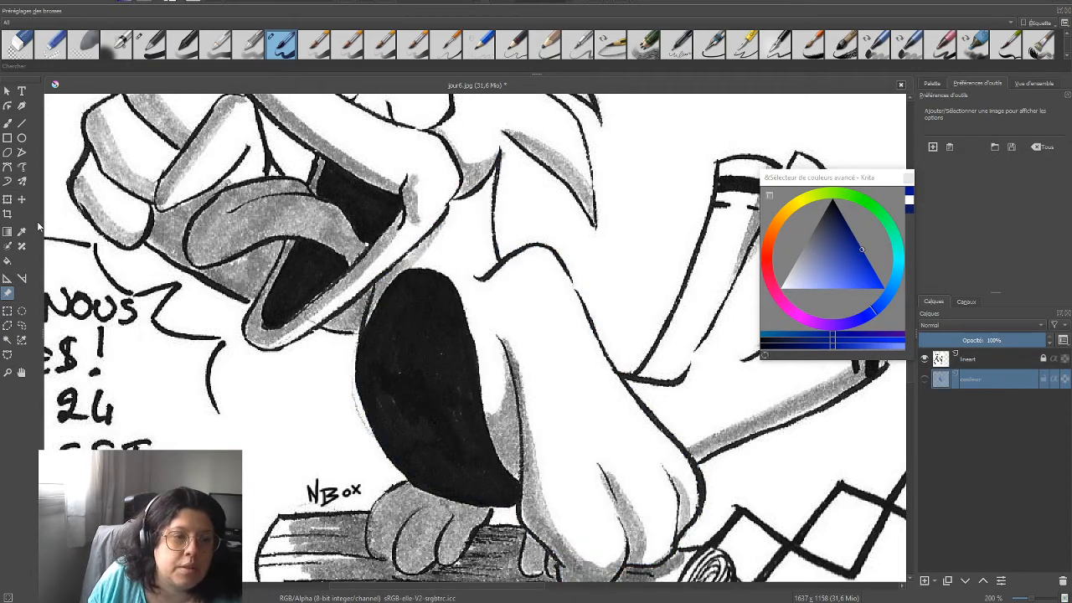
click(8, 249)
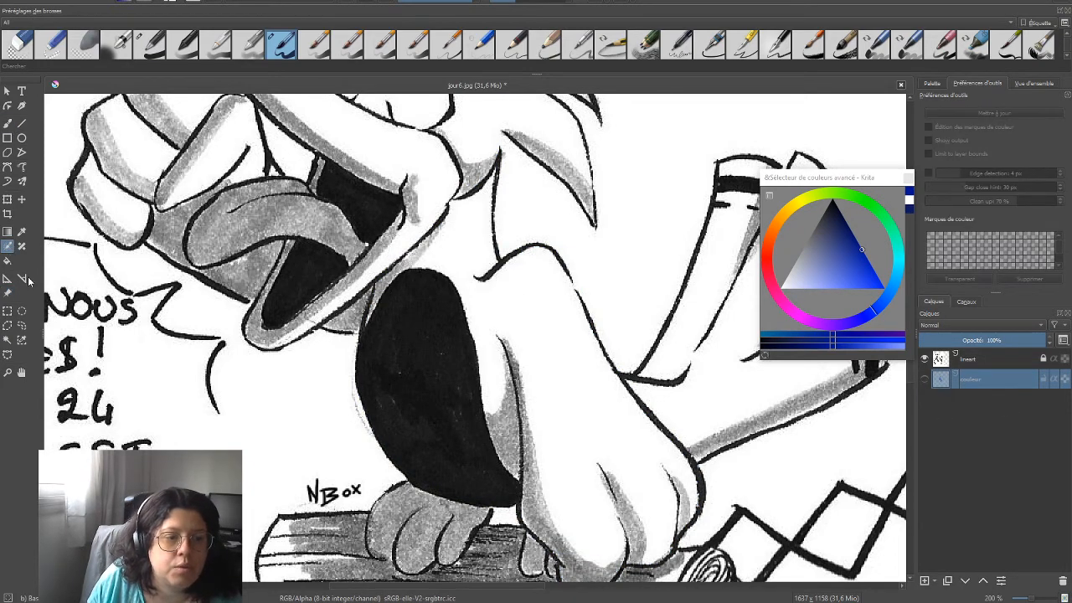
click(7, 340)
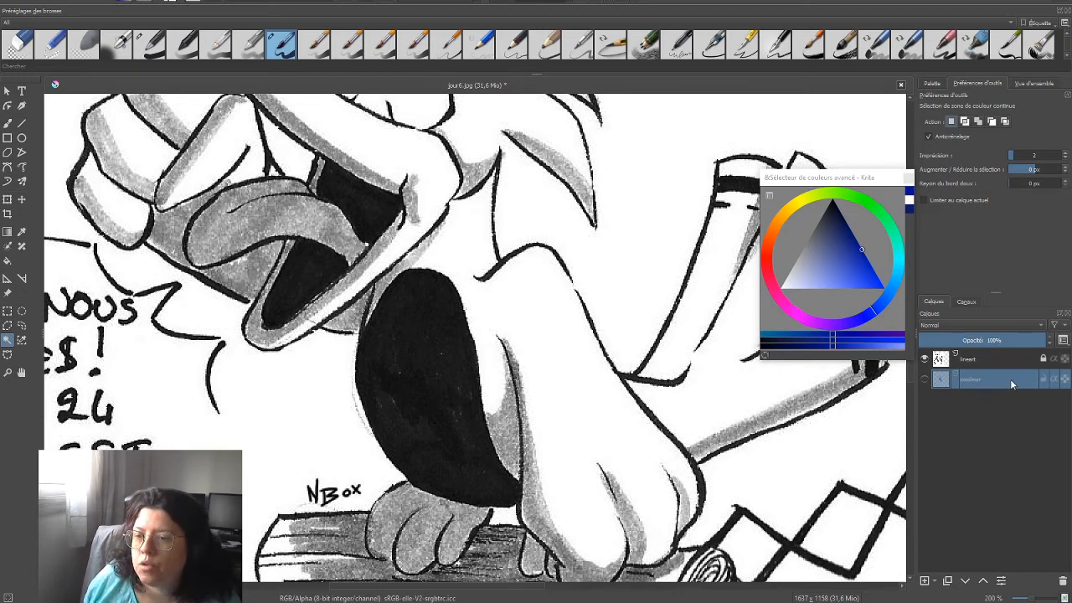
click(968, 359)
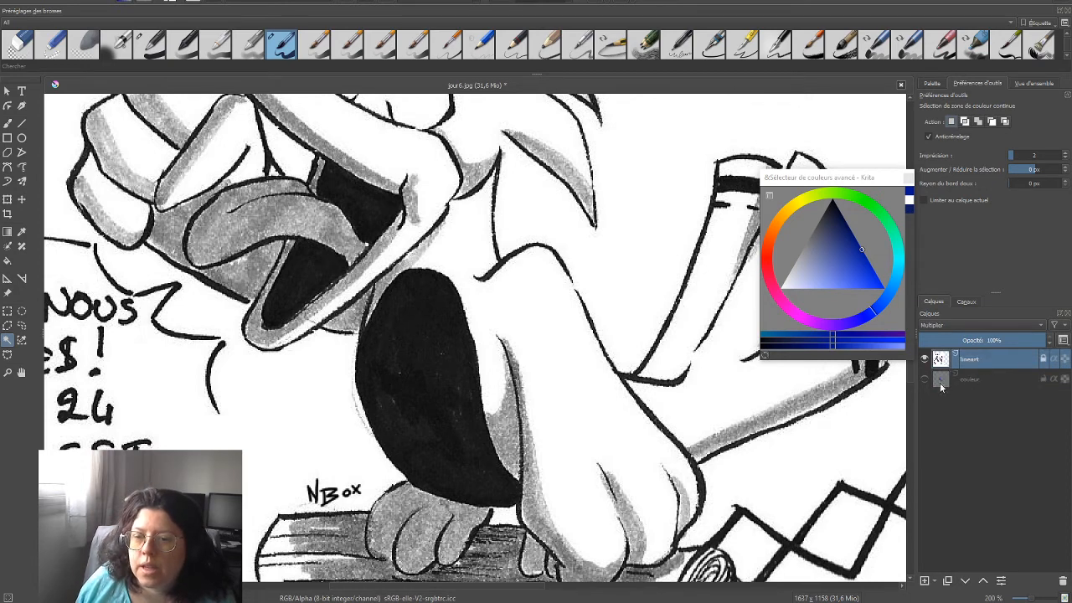
click(572, 385)
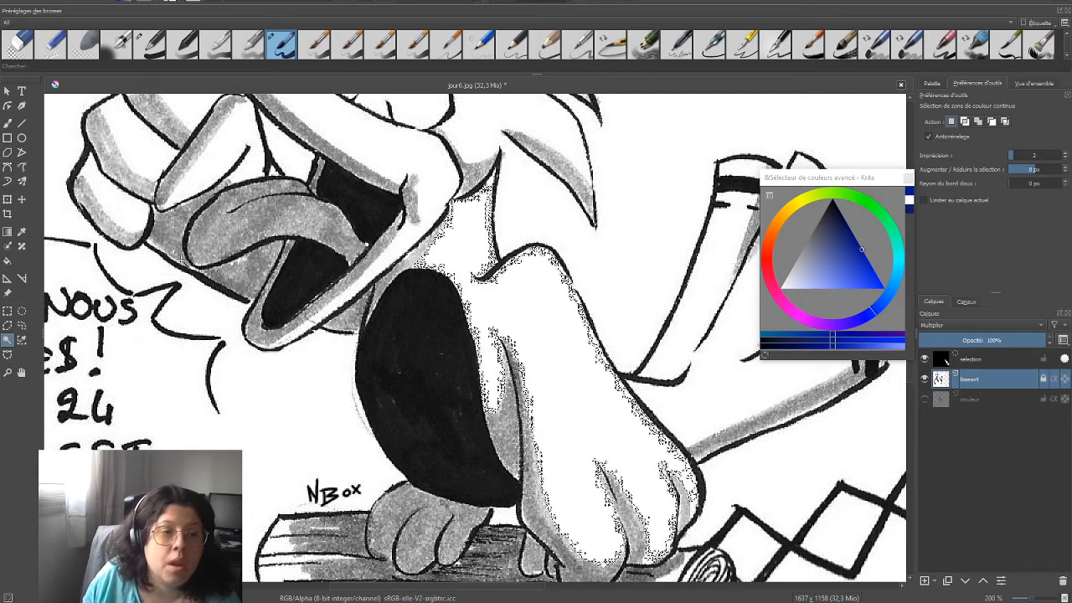
click(7, 325)
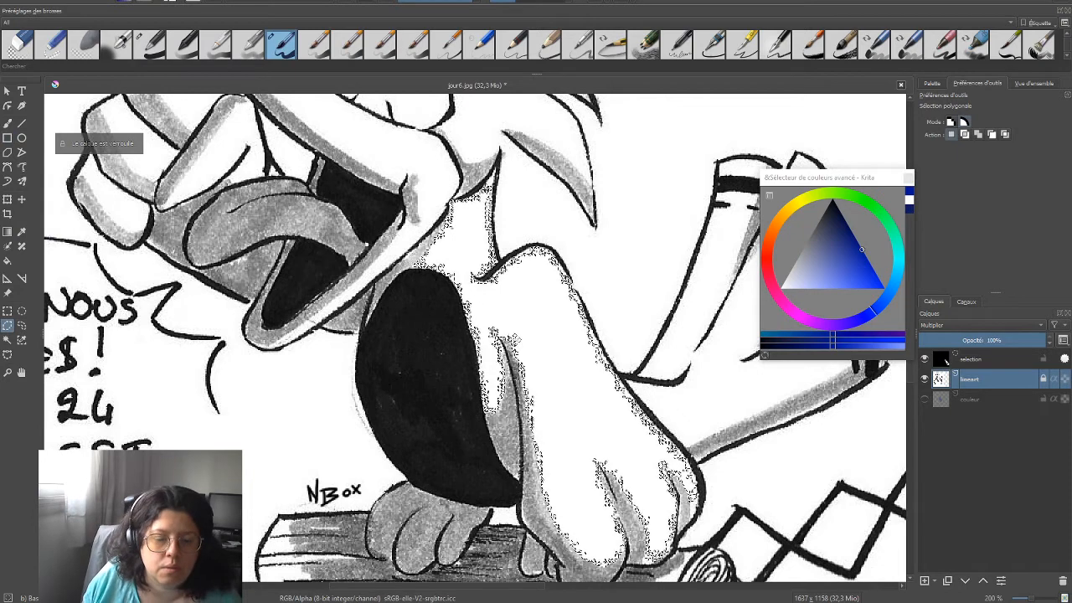
- Replace the current selection with a polygonal selection around the outer back part of the bird's folded wing, cut off by a straight diagonal
key(ctrl+shift+a)
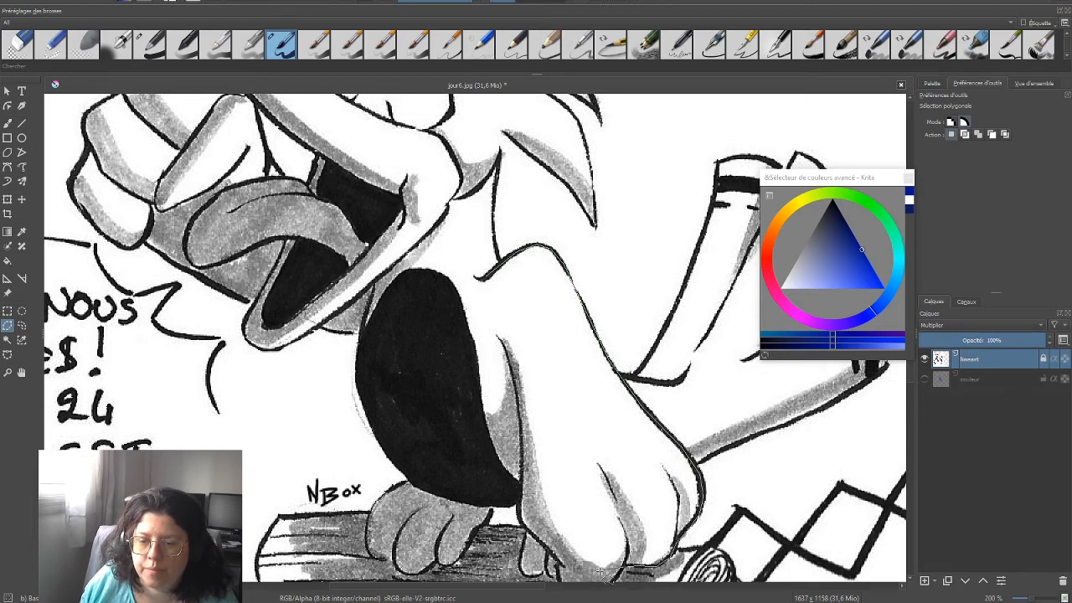
click(626, 546)
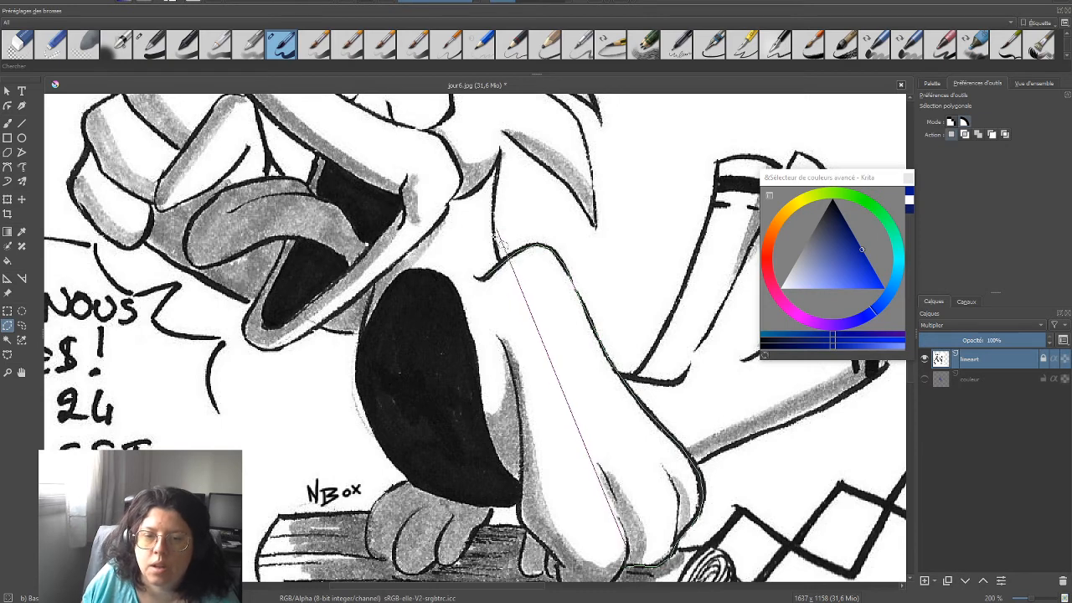
double_click(492, 282)
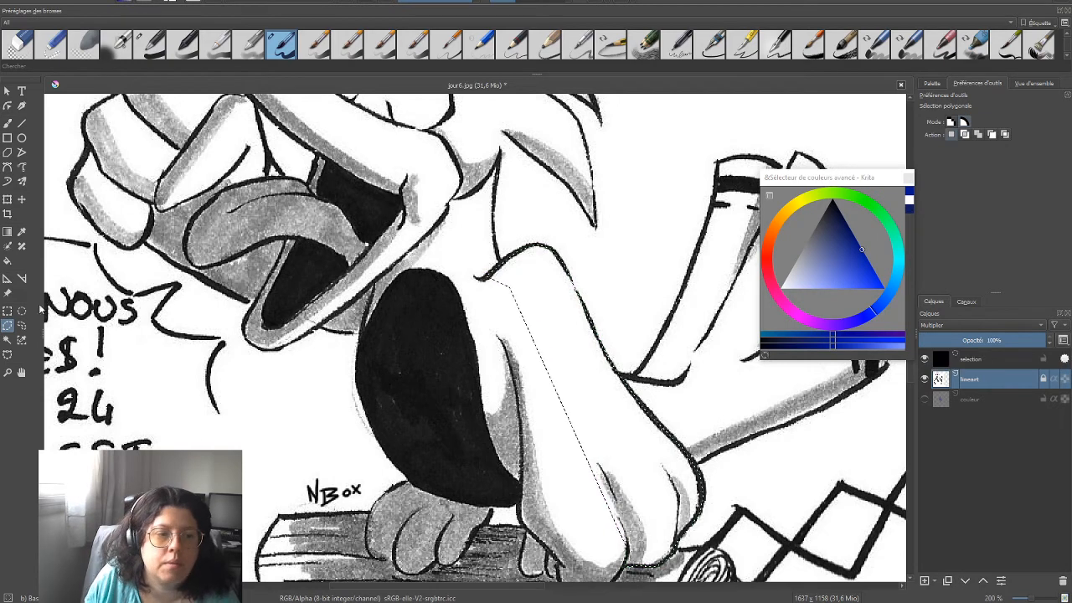
- Examine the selected part of the wing through the selection mask's overlay, and return to the lineart layer
click(7, 260)
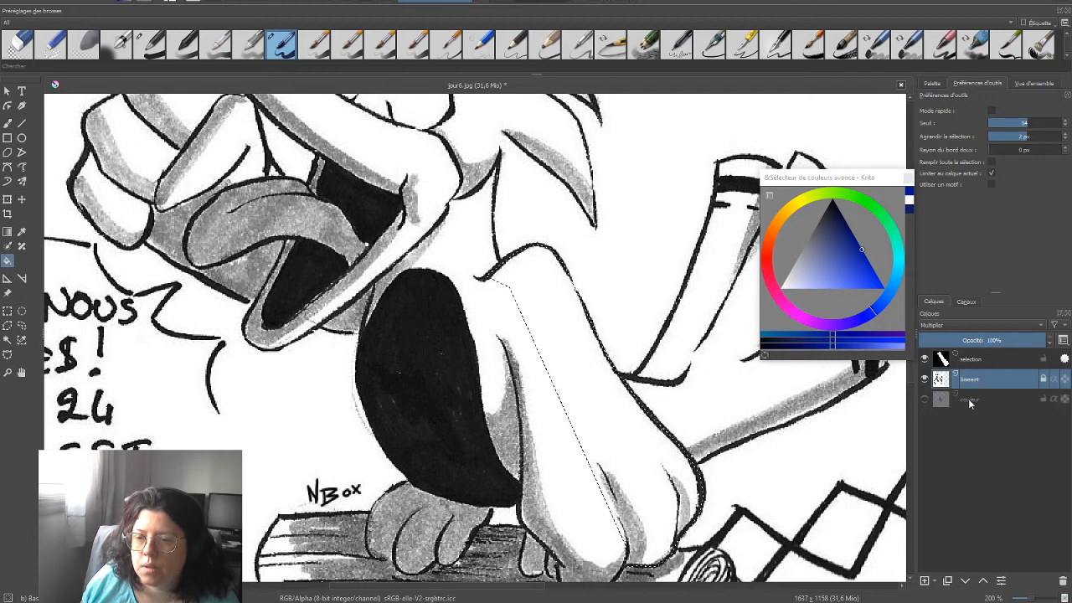
click(969, 400)
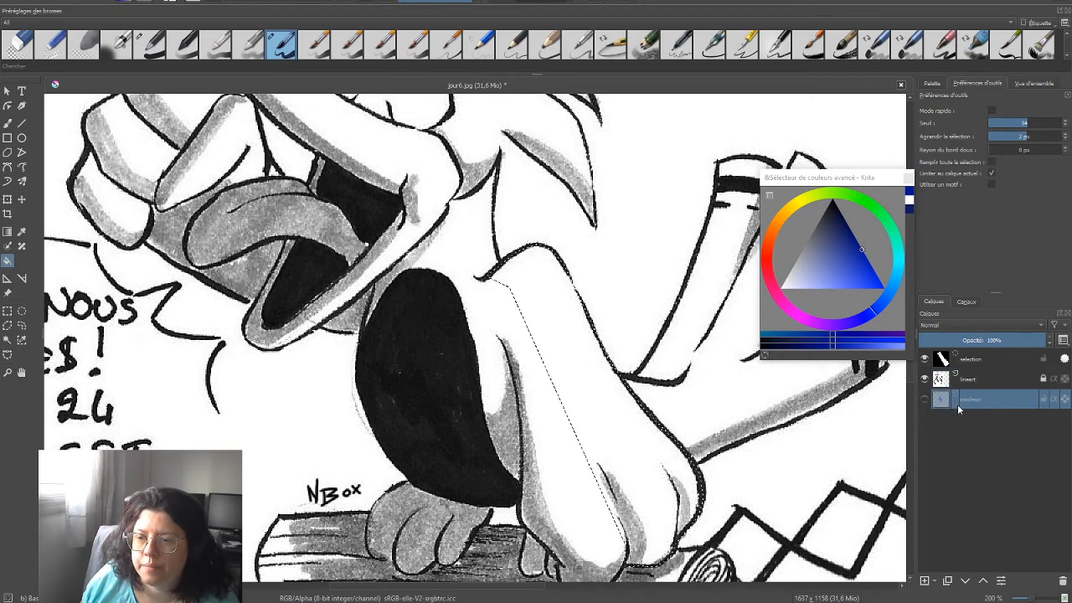
click(984, 360)
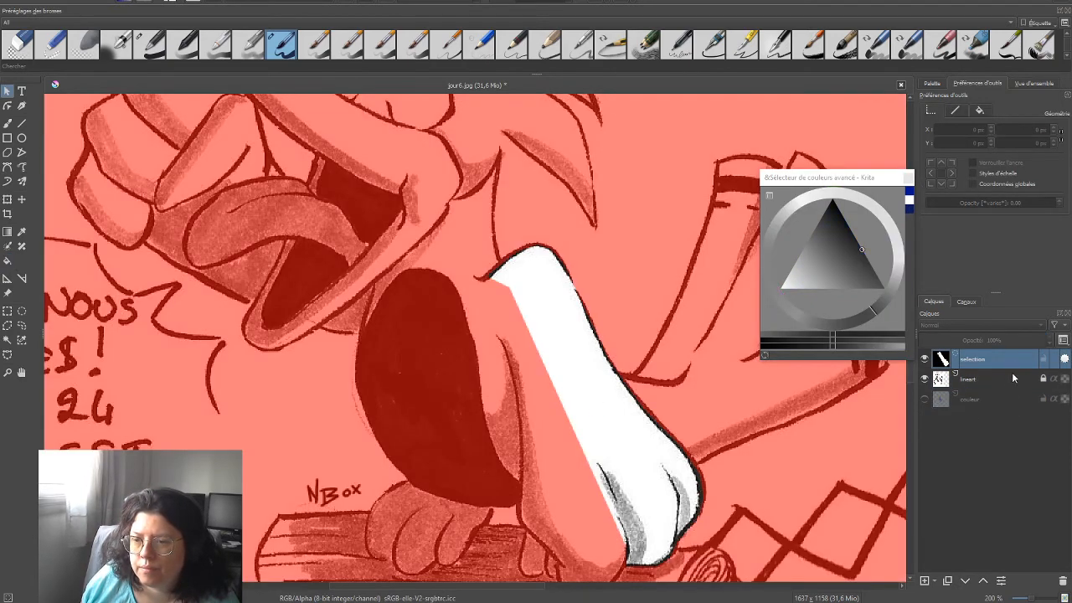
click(974, 373)
click(974, 366)
click(980, 382)
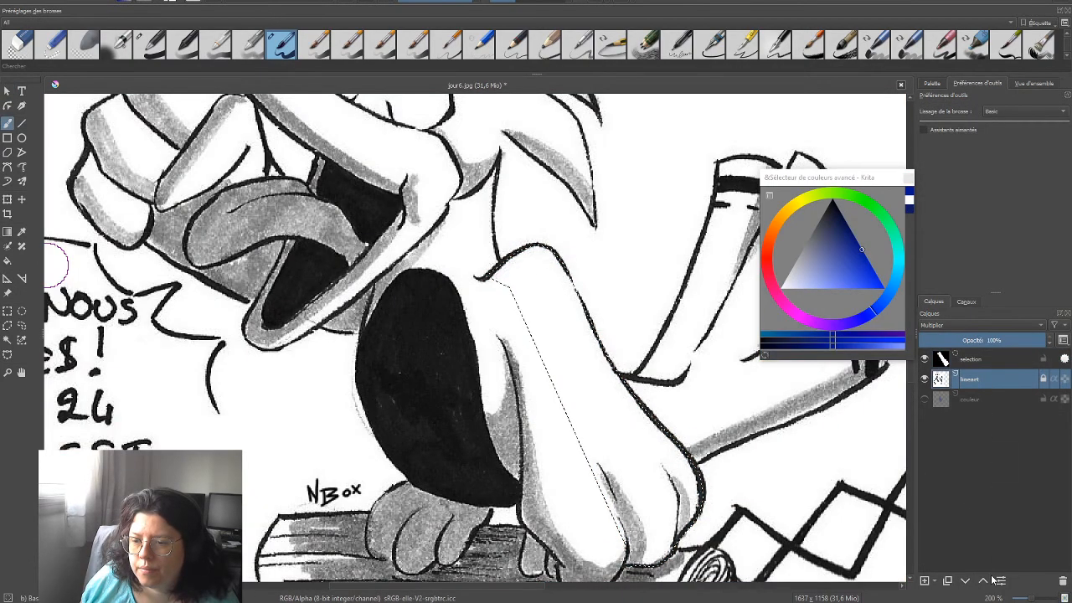
- Make the couleur layer active and visible again
click(1066, 598)
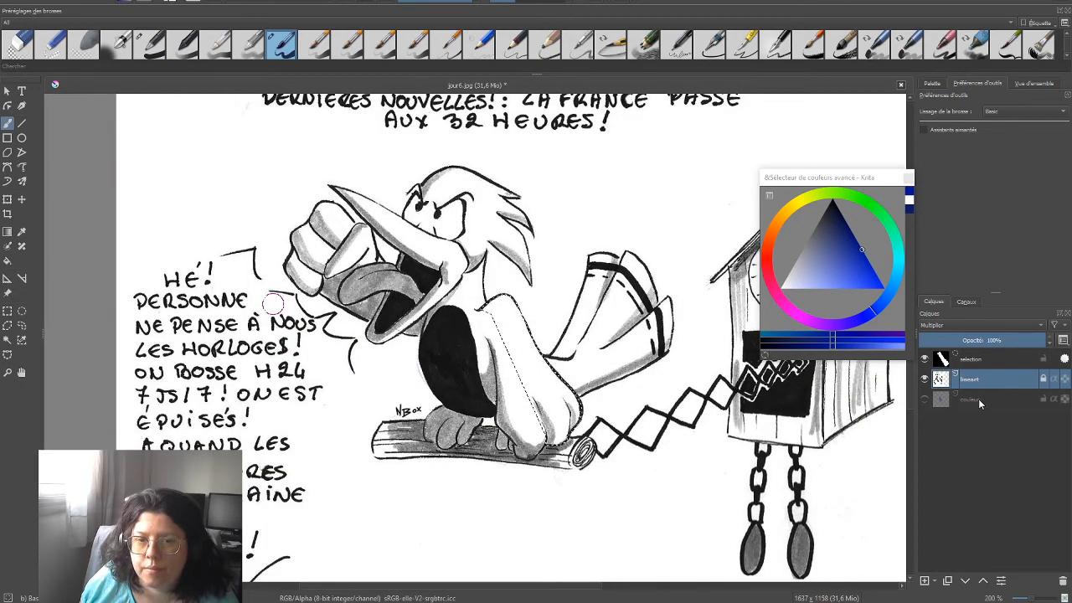
click(1065, 598)
click(1066, 598)
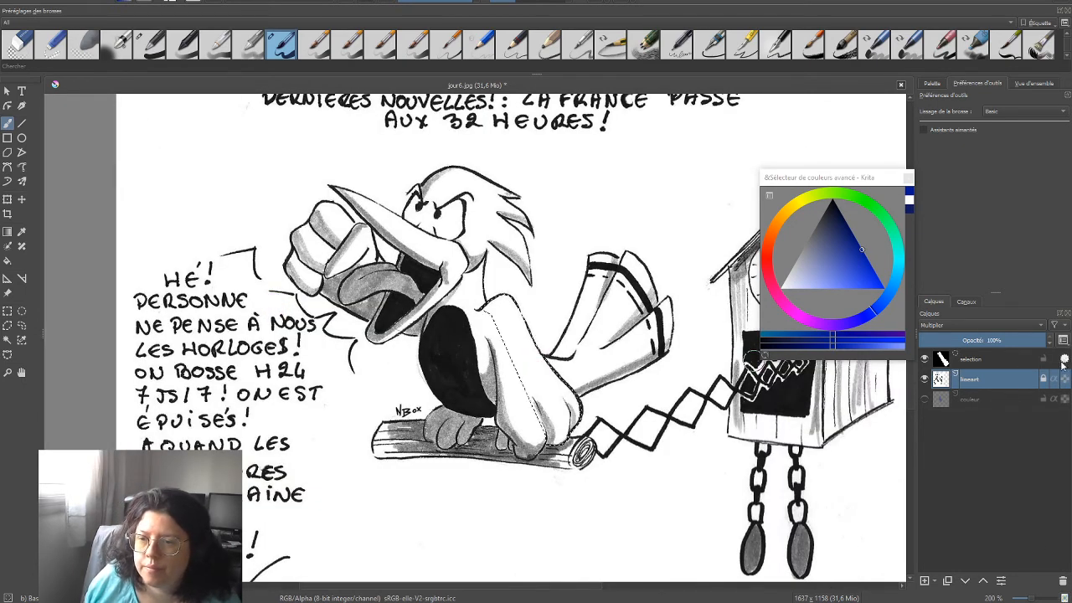
click(968, 398)
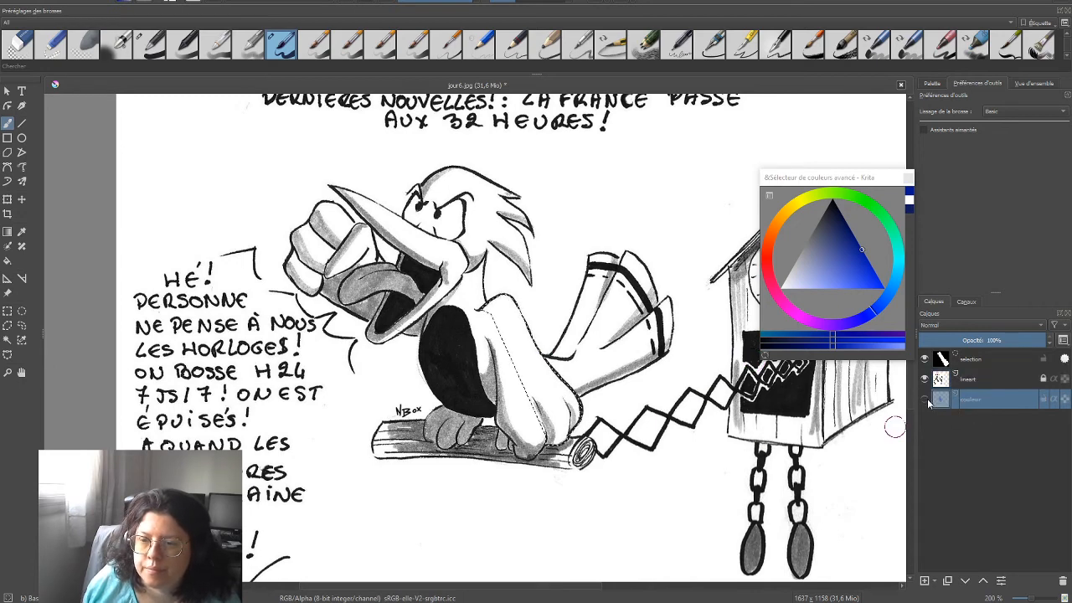
key(BackSpace)
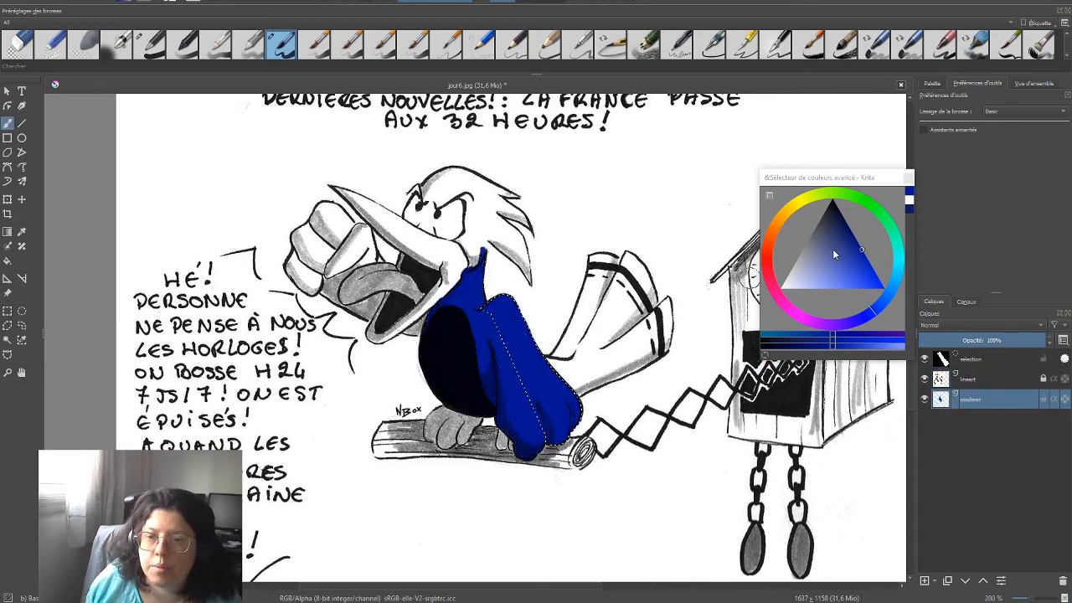
- Fill the selected back part of the wing with brownish orange on the couleur layer and clear the selection
click(833, 250)
click(776, 225)
click(867, 257)
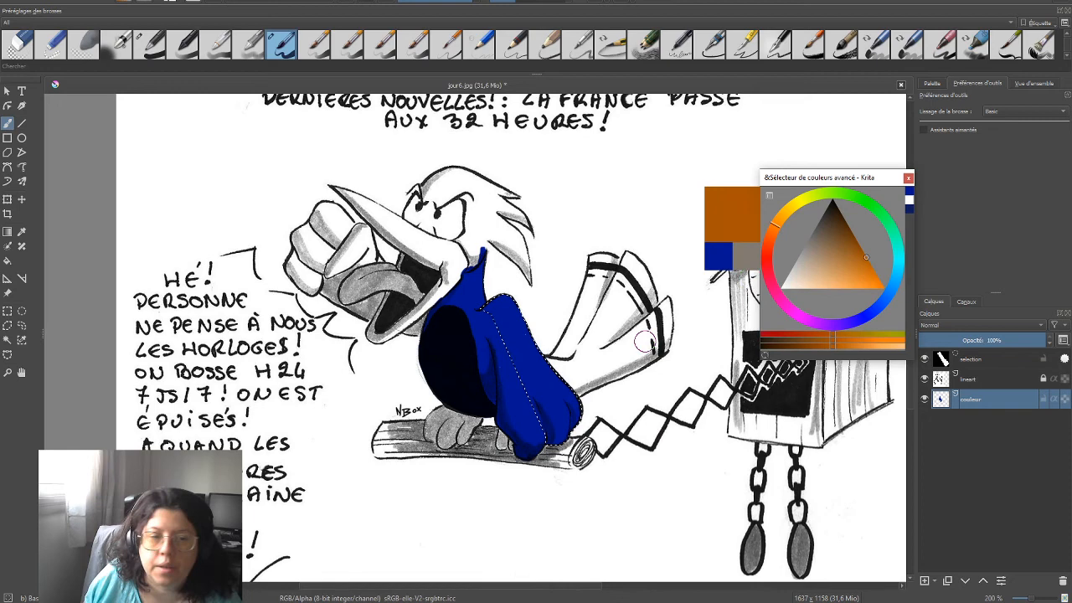
click(7, 261)
click(545, 397)
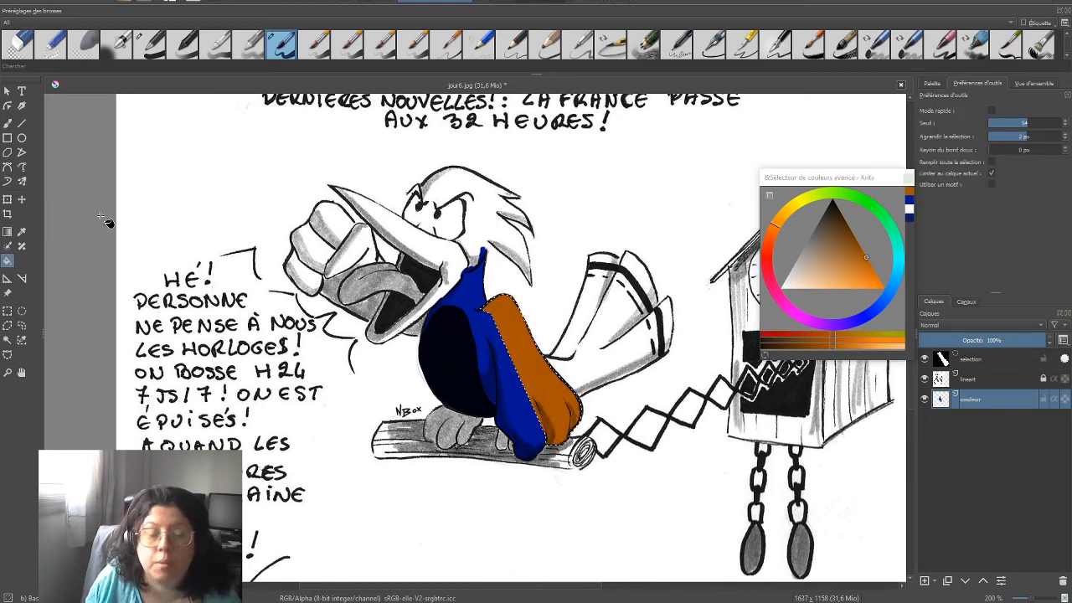
click(8, 310)
click(316, 450)
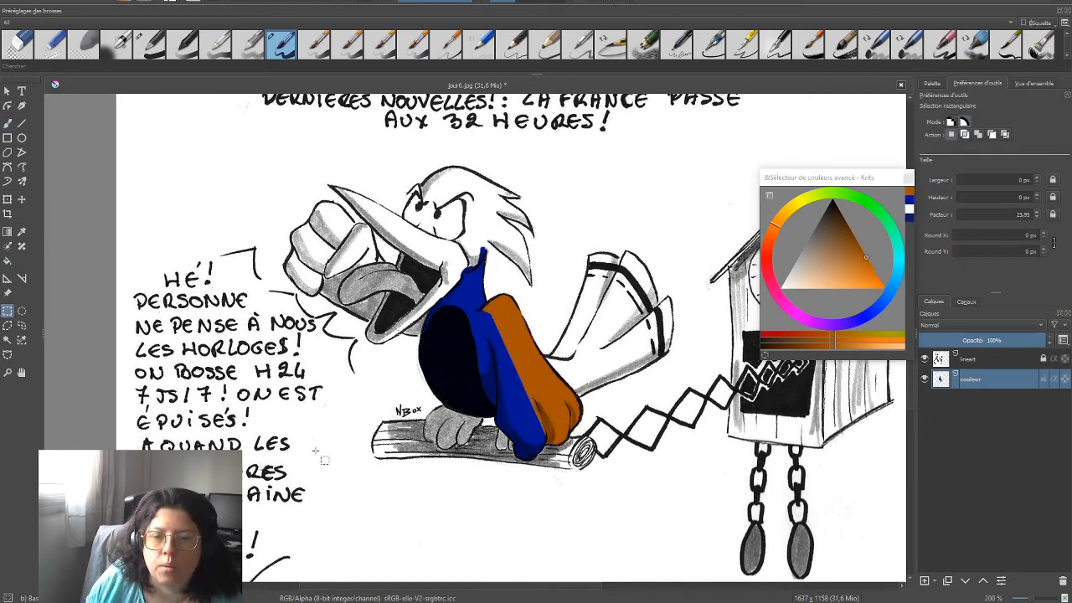